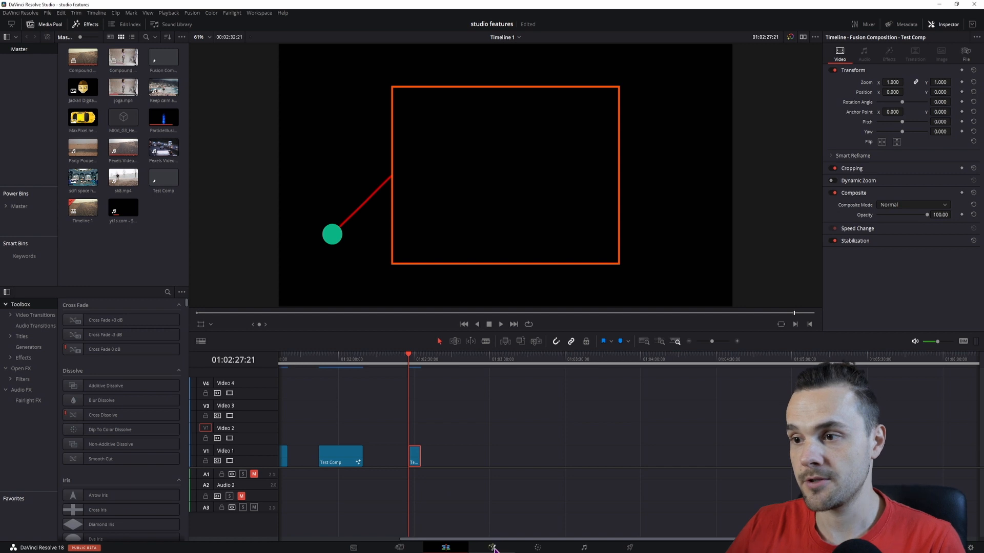
Open Test Comp in Fusion and move the Ellipse1 circle to a center of about X 0.103, Y 0.123.
drag(145, 395, 438, 522)
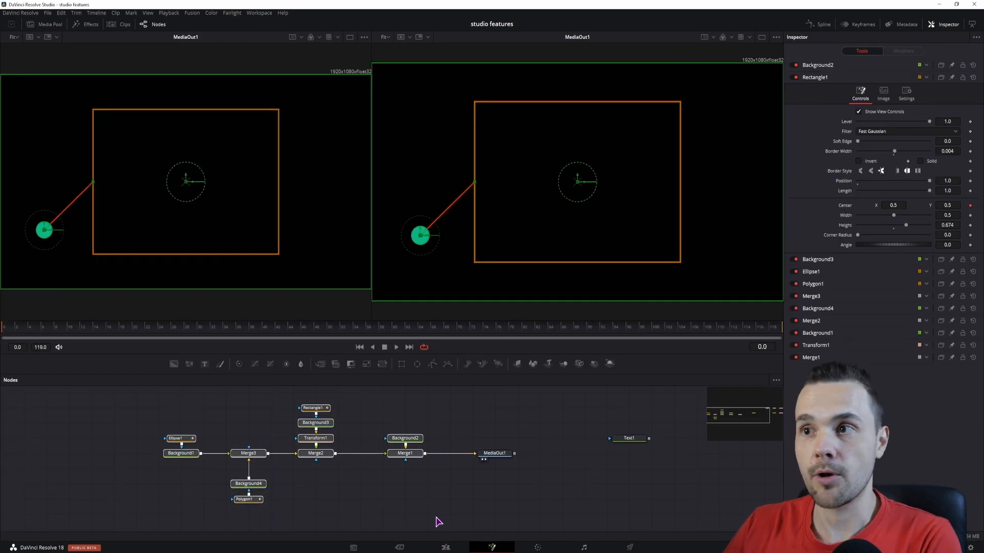
click(199, 432)
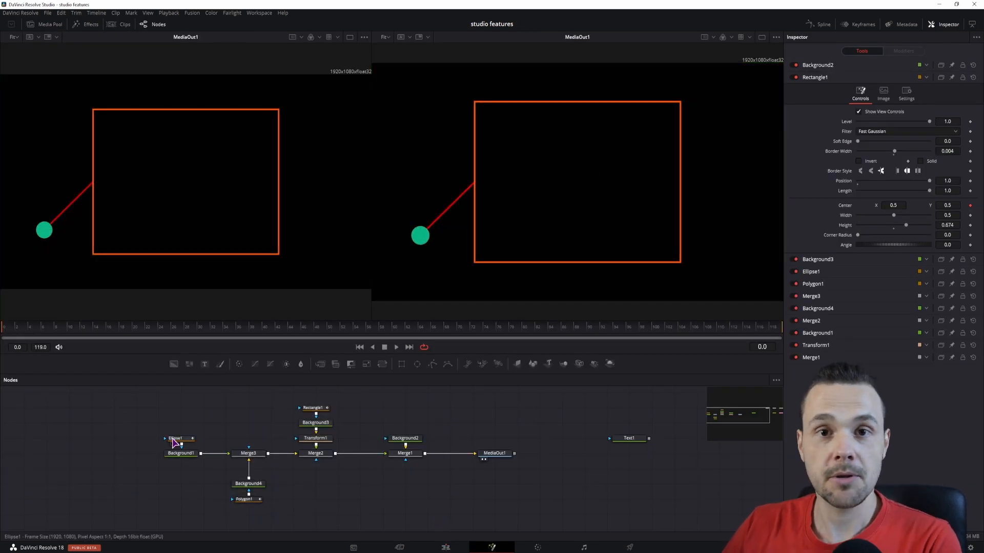
click(175, 441)
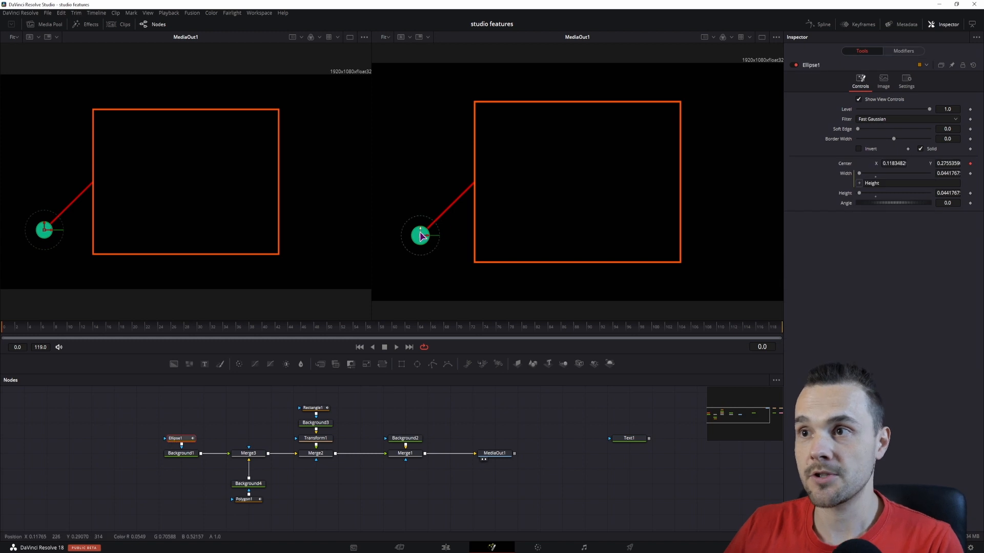
drag(421, 235, 415, 270)
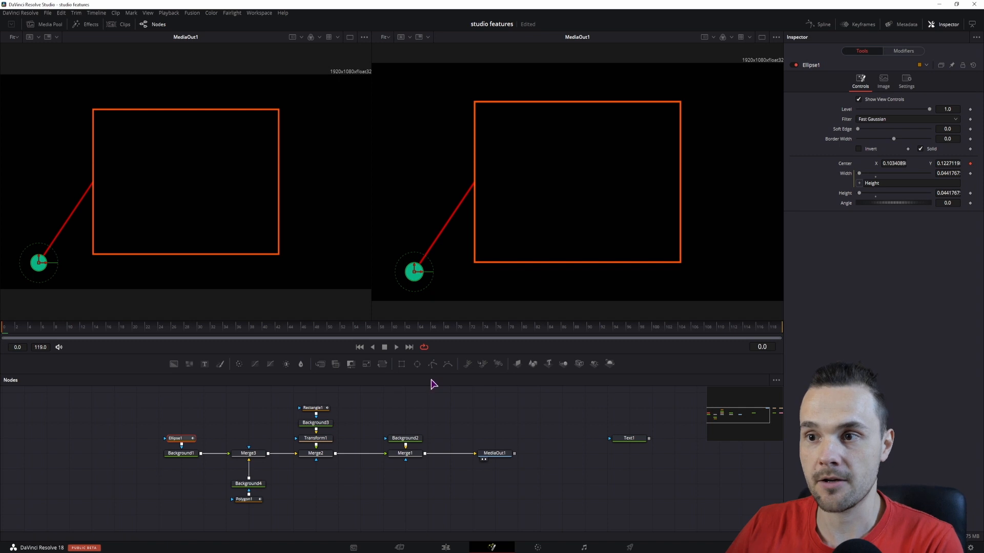
Resize Rectangle1 to a width of about 0.477 and a height of about 0.348, keeping its center at 0.5, 0.5.
click(316, 409)
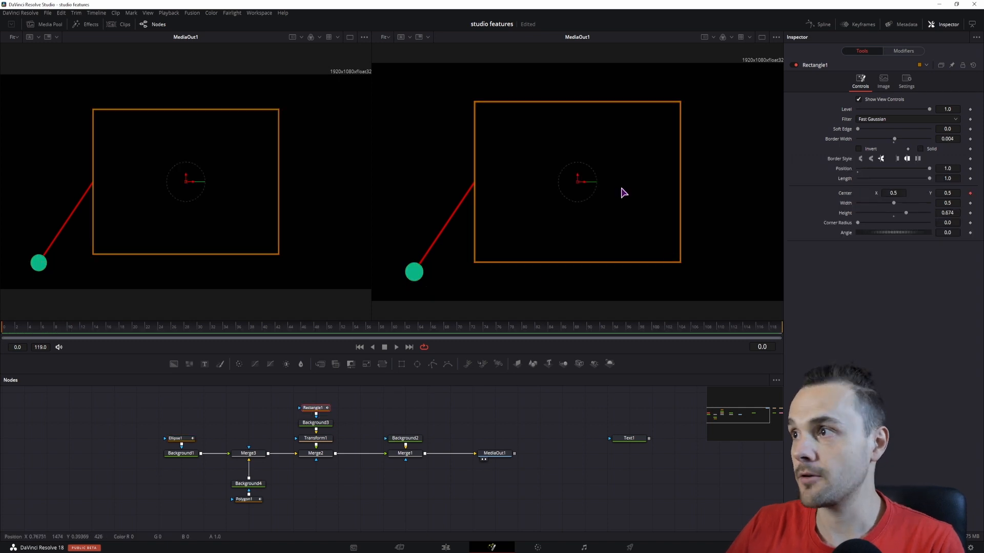
drag(940, 204, 714, 223)
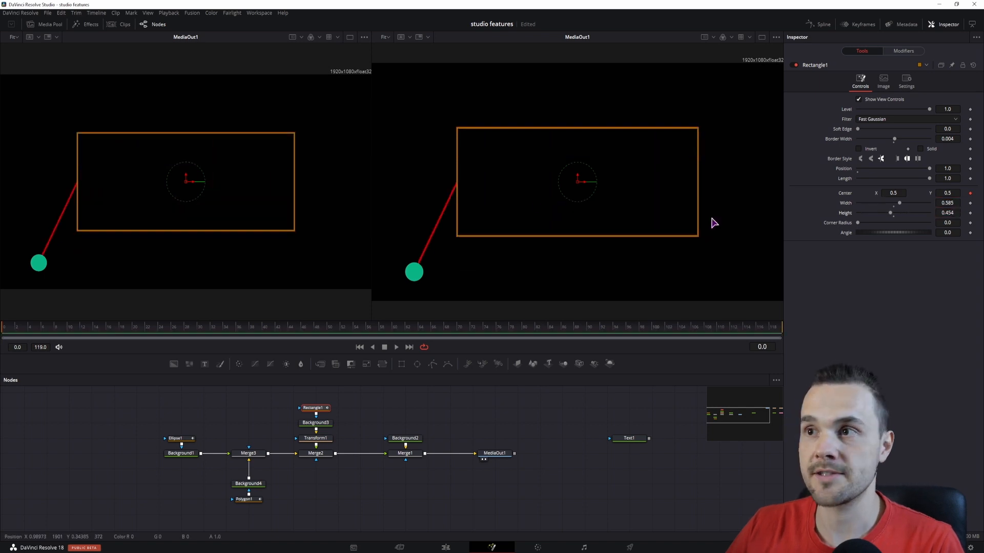
drag(948, 212, 959, 213)
drag(949, 203, 961, 203)
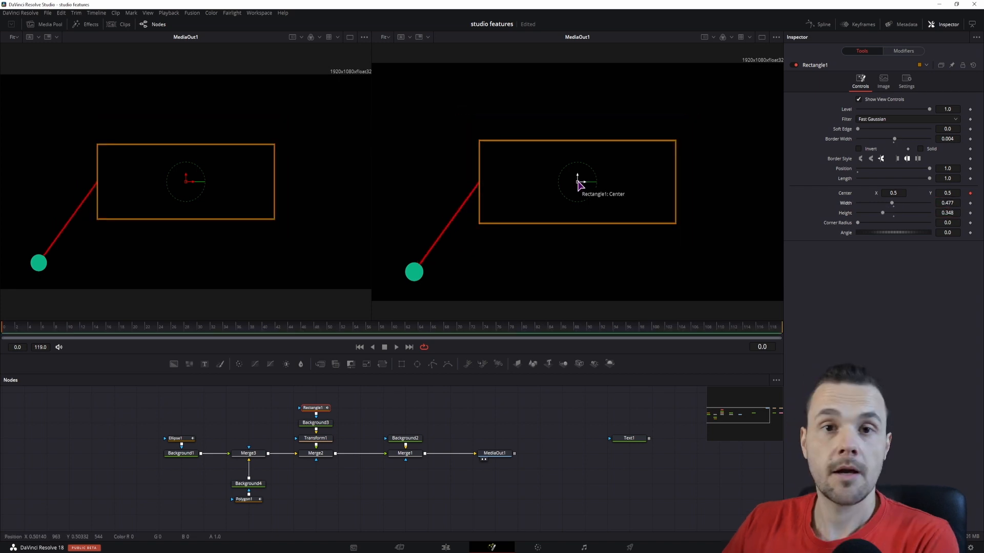
drag(579, 185, 619, 180)
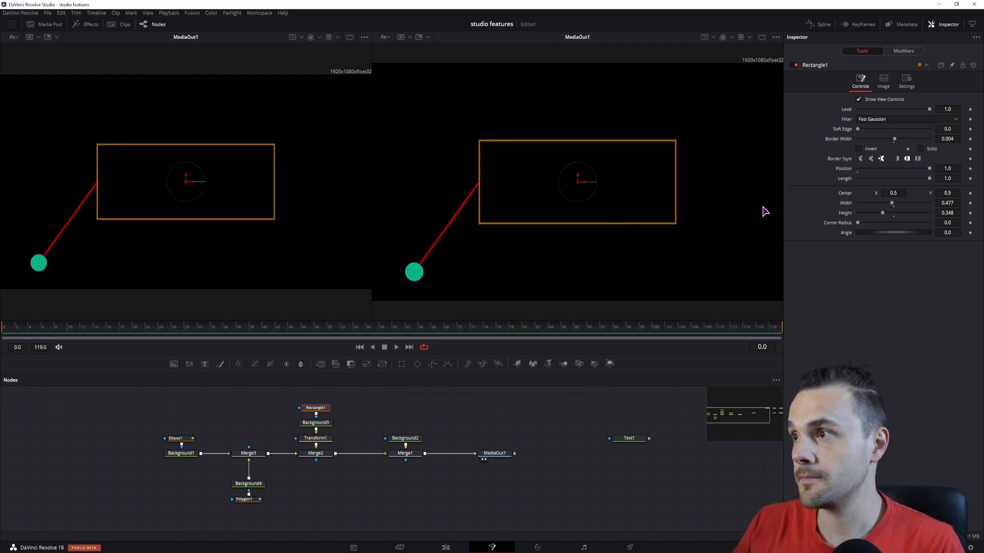
Show MediaOut1 only in the first viewer and add separate Ellipse, Rectangle and Polygon mask nodes to the node graph.
click(498, 455)
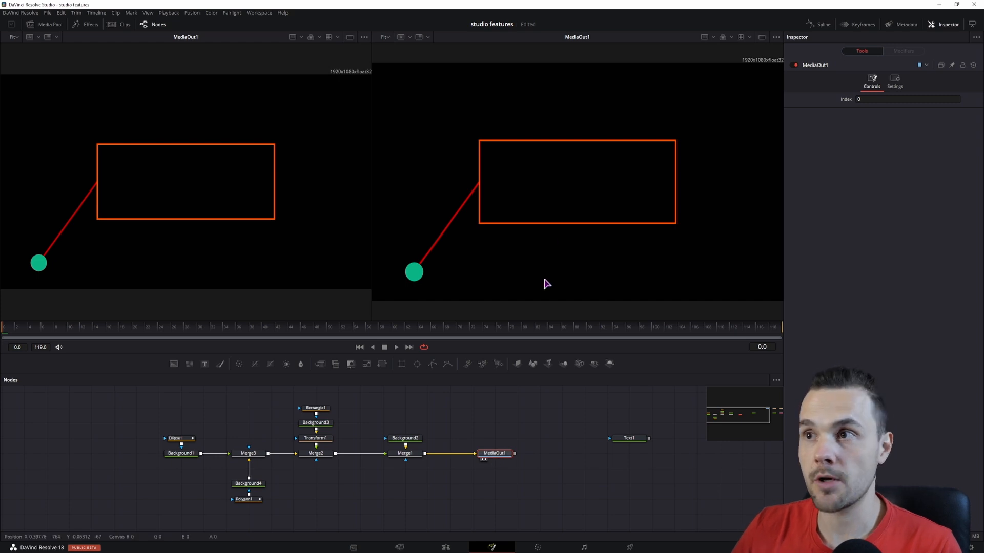
key(1)
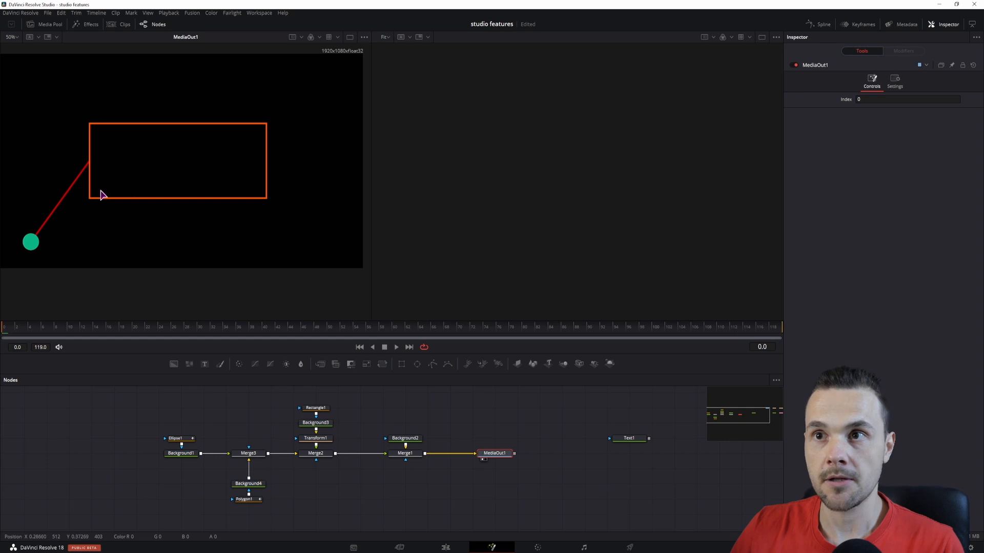
drag(124, 439, 290, 440)
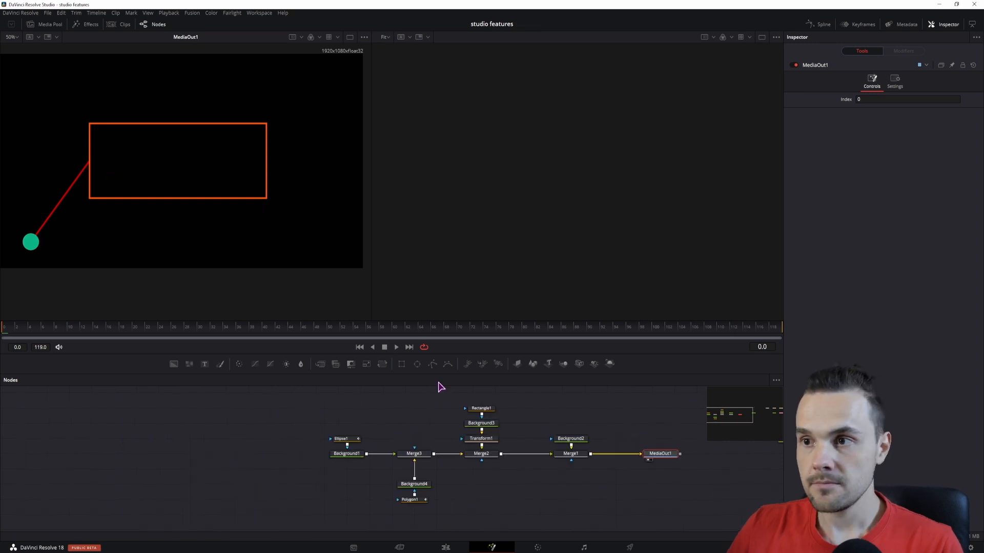
drag(417, 365, 42, 425)
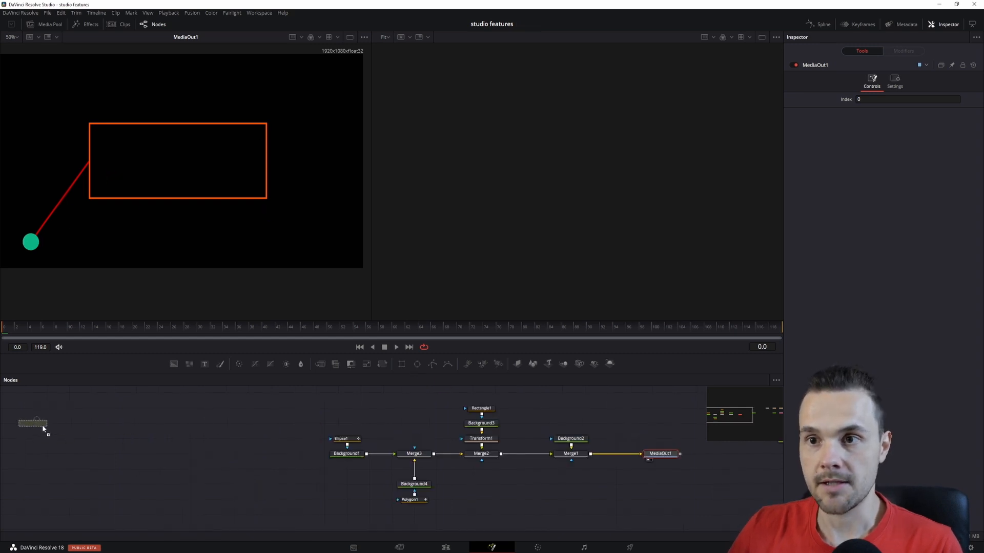
drag(396, 368, 111, 424)
drag(435, 367, 145, 471)
click(100, 423)
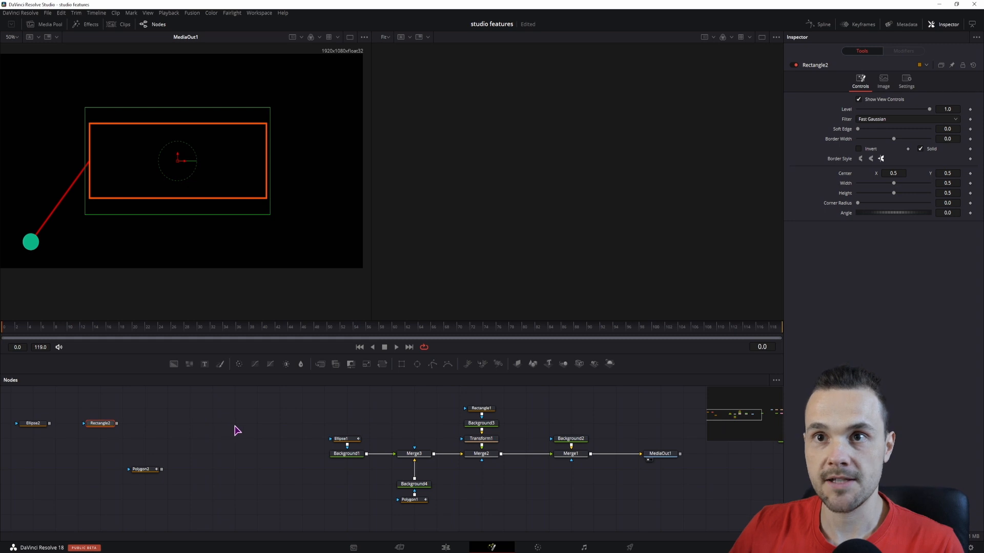
Examine the Polygon1 settings and the Background nodes behind the circle, line and rectangle of the existing composition.
scroll(237, 431, left, 2)
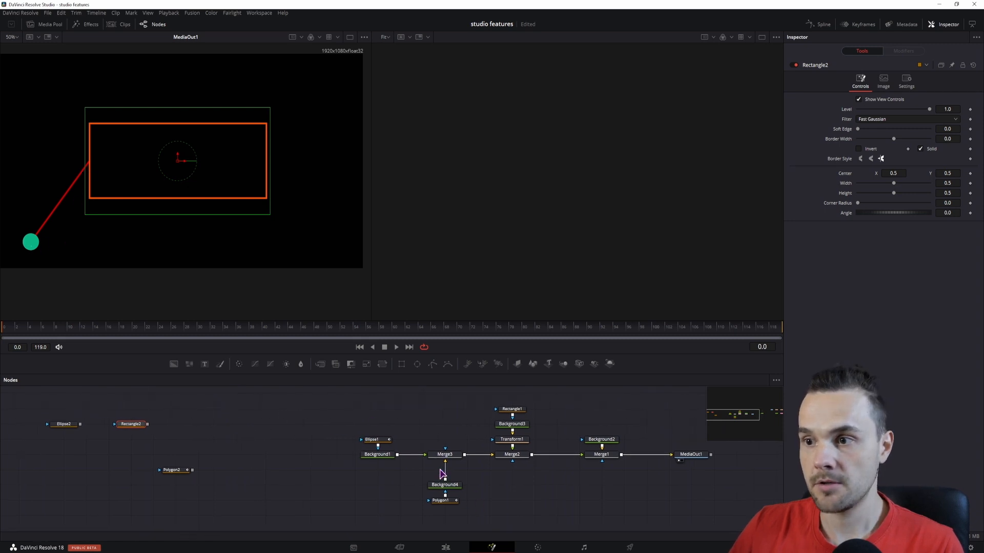
click(440, 500)
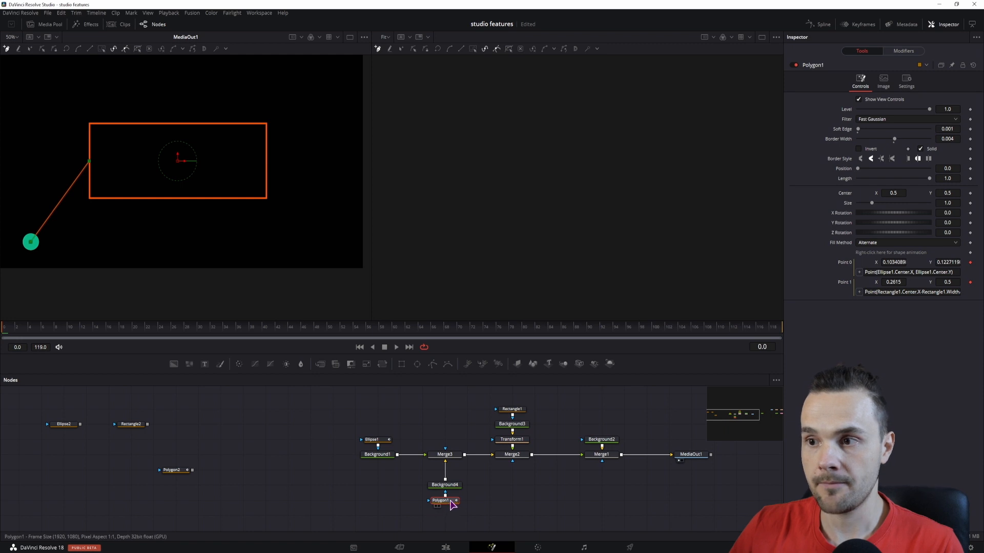
click(444, 461)
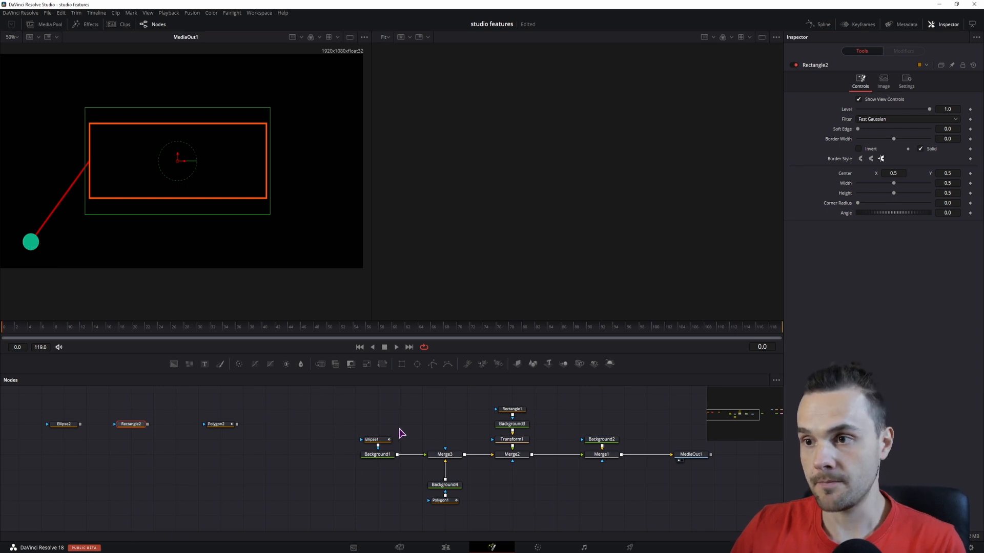
click(378, 454)
click(444, 485)
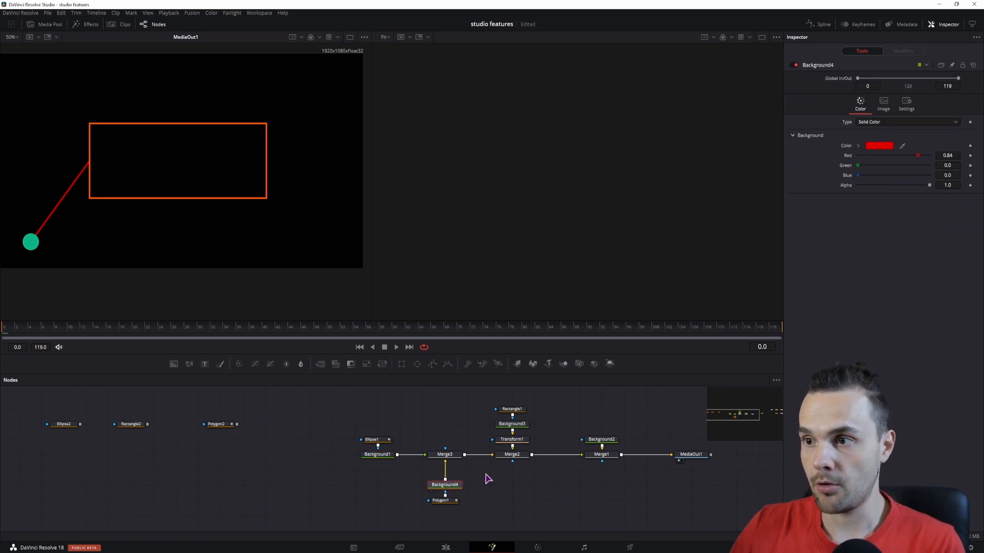
click(512, 424)
Add Background nodes for the new masks and connect Ellipse2, Polygon2 and Rectangle2 as effect masks, one per Background.
drag(174, 364, 131, 439)
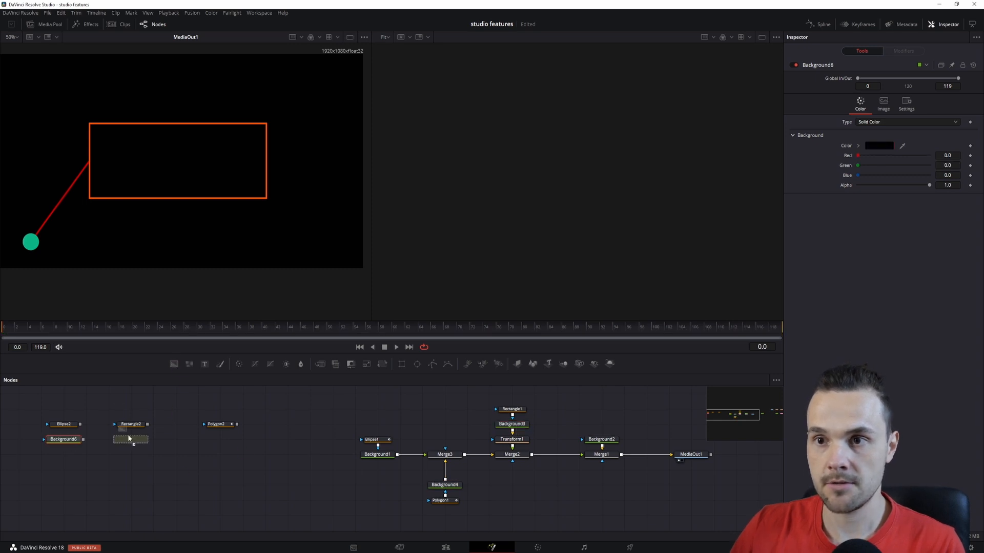
drag(174, 364, 248, 476)
mouse_move(194, 463)
mouse_down()
mouse_move(152, 426)
mouse_move(292, 454)
mouse_move(254, 434)
mouse_move(180, 451)
mouse_up()
drag(121, 436, 86, 453)
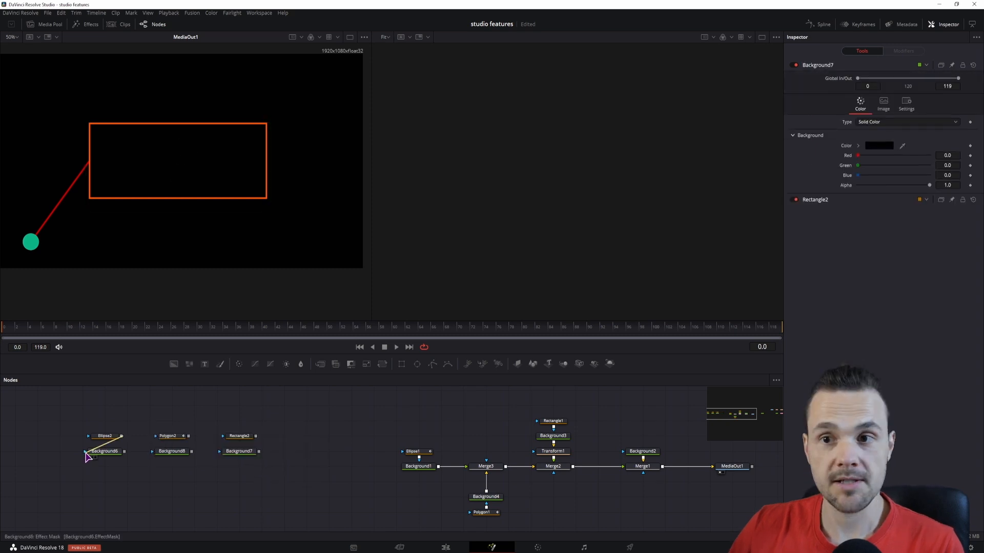
drag(189, 436, 152, 456)
Show Background6 in the second viewer and color it cyan, about 0.14 red, 0.78 green and 0.85 blue.
click(107, 450)
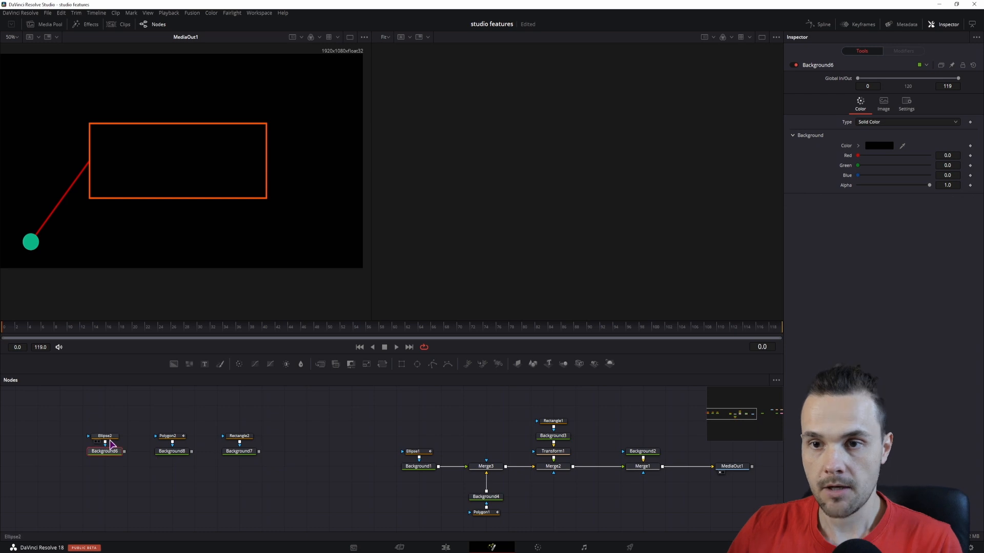
key(2)
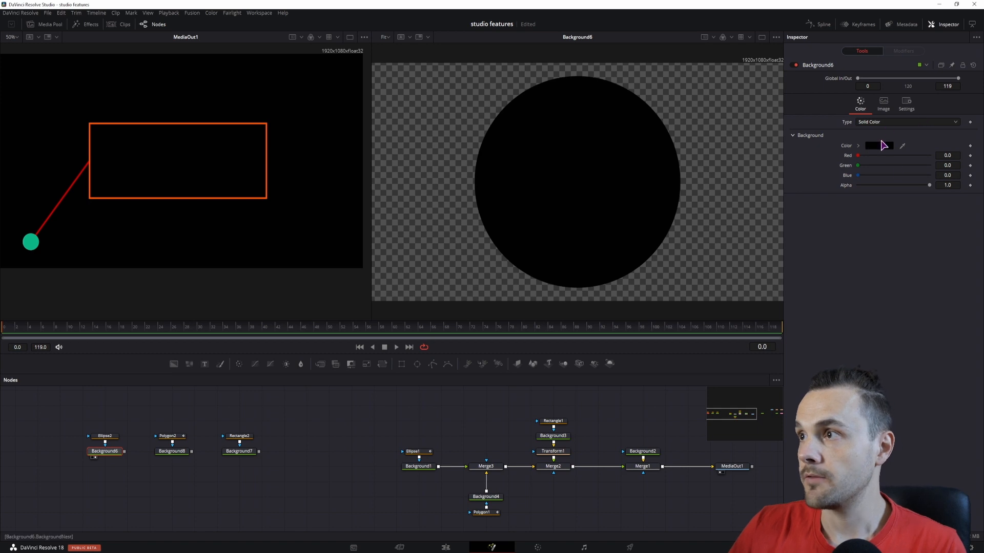
click(879, 147)
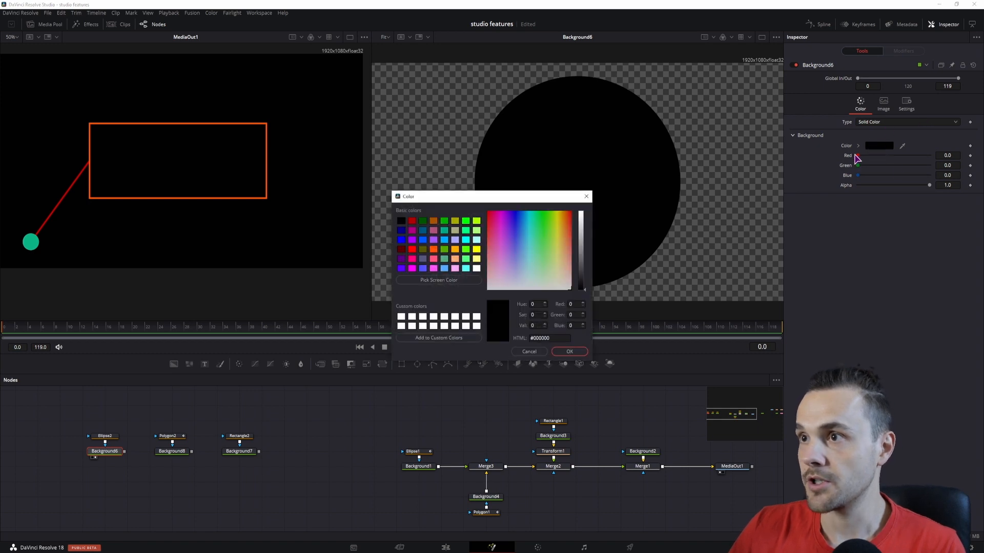
drag(518, 231, 528, 225)
click(581, 221)
click(569, 352)
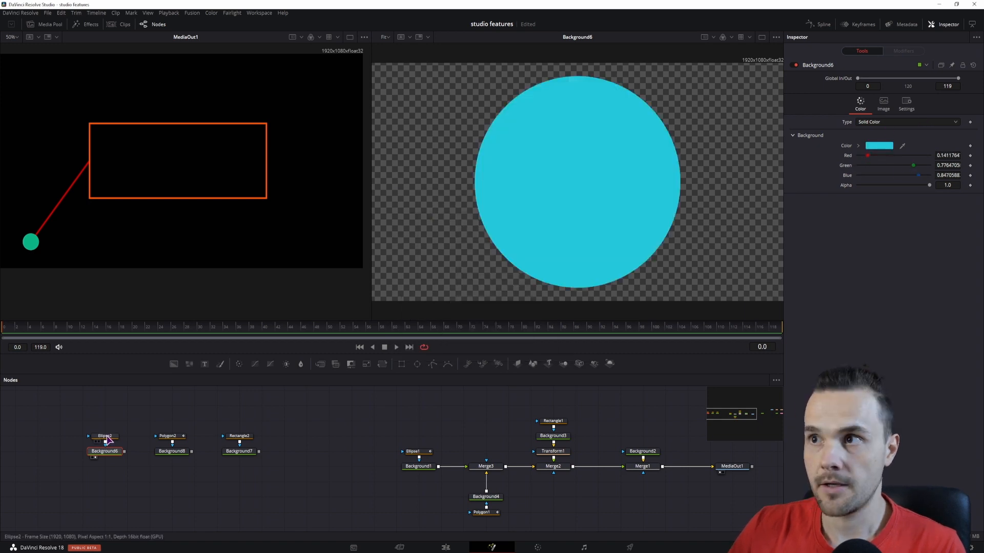
Shrink Ellipse2 to a height of 0.058 and link its width to Height with an expression.
click(105, 437)
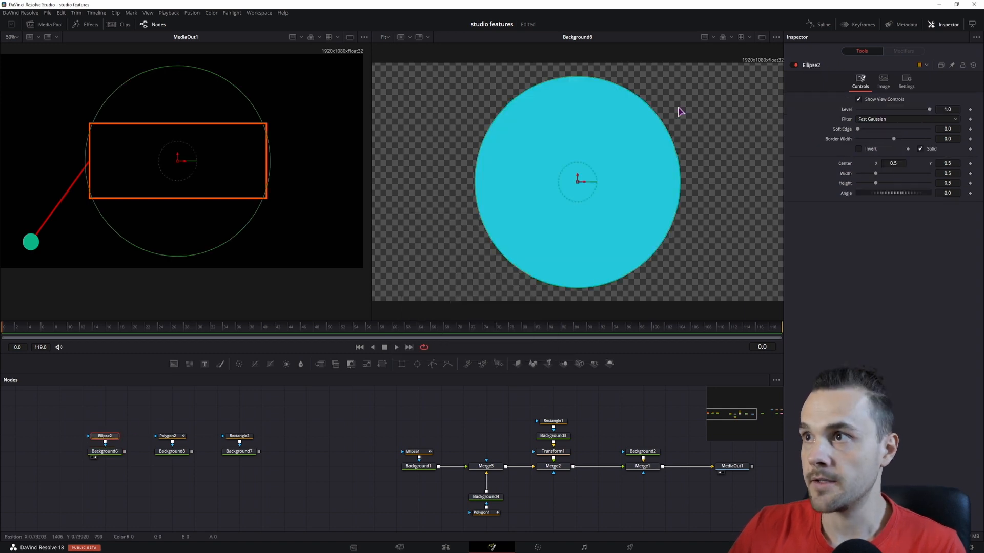
drag(644, 98, 617, 155)
click(947, 174)
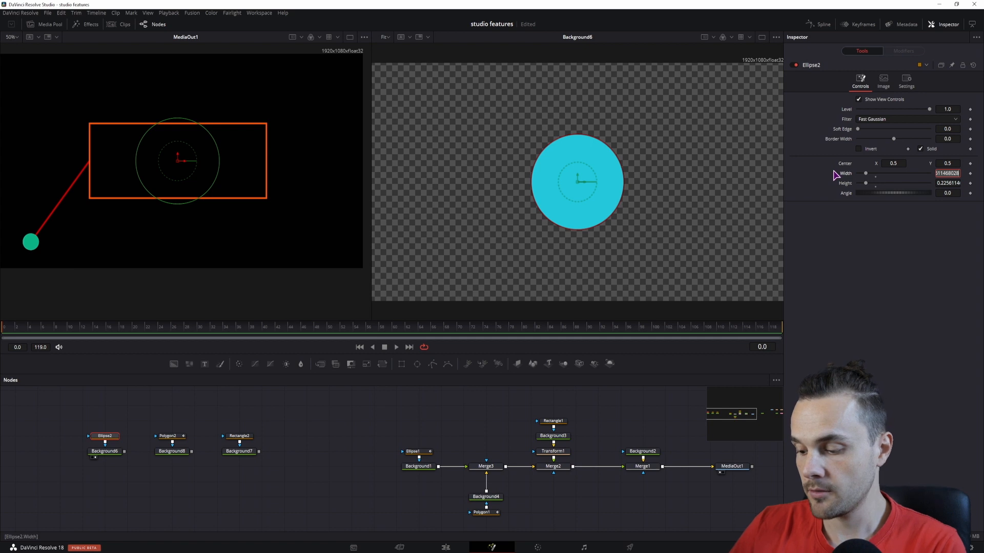
text(0)
key(Return)
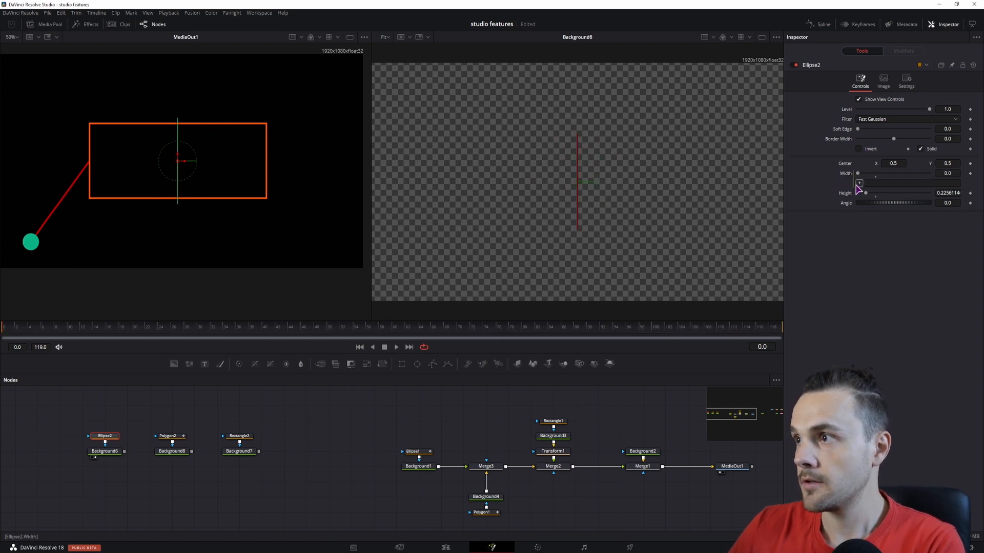
mouse_move(846, 199)
mouse_down()
mouse_move(882, 194)
mouse_move(862, 196)
mouse_up()
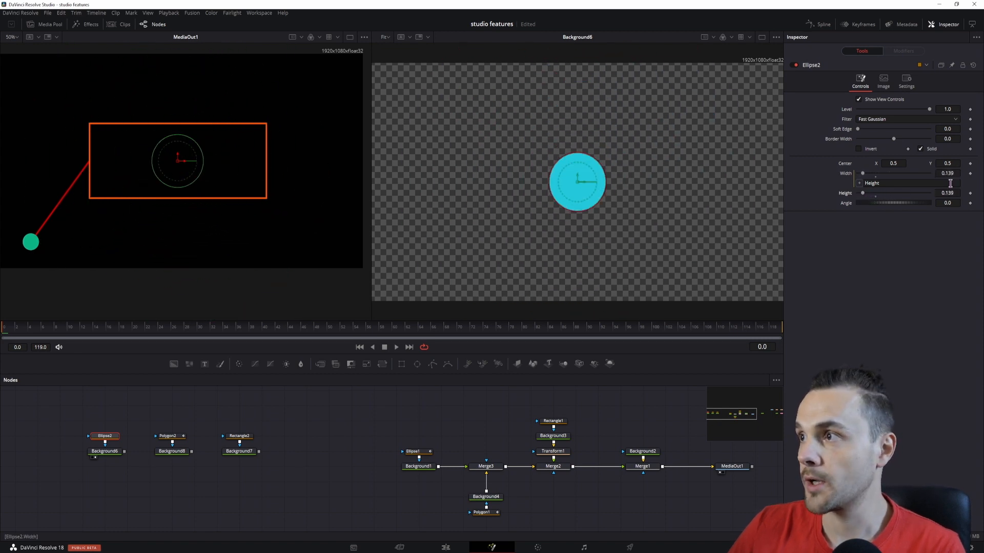
drag(952, 195, 910, 195)
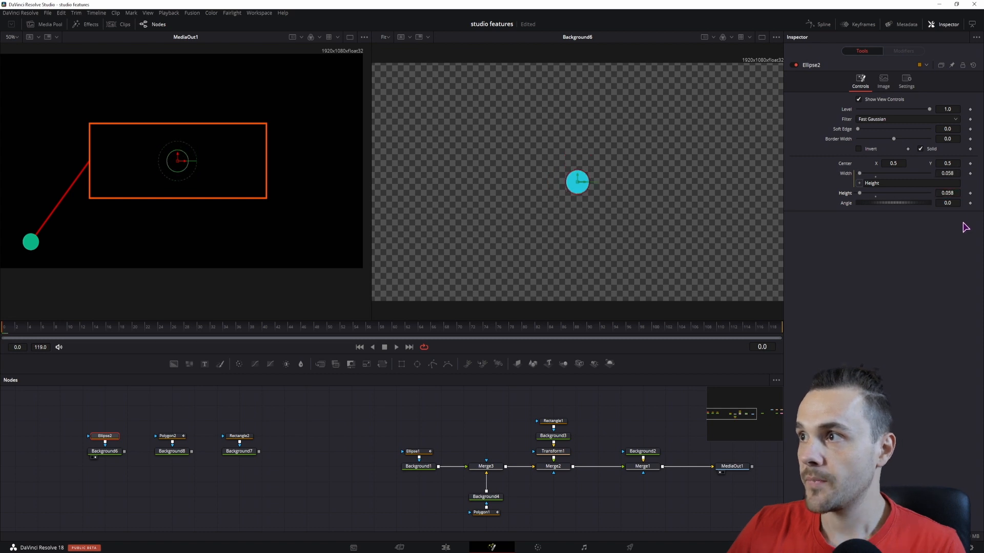
Try Ellipse2 as an unfilled outline with a thin border, and restore its solid fill.
click(921, 149)
drag(947, 140, 947, 139)
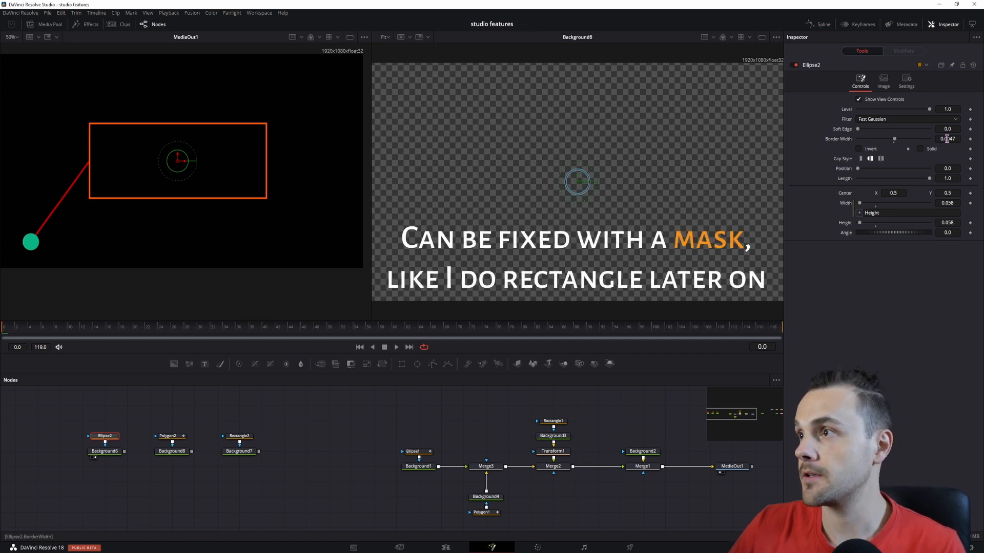
click(920, 148)
Show Background7 with the Rectangle2 mask in the second viewer and color it yellow.
click(167, 436)
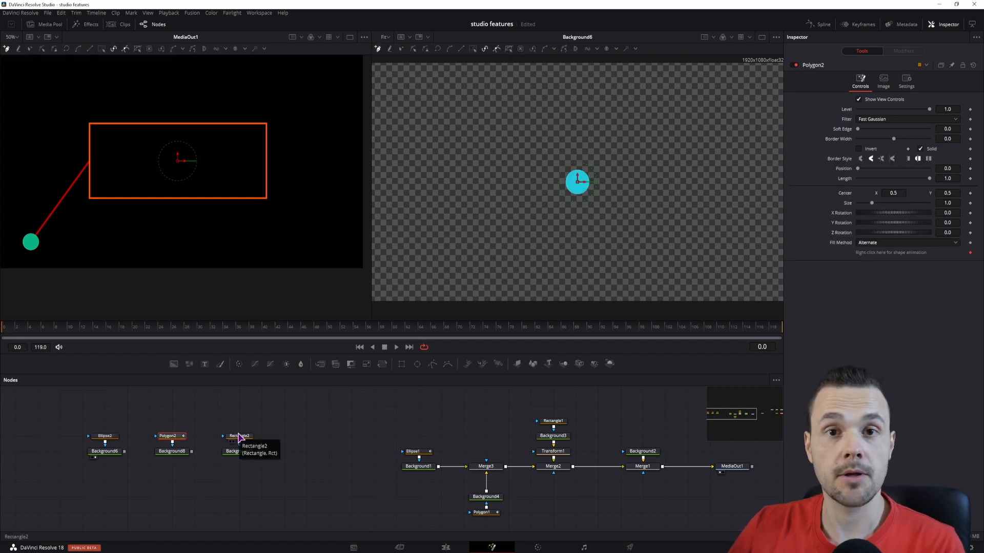
click(238, 437)
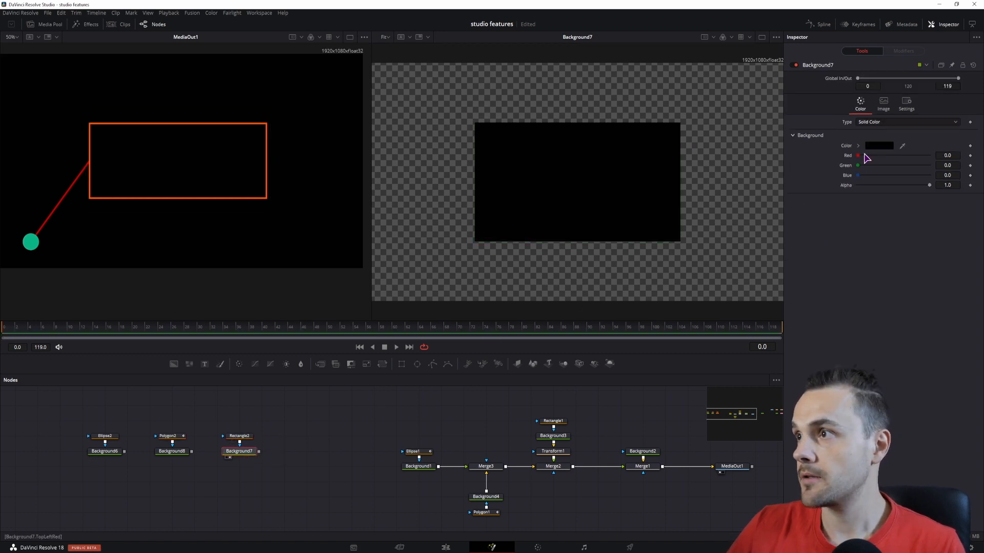
click(877, 146)
click(582, 222)
click(569, 352)
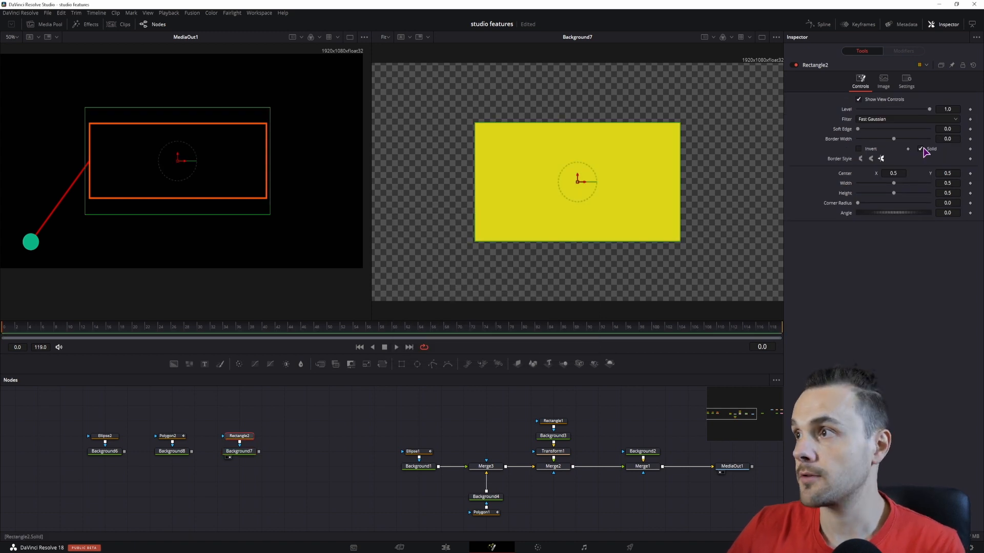
Turn off the solid fill of Rectangle2 and set its border width to 0.004, keeping the corner radius at 0.
click(921, 148)
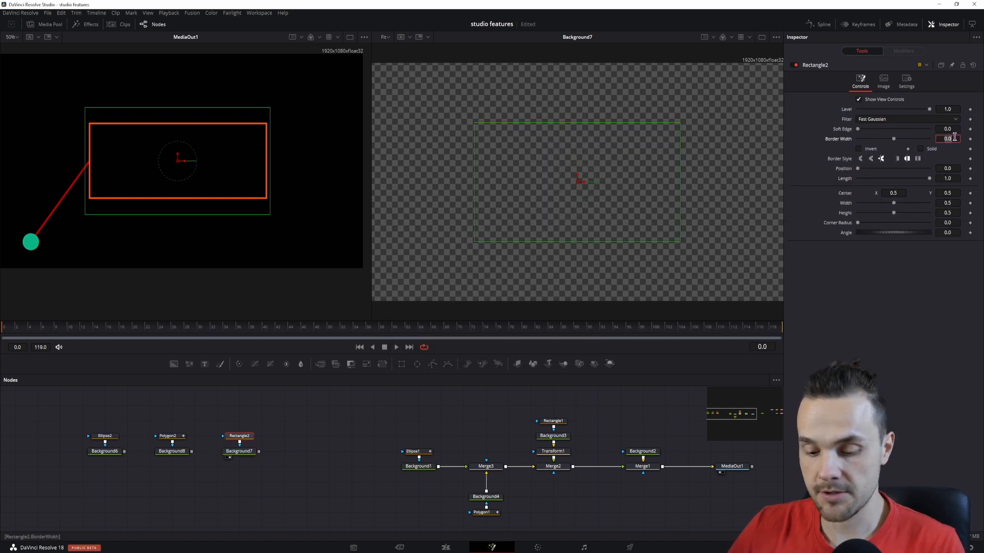
drag(894, 139, 895, 138)
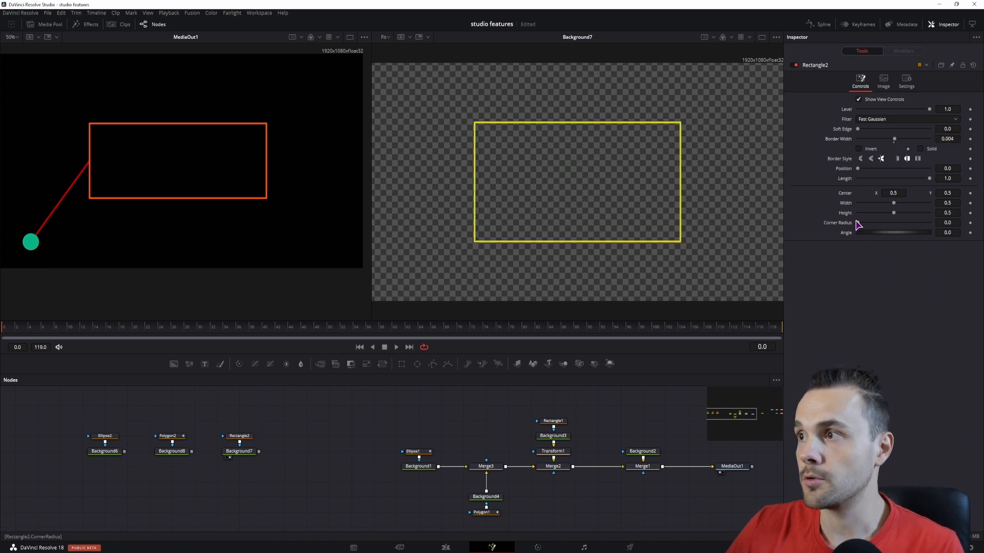
mouse_move(869, 228)
mouse_down()
mouse_move(882, 228)
mouse_move(857, 230)
mouse_up()
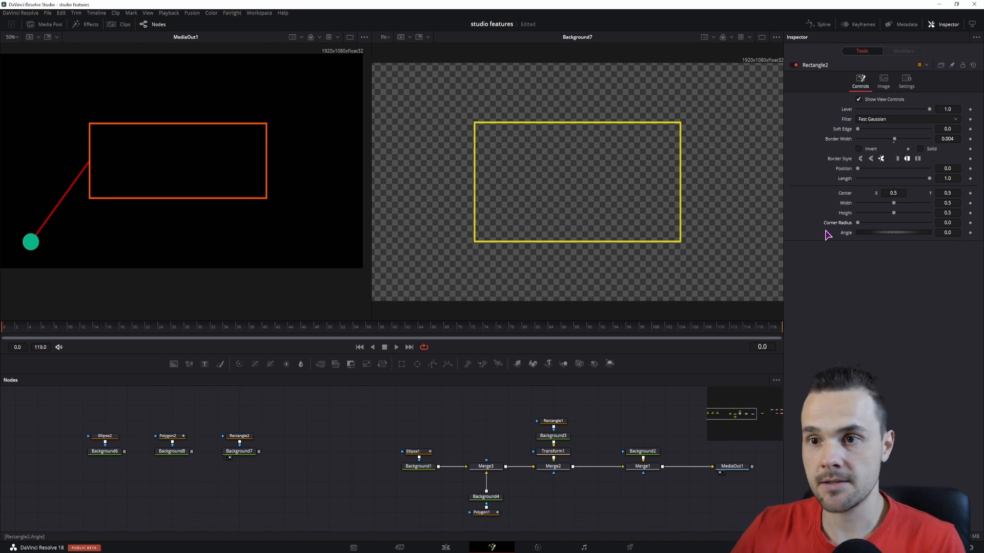
Merge Background8 with the Polygon2 mask over Background6, and merge Background7 with the Rectangle2 mask over that result.
drag(199, 468, 151, 418)
drag(174, 456, 125, 452)
click(173, 439)
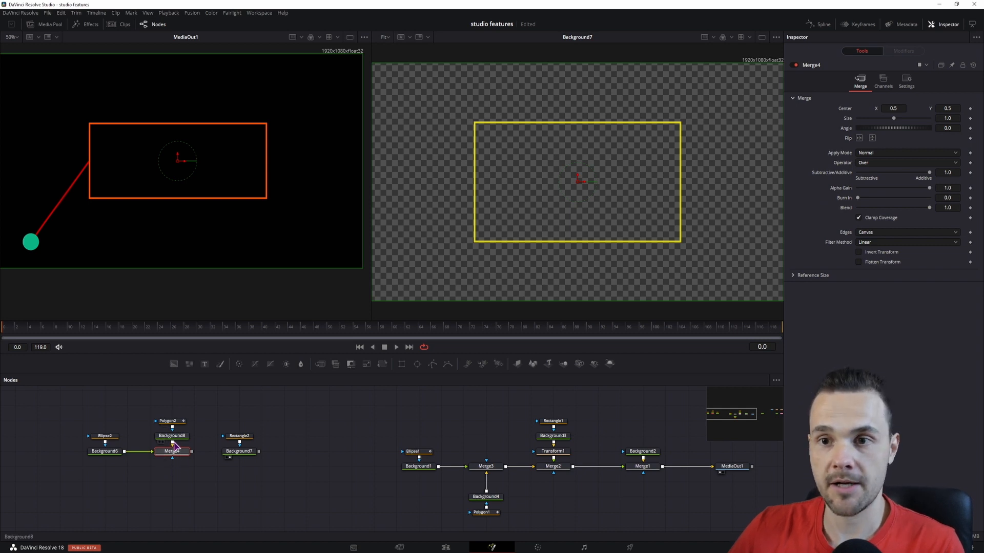
drag(273, 463, 228, 432)
drag(239, 451, 239, 436)
drag(259, 436, 192, 452)
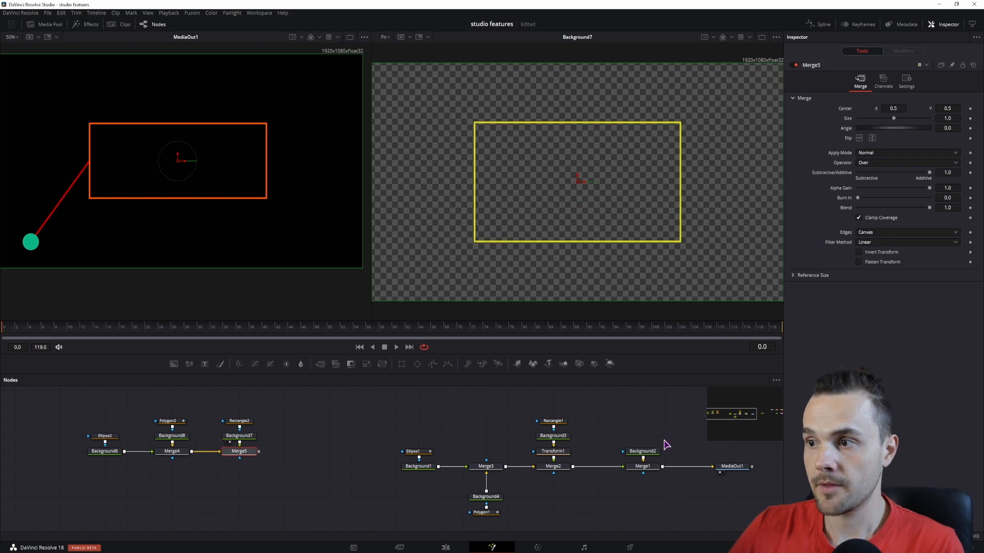
Merge a new background with alpha 0 over the combined shapes and show that merge in the second viewer.
drag(664, 447, 638, 470)
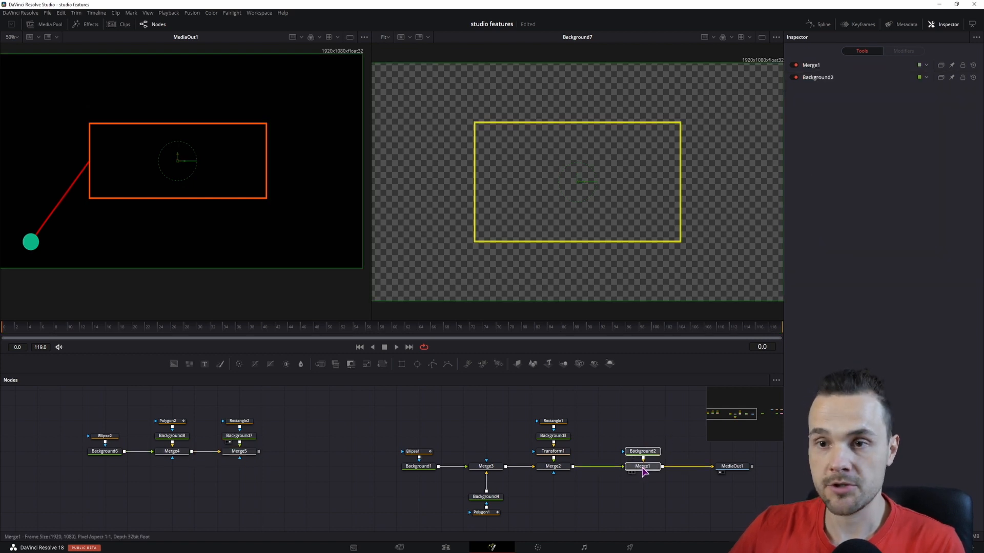
click(284, 459)
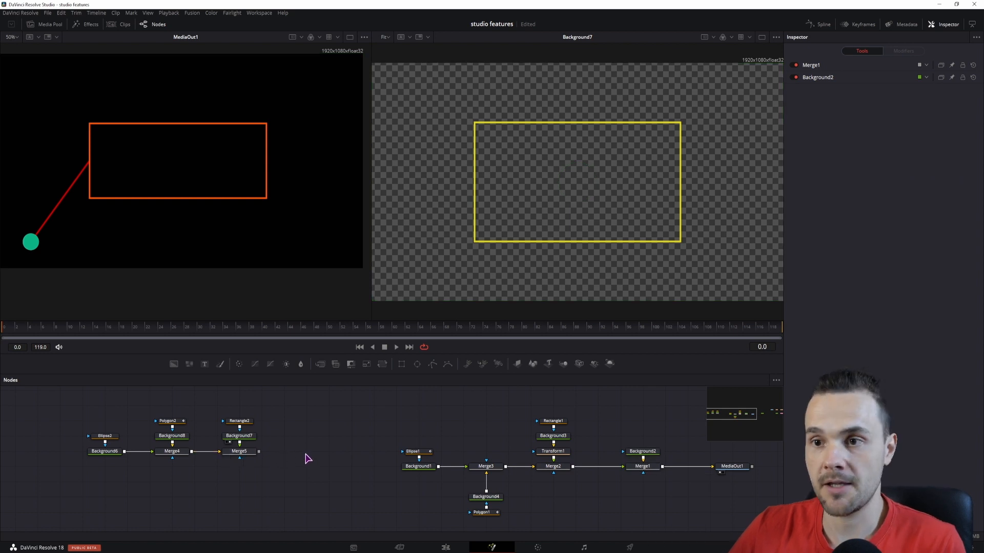
drag(174, 364, 259, 452)
click(313, 436)
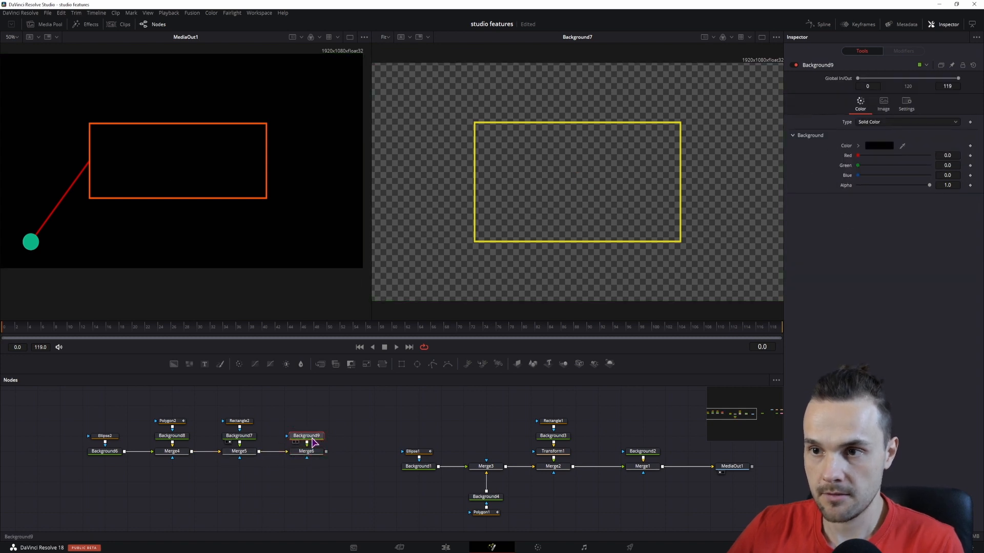
click(308, 452)
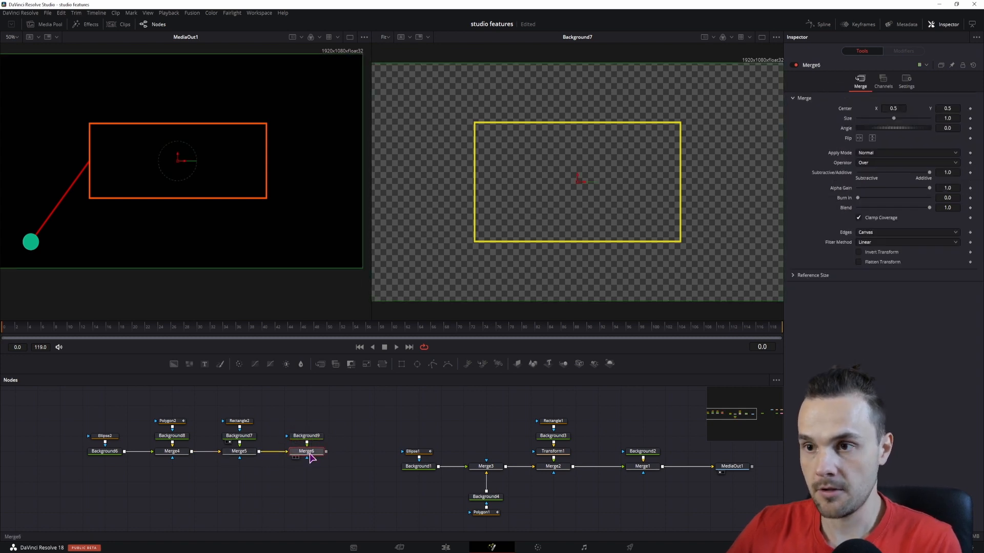
click(299, 457)
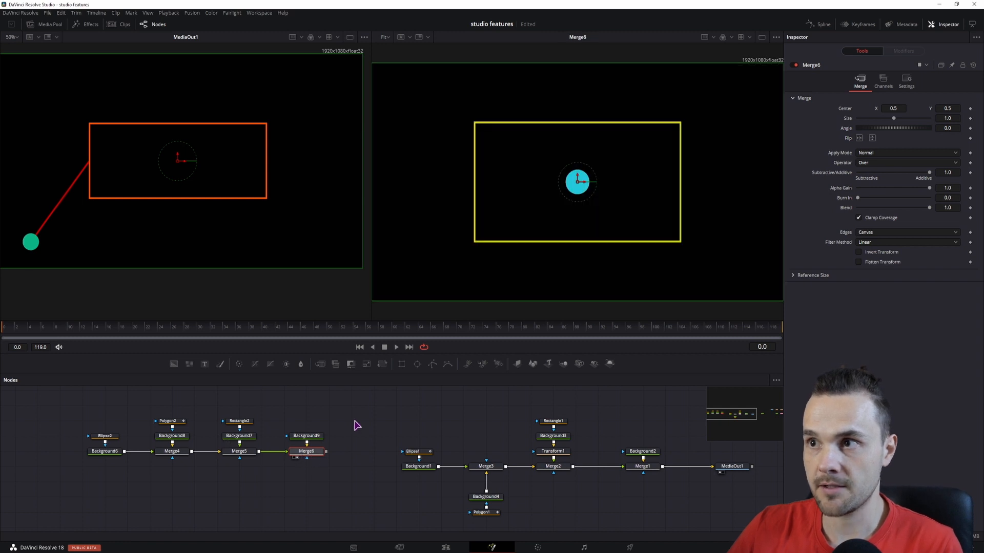
click(310, 437)
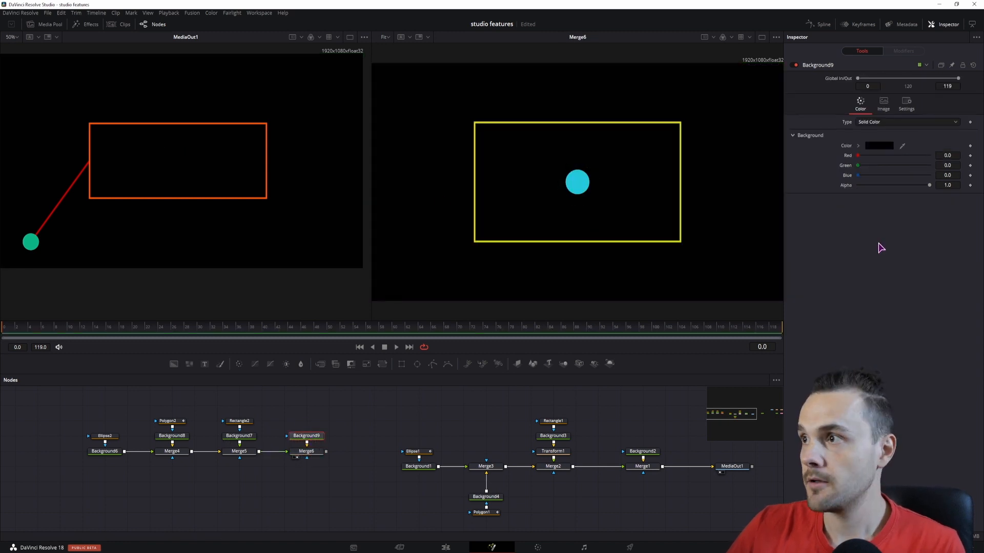
drag(929, 186, 834, 193)
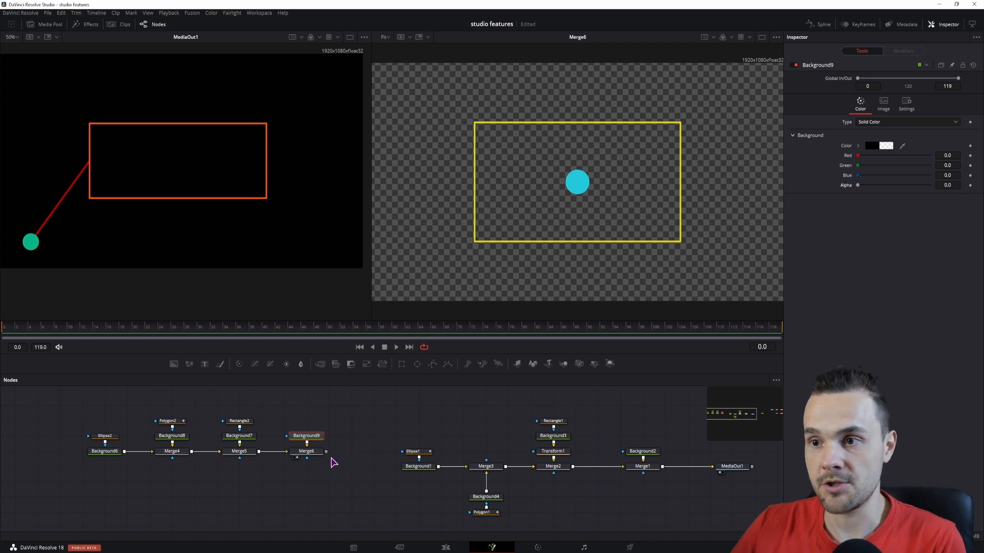
Move Ellipse2 to the lower-left area of the frame, center about X 0.115, Y 0.164, and save the project.
click(105, 436)
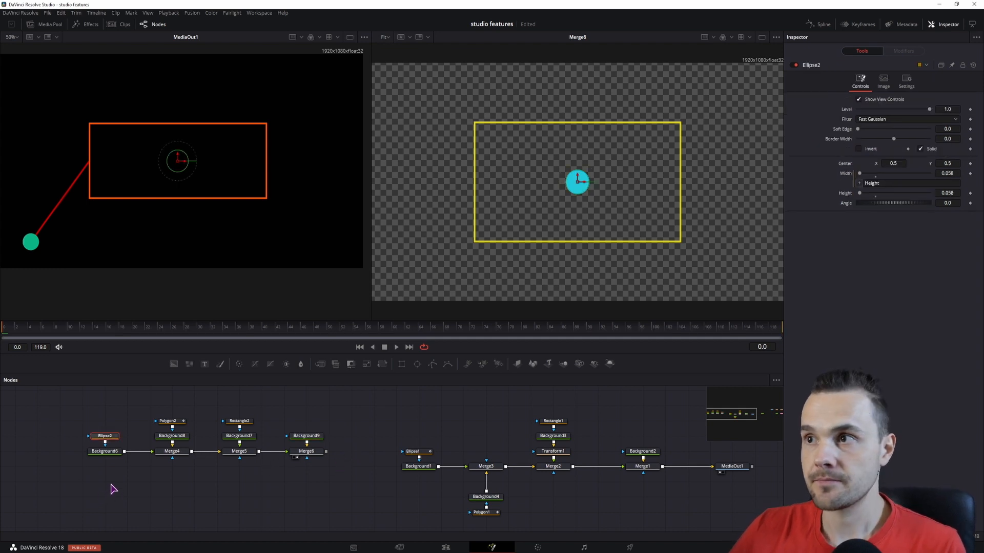
drag(584, 194, 413, 276)
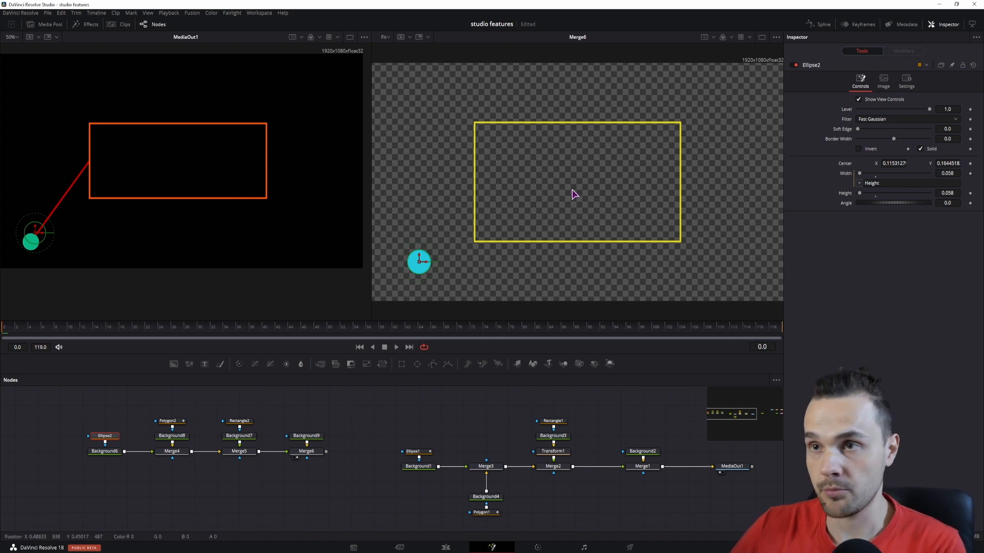
key(ctrl+s)
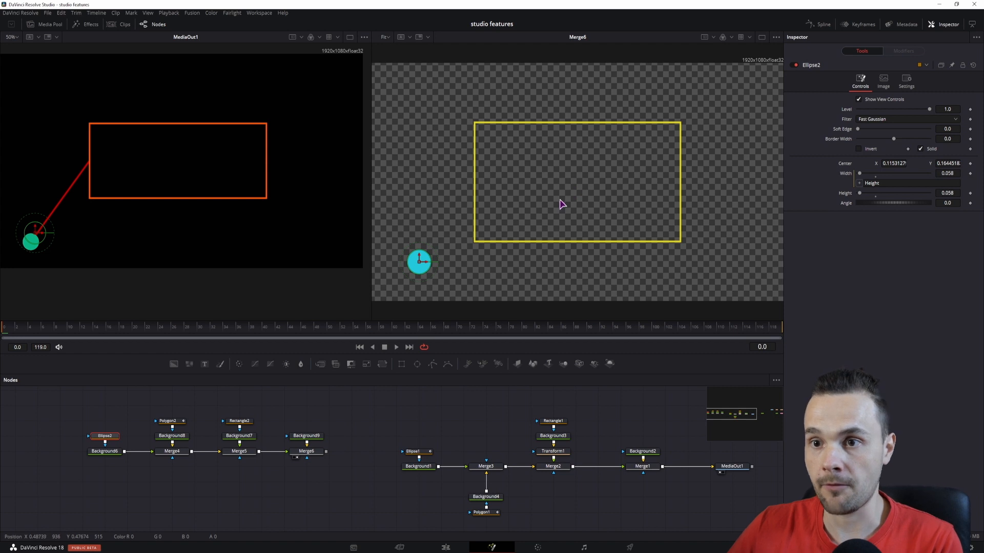
Draw a two-point line with Polygon2 beside the rectangle, from about X 0.742, Y 0.111 to X 0.921, Y 0.796.
click(169, 421)
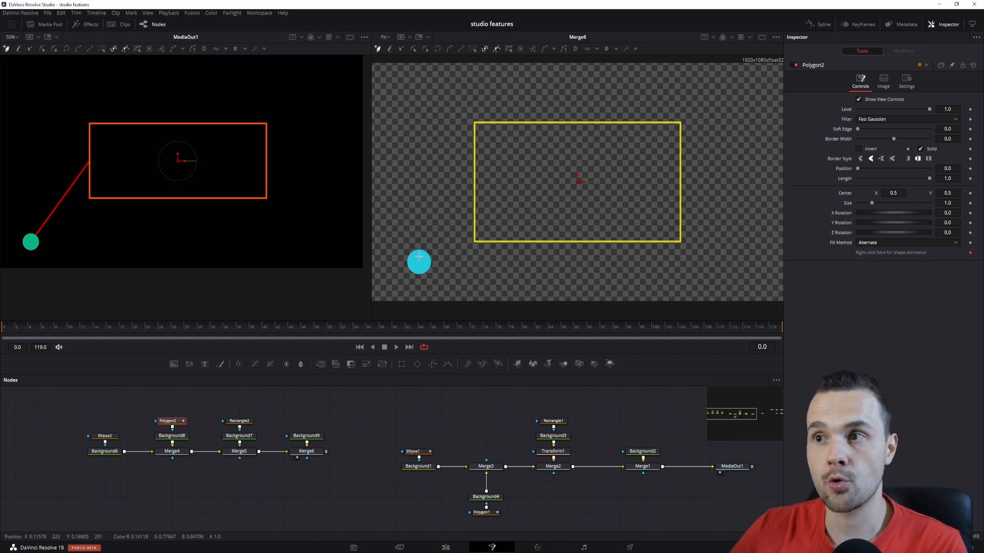
click(677, 275)
click(750, 111)
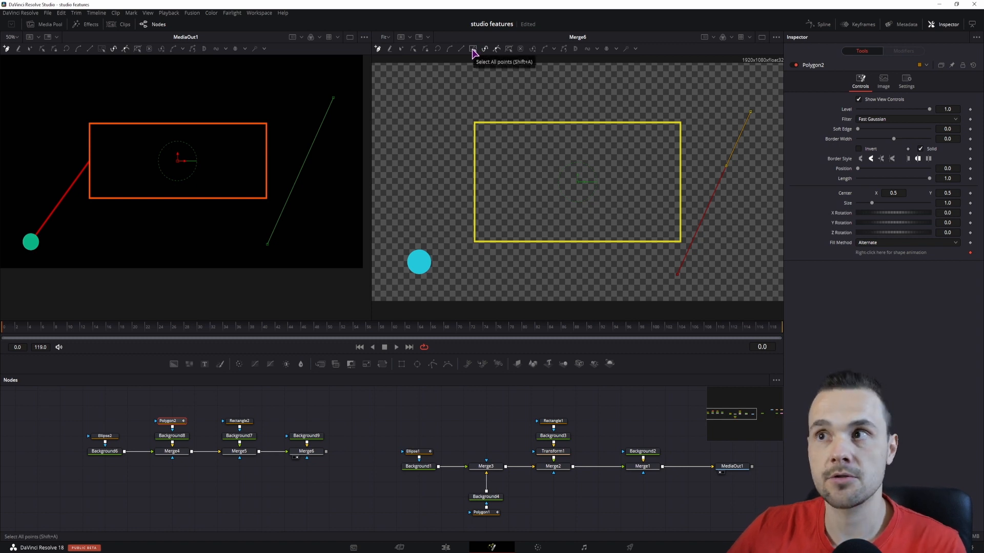
Select all points of the Polygon2 line and publish them as editable point parameters.
click(472, 53)
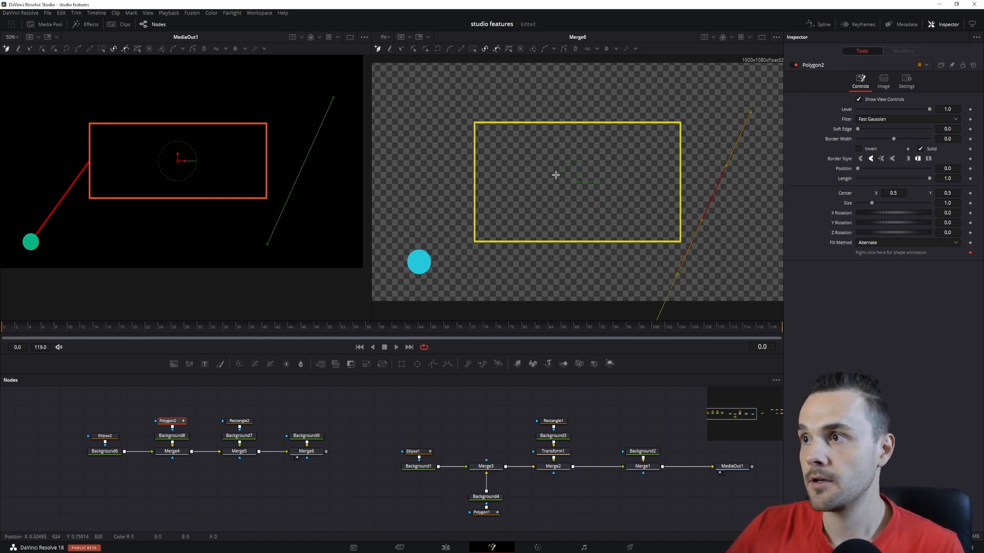
right_click(700, 192)
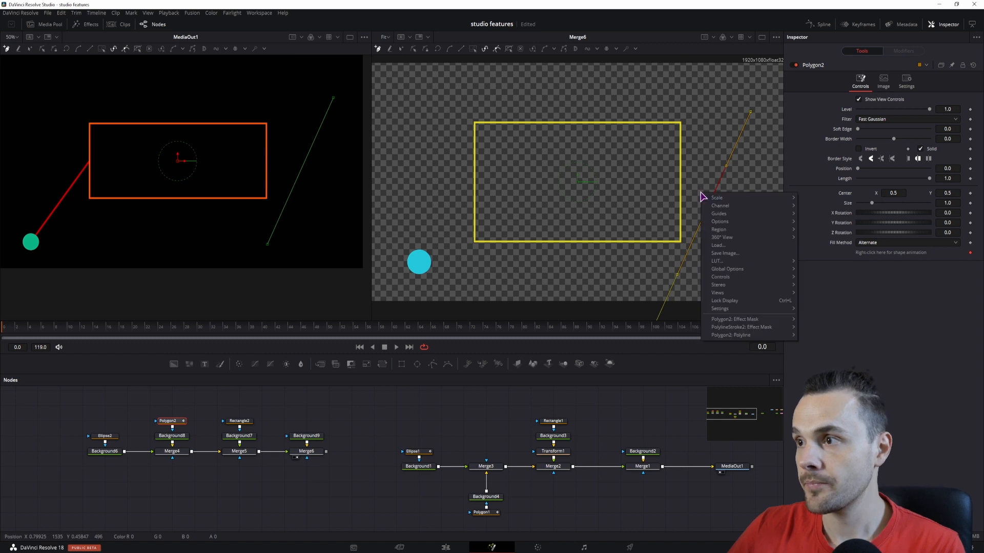
mouse_move(719, 336)
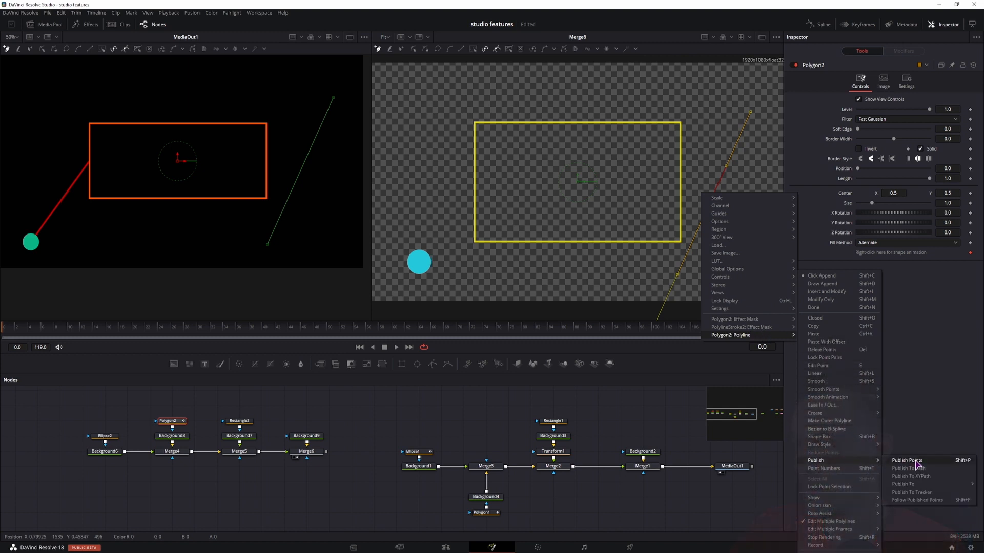
click(907, 460)
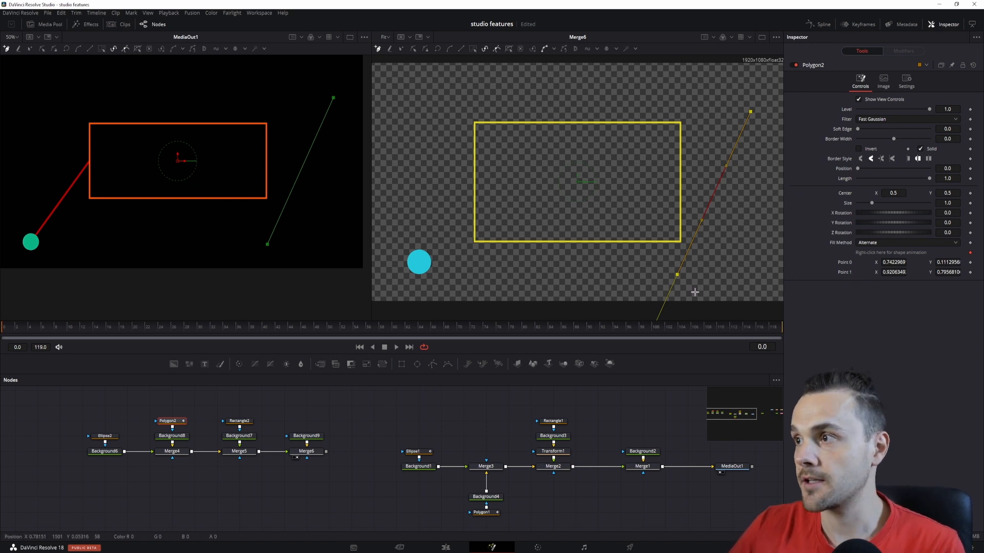
Turn Polygon2's Point 0 into a Point expression with 0 as its X component.
drag(890, 262, 887, 259)
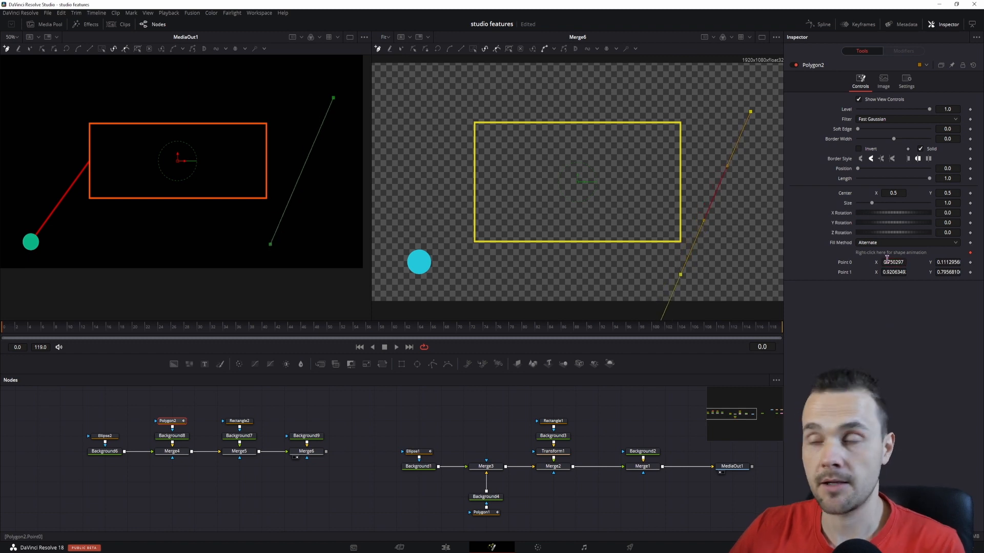
click(887, 259)
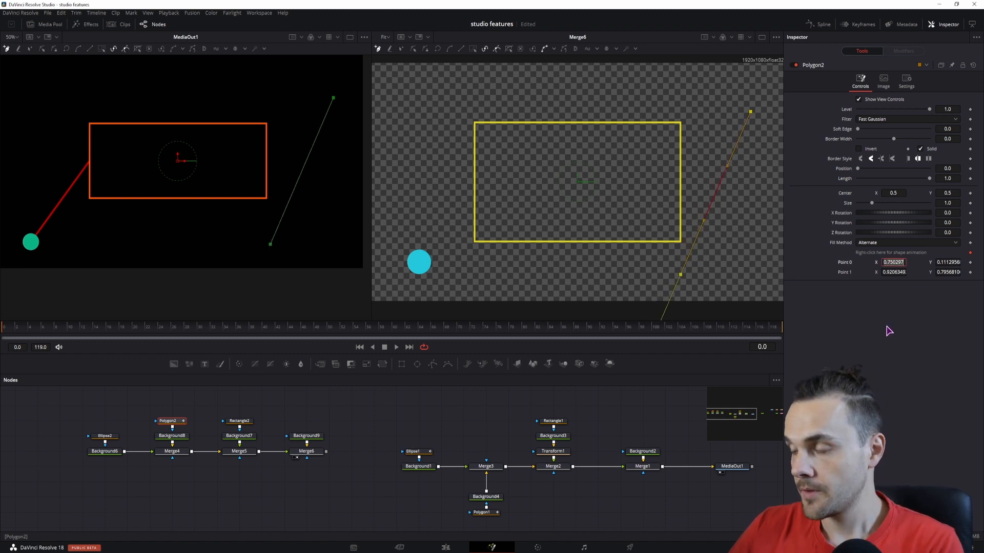
text(=)
key(Return)
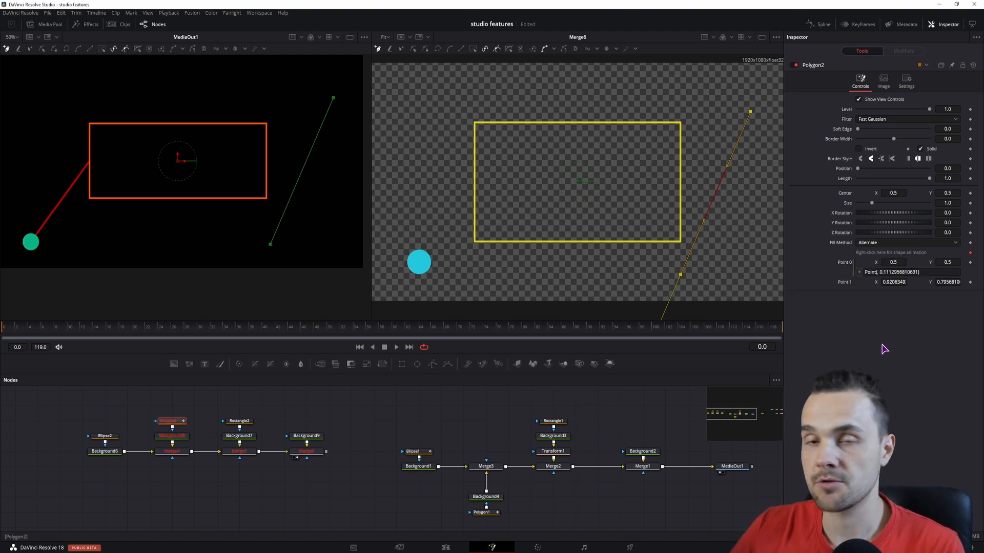
click(878, 273)
text(, )
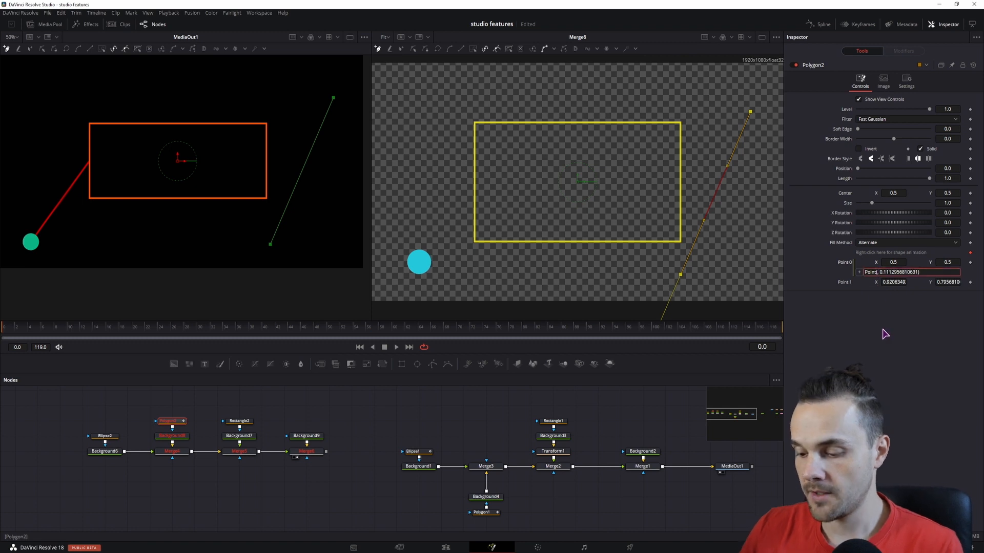
text(0)
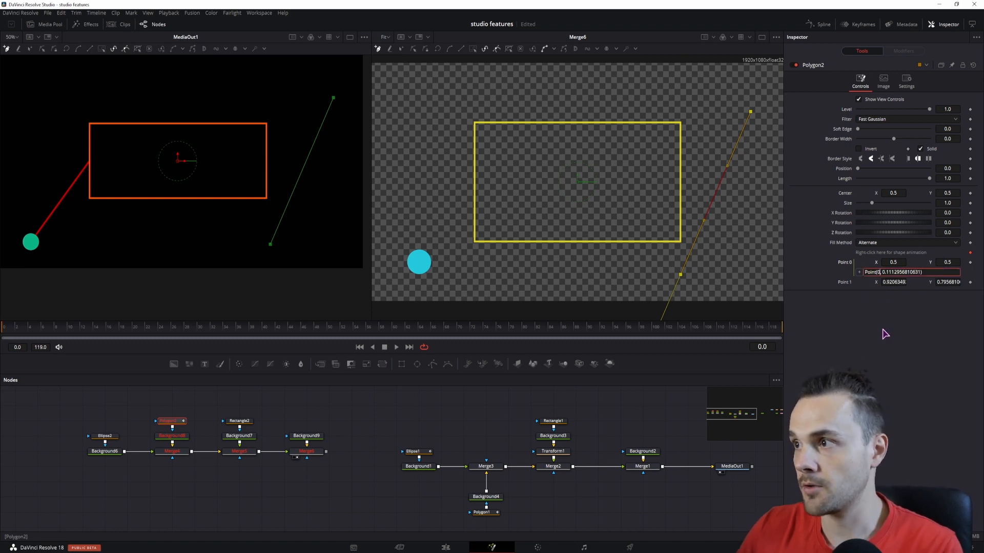
key(Return)
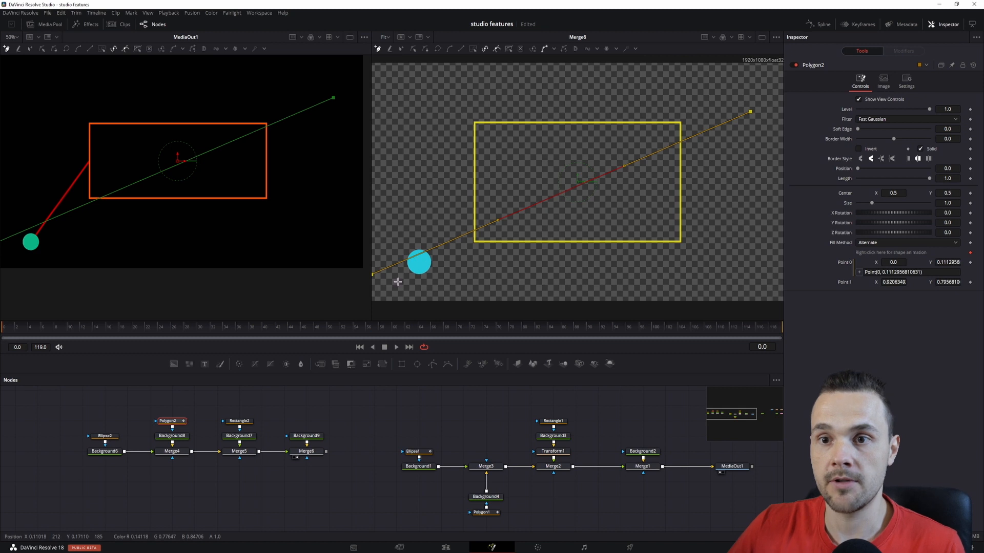
Pin Ellipse2's controls and replace the X component of Polygon2's Point 0 expression with Ellipse2.Center.X.
click(105, 436)
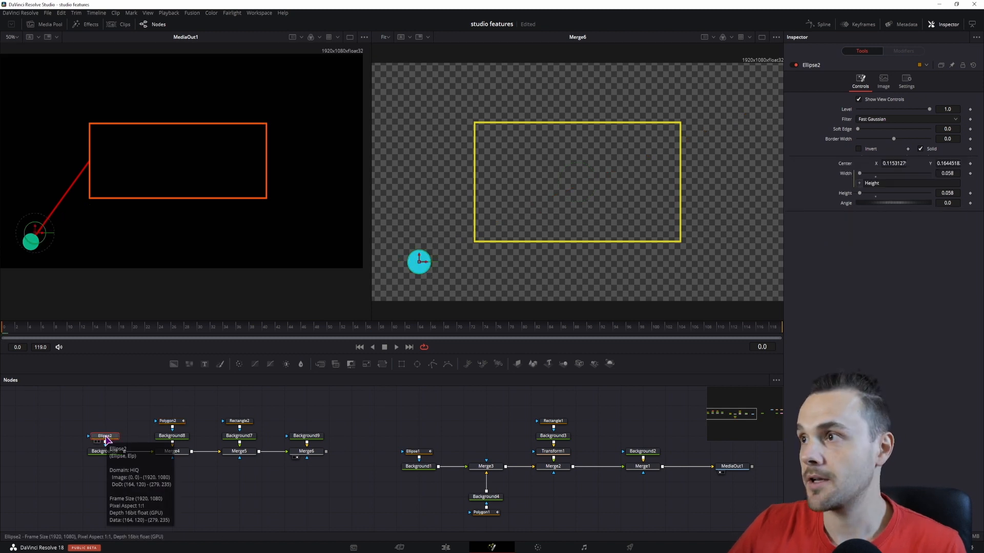
click(952, 66)
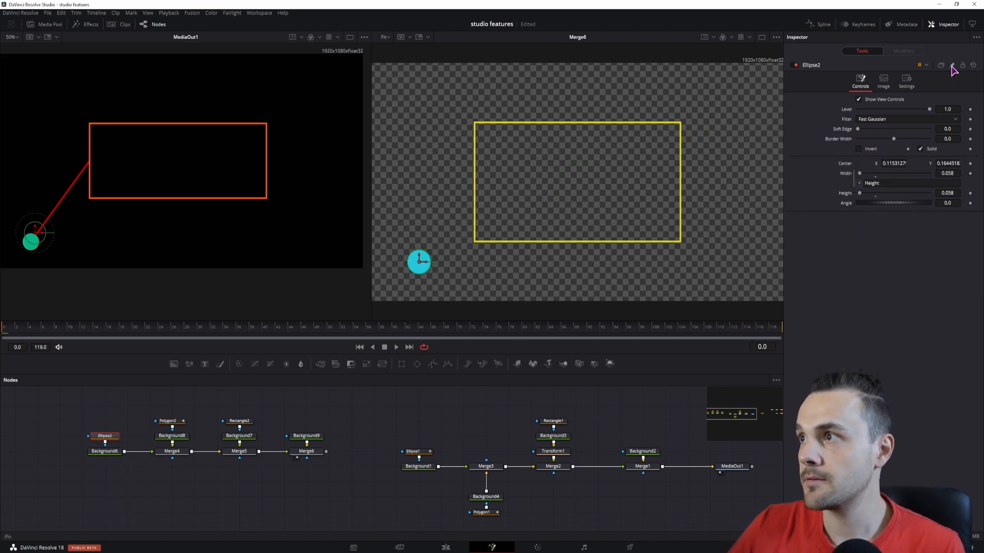
click(173, 423)
click(880, 273)
key(BackSpace)
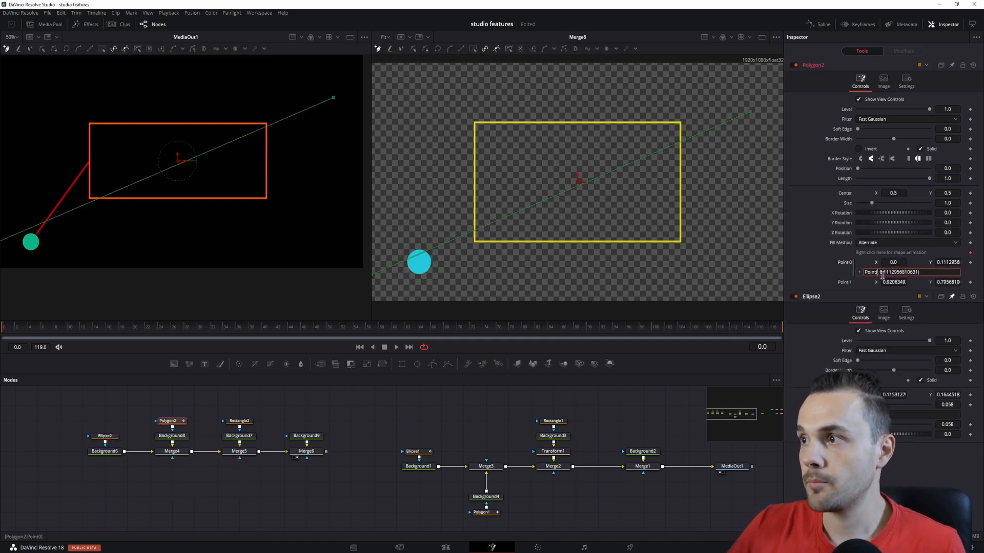
drag(859, 272, 878, 396)
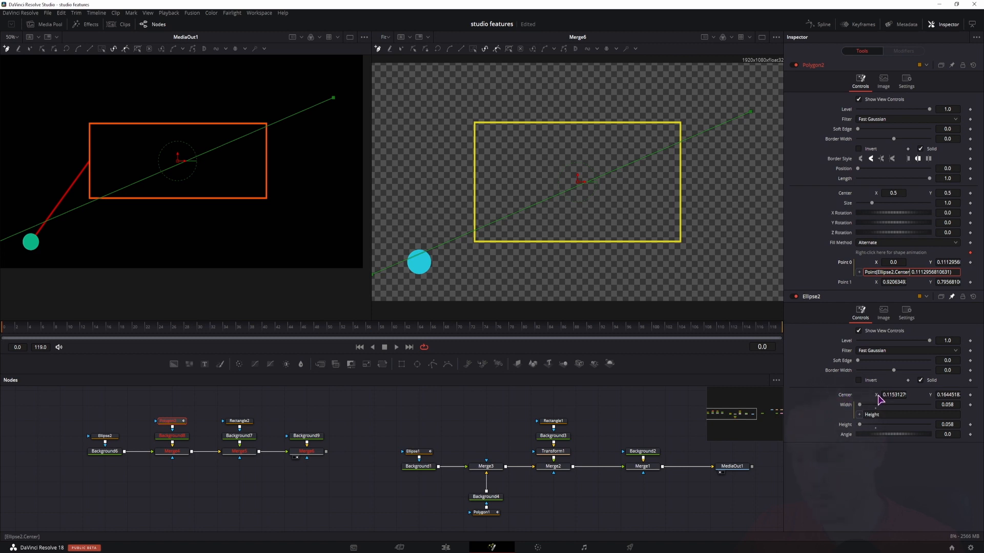
text(.X)
key(Return)
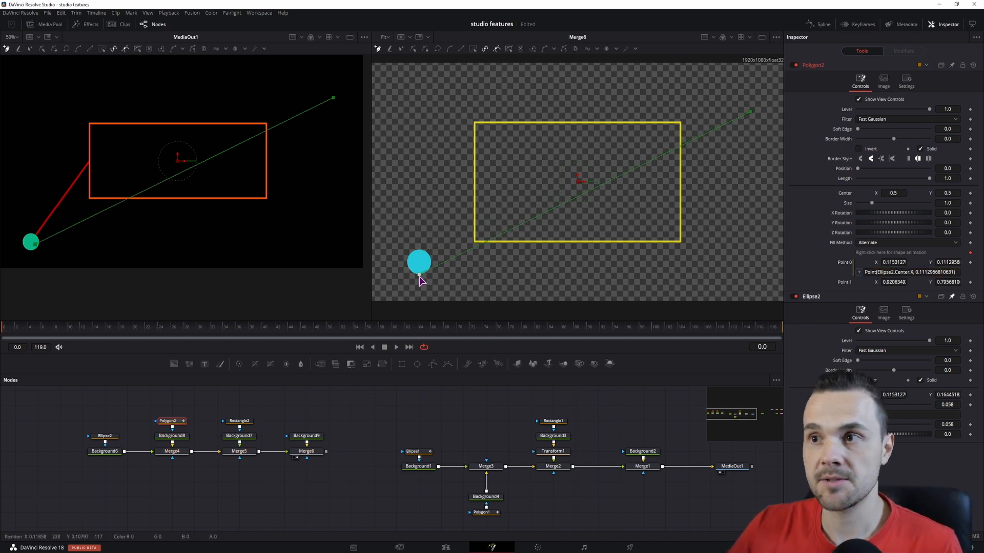
Replace the Y component of Polygon2's Point 0 expression with Ellipse2.Center.Y.
drag(913, 273, 877, 273)
key(ctrl+c)
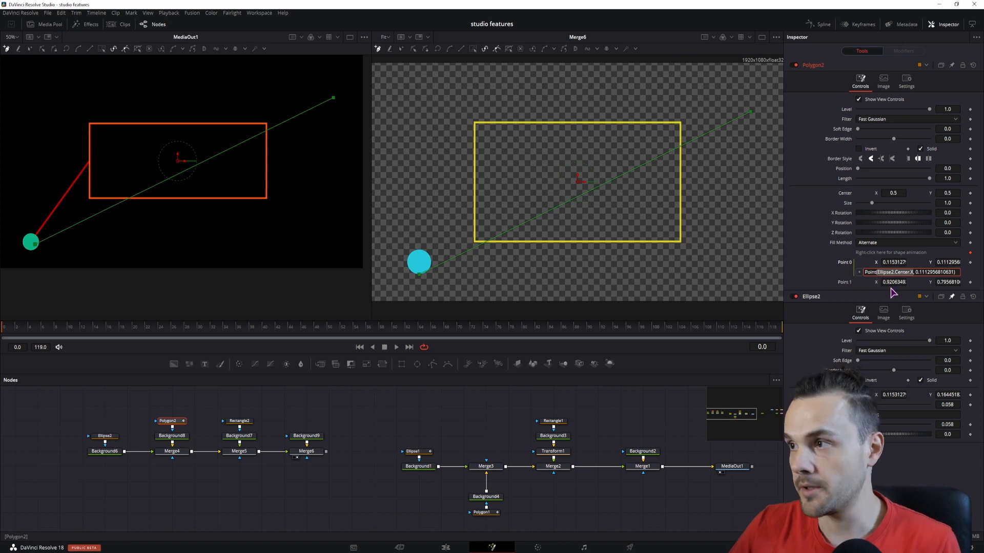
click(917, 272)
drag(917, 272, 956, 287)
key(ctrl+v)
key(BackSpace)
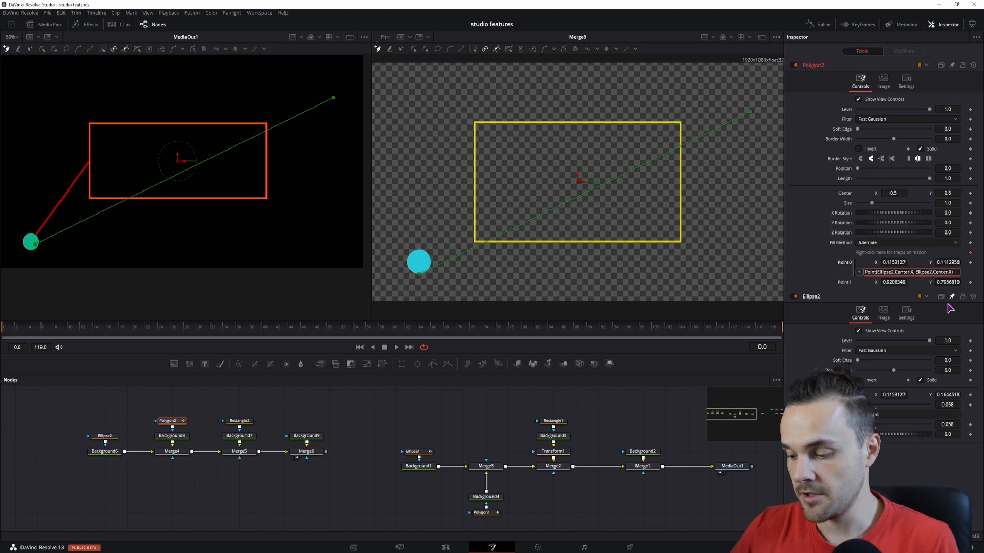
text(Y)
key(Return)
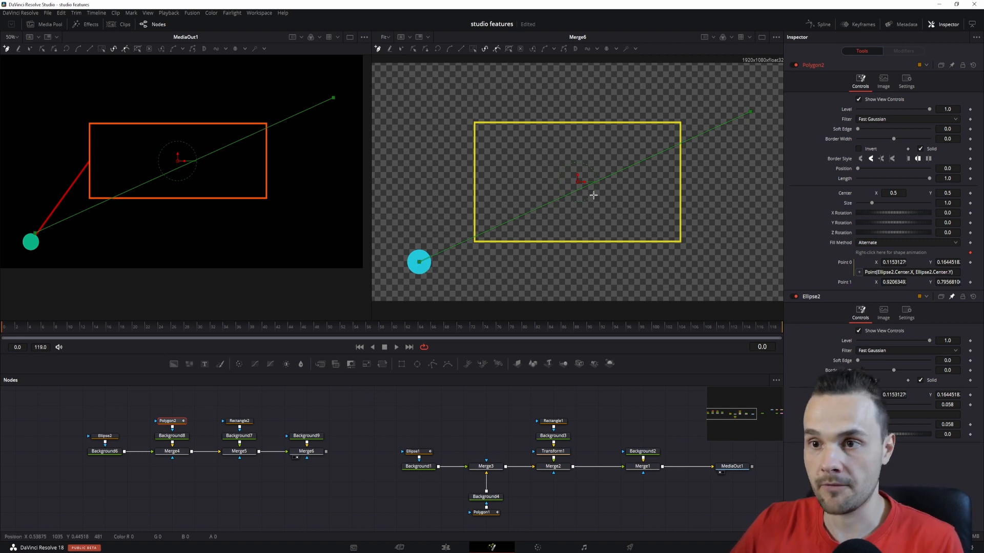
Pin Rectangle2's controls and turn Polygon2's Point 1 into a Point expression with Rectangle2.Center.X as its X component.
click(239, 421)
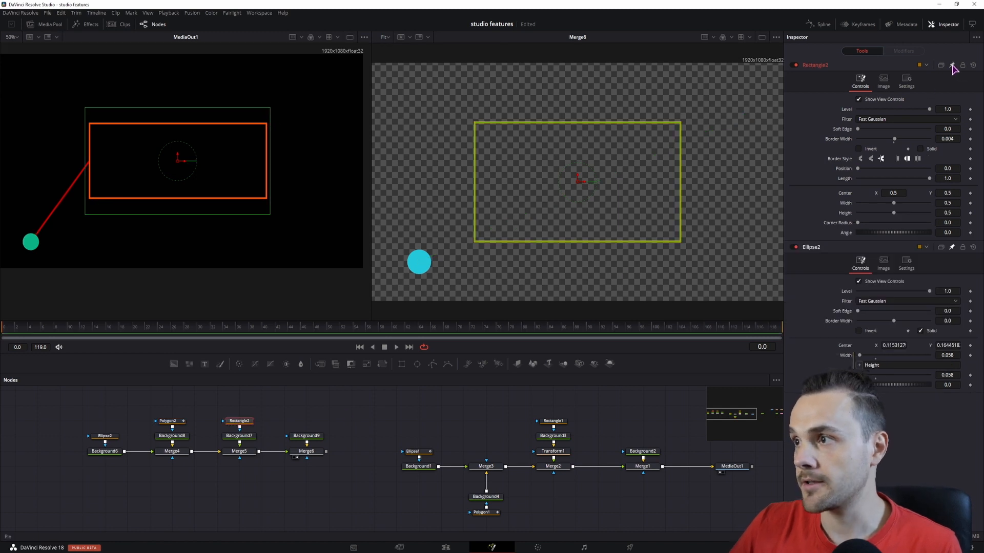
click(174, 423)
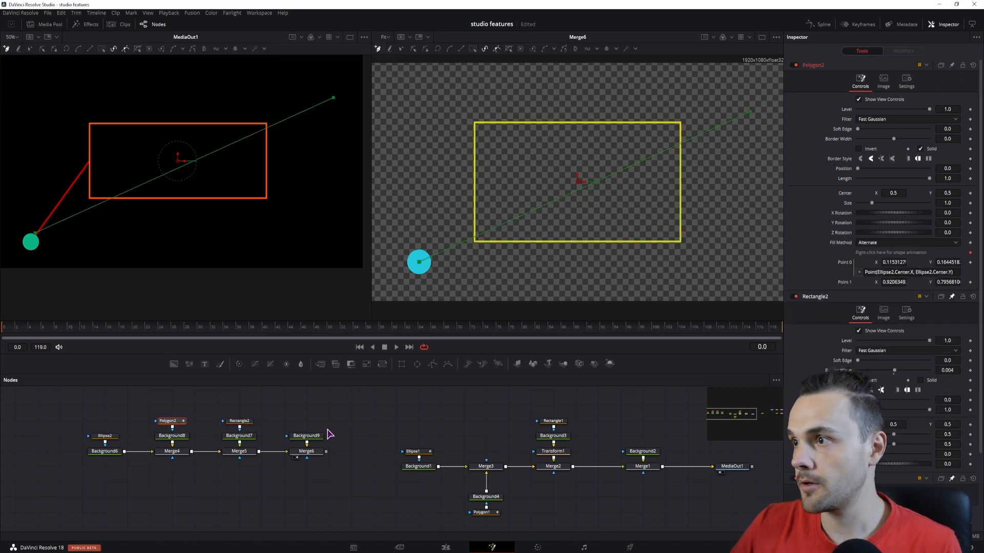
click(894, 282)
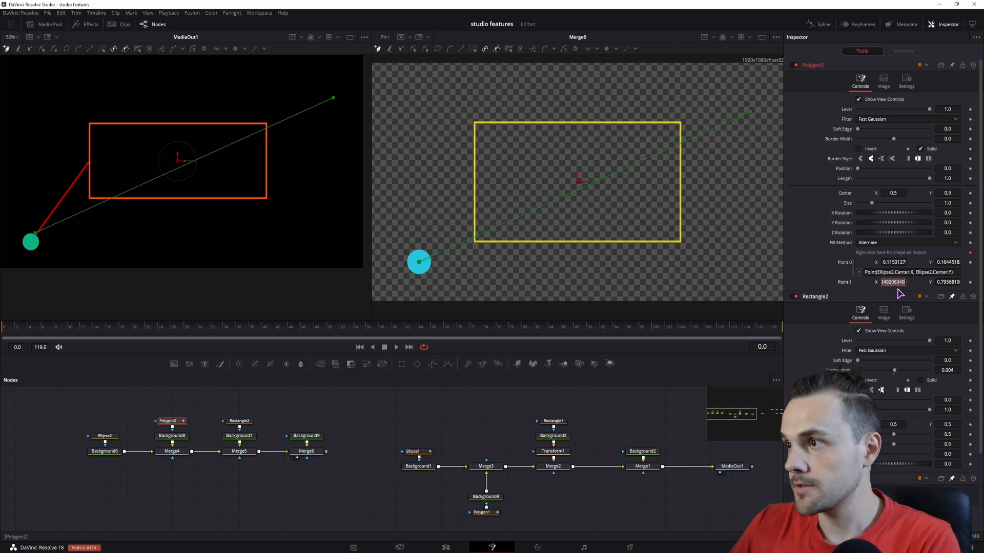
text(=)
key(Return)
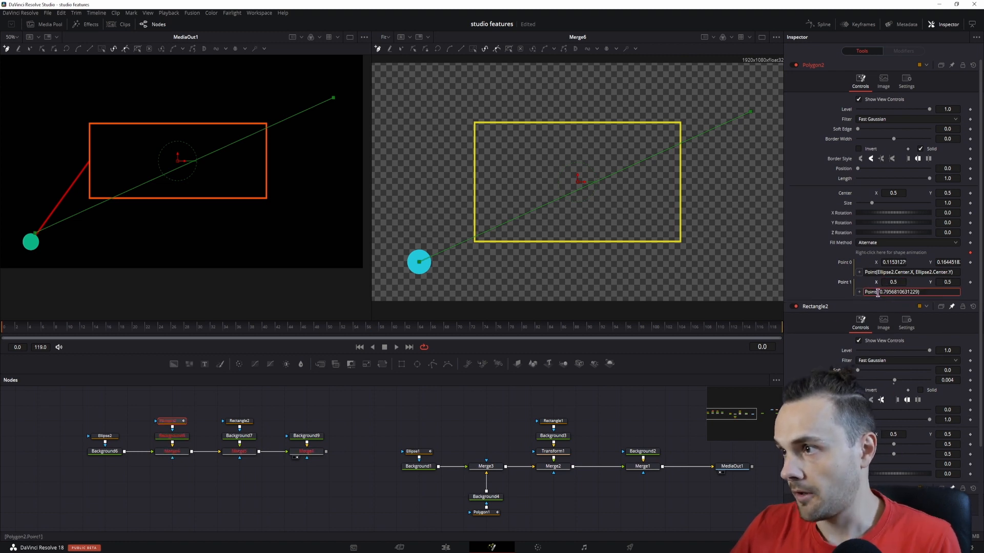
drag(858, 296, 877, 436)
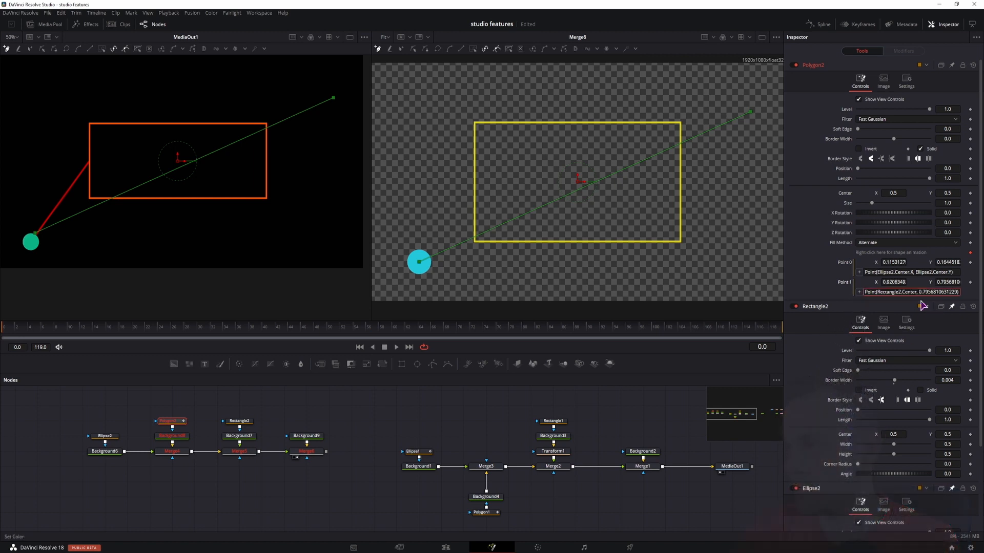
text(.X)
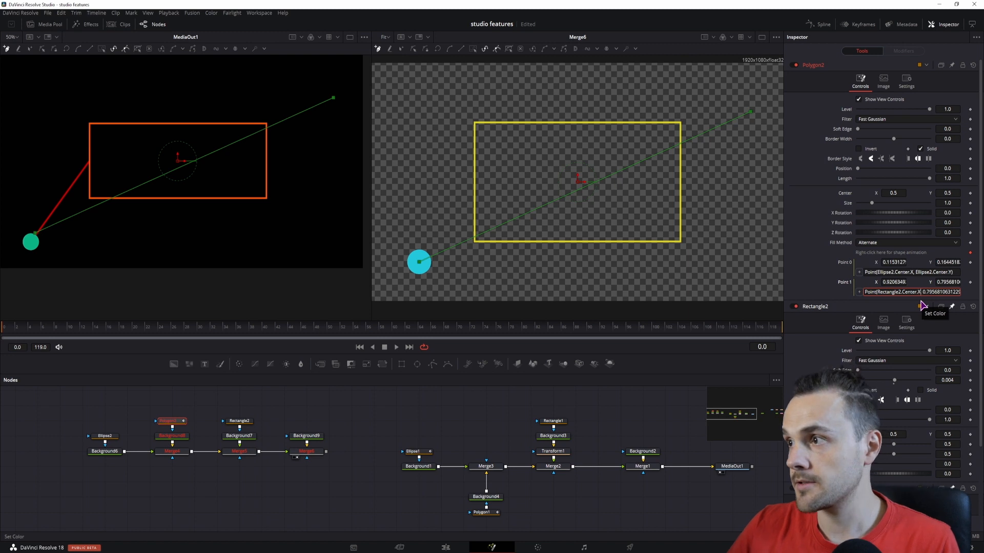
Replace the Y component of Polygon2's Point 1 expression with Rectangle2.Center.Y.
key(ctrl+c)
drag(923, 292, 969, 299)
key(BackSpace)
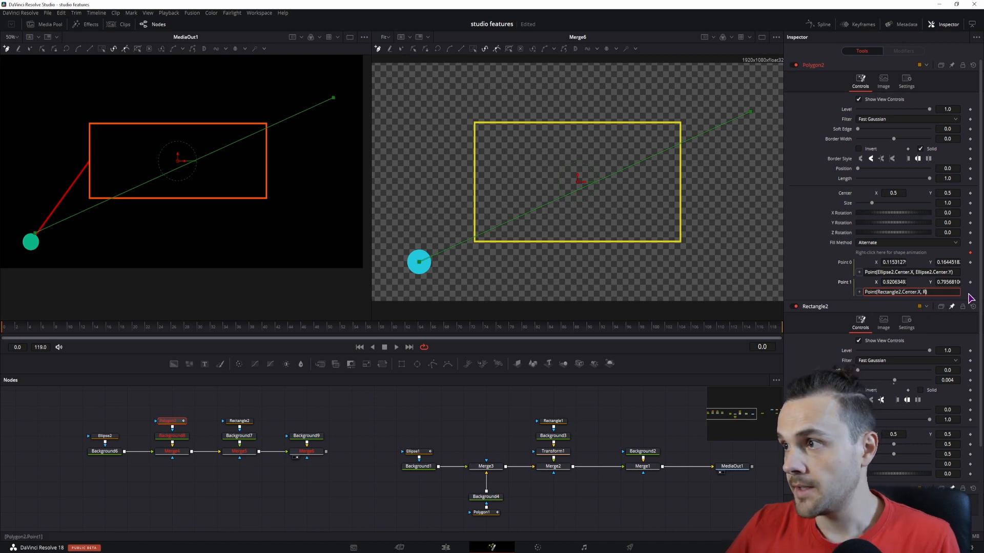
key(ctrl+v)
key(BackSpace)
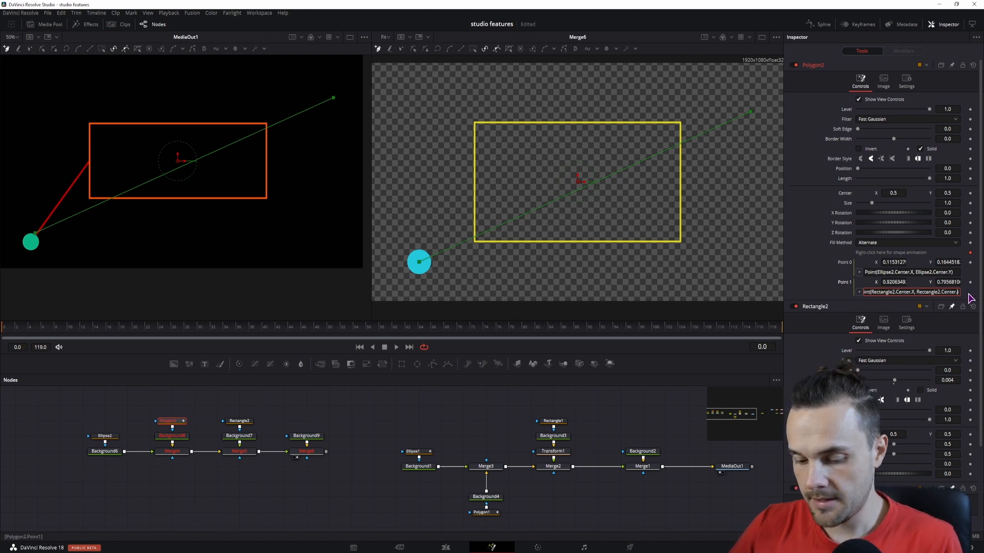
text(Y)
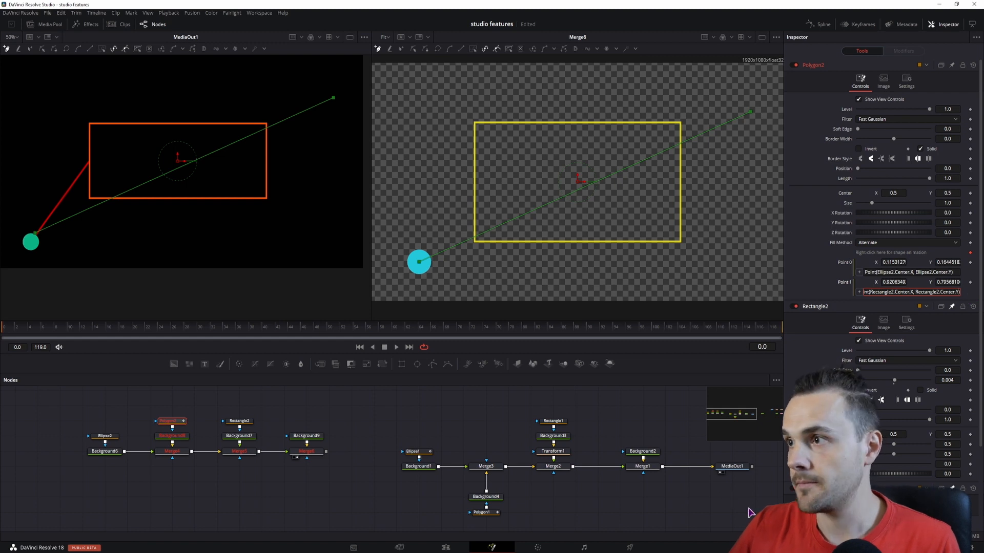
key(Return)
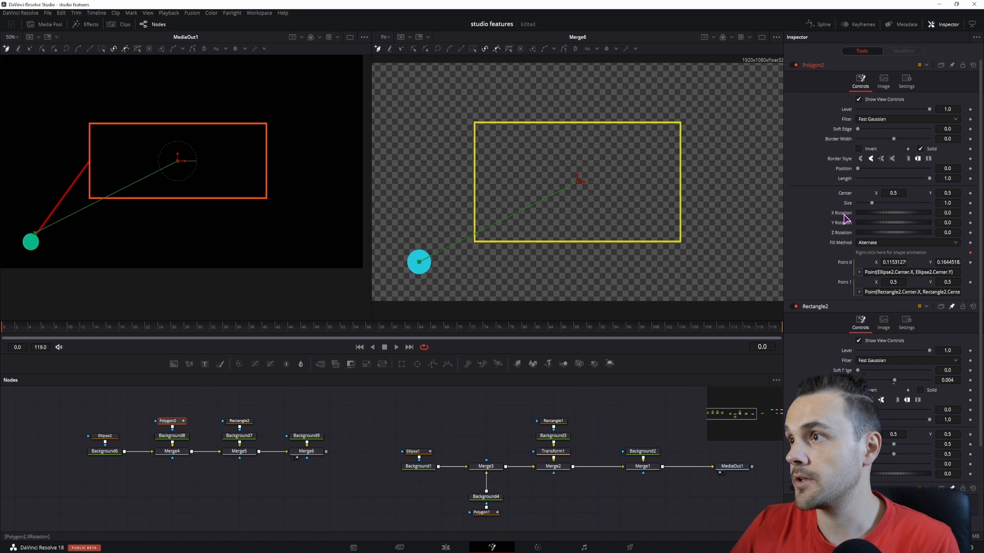
Increase Polygon2's border width to give the connecting line a visible thickness.
click(947, 139)
mouse_move(947, 139)
mouse_down()
mouse_move(973, 139)
mouse_move(950, 143)
mouse_up()
right_click(951, 143)
click(819, 153)
Set Ellipse2's height to 0.075 and its center to X 0.168313, Y 0.267452.
click(239, 421)
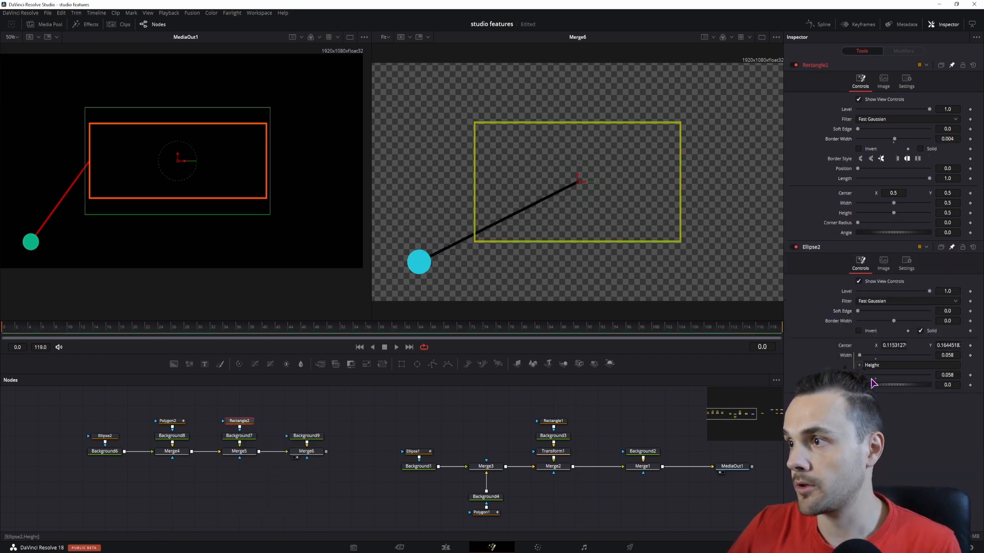
mouse_move(865, 381)
mouse_down()
mouse_move(892, 375)
mouse_move(860, 375)
mouse_up()
drag(945, 342, 965, 343)
mouse_move(894, 344)
mouse_down()
mouse_move(876, 345)
mouse_move(903, 344)
mouse_up()
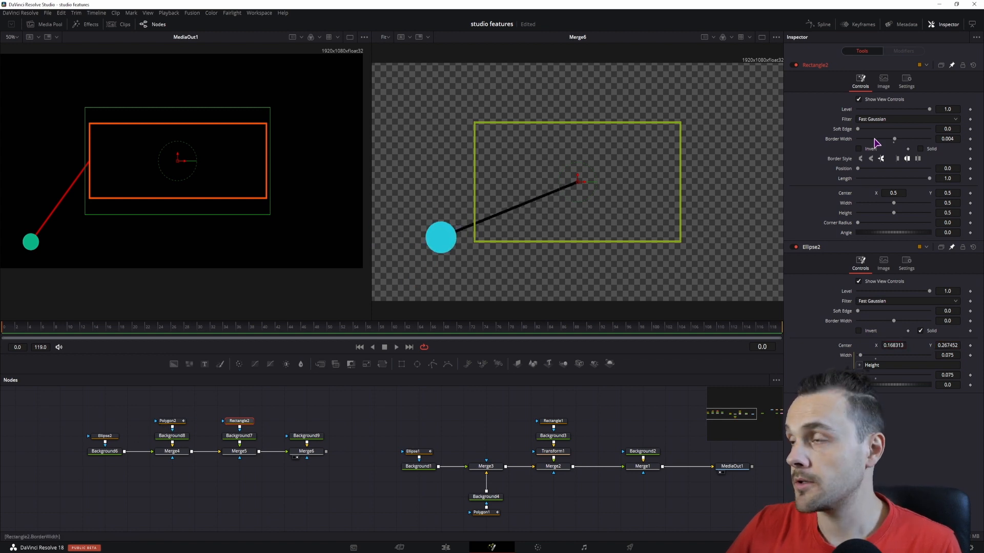
Set Rectangle2's center to X 0.554, Y 0.538, its width to 0.455 and height to 0.52, and save the project.
drag(892, 193, 947, 203)
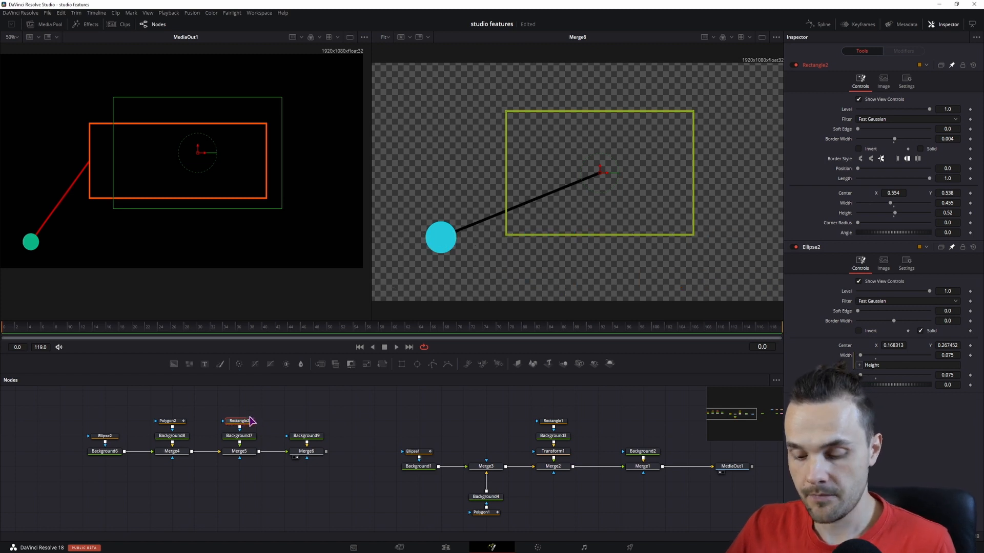
key(ctrl+s)
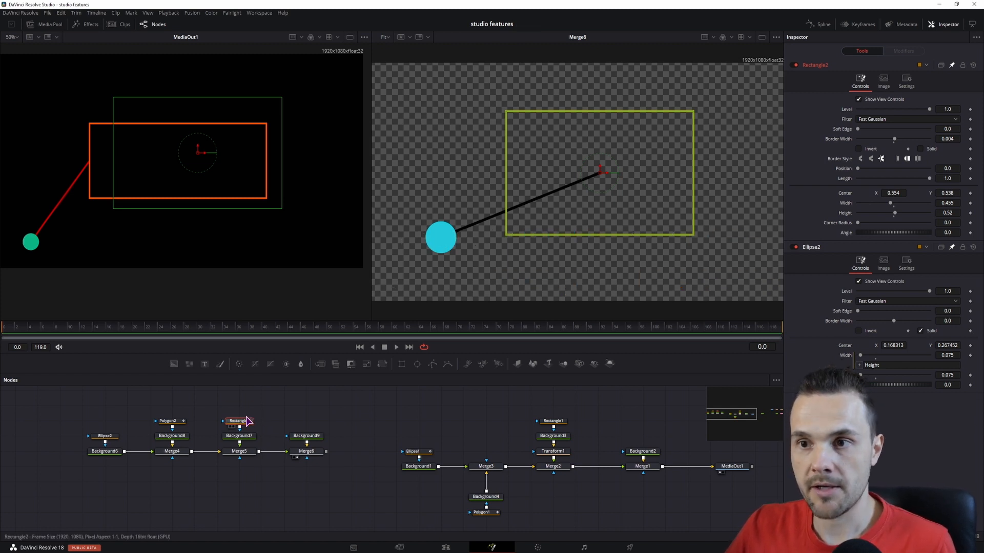
Paste an instance of Rectangle2 into the node graph and place it above the Polygon2 node.
click(220, 505)
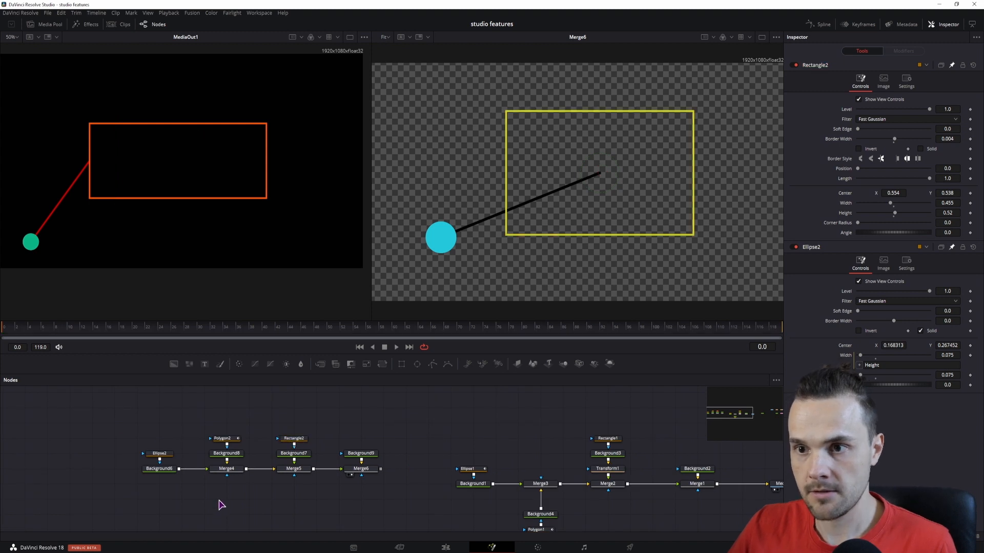
right_click(220, 505)
click(245, 494)
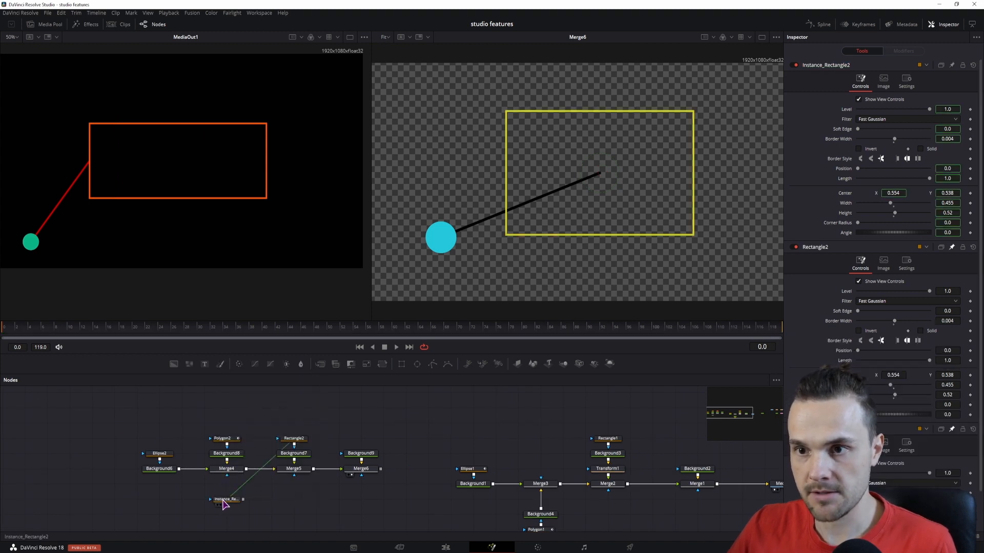
drag(223, 501, 199, 411)
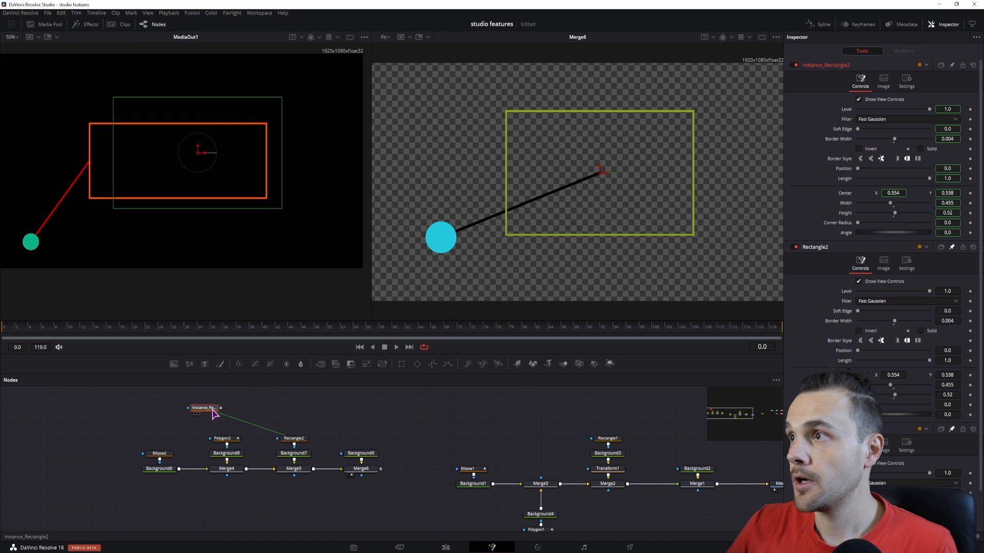
Deinstance the Solid setting of the rectangle instance and turn Solid on, viewing the instance and the original Rectangle2 for comparison.
right_click(934, 152)
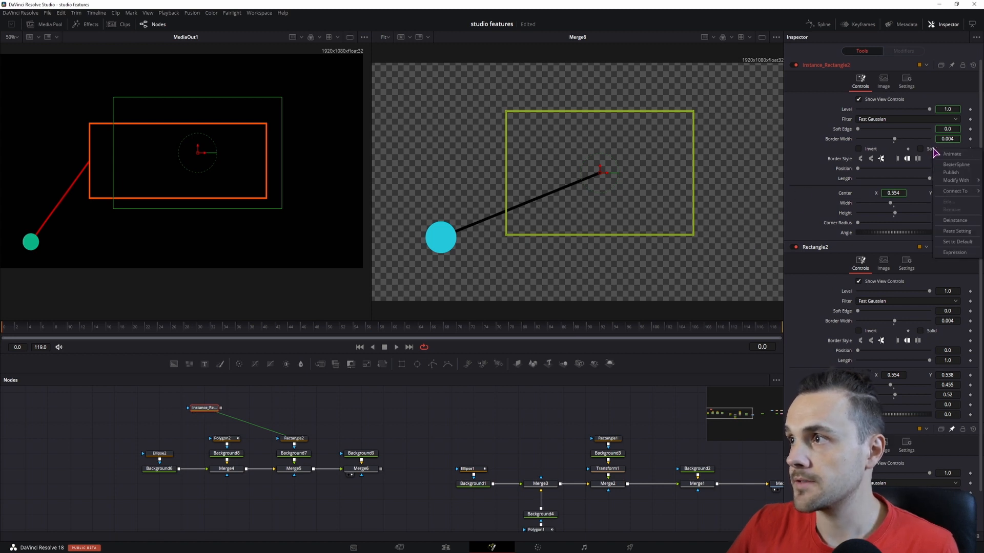
click(954, 220)
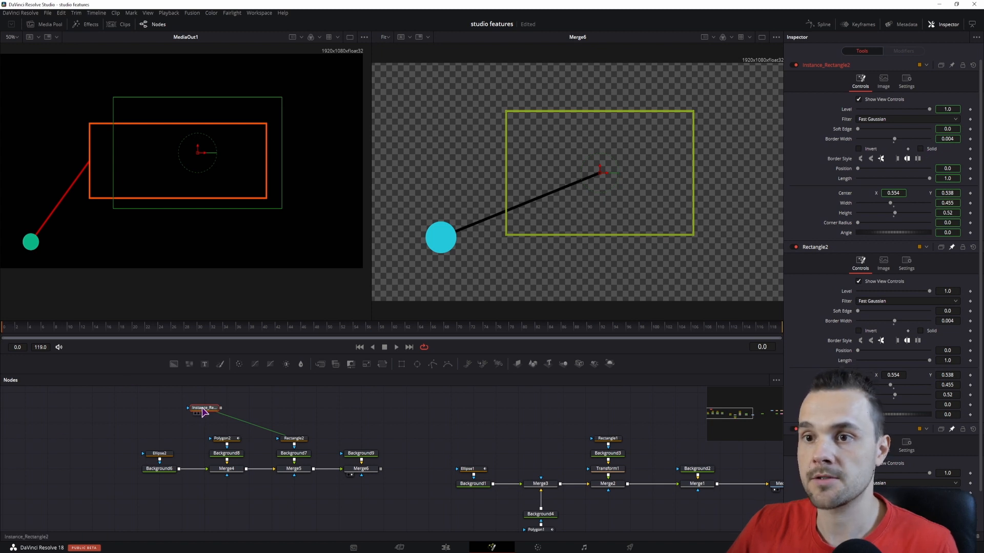
key(2)
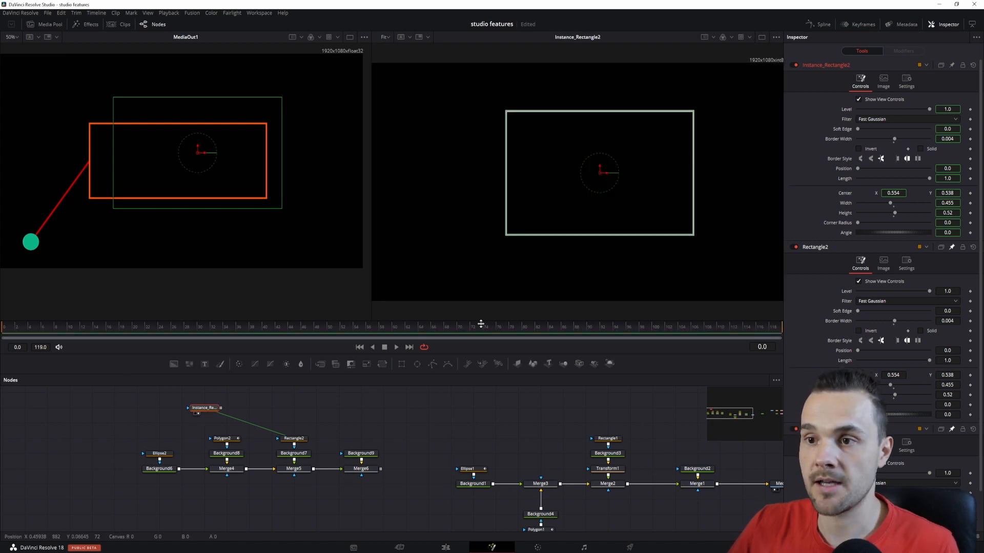
click(921, 149)
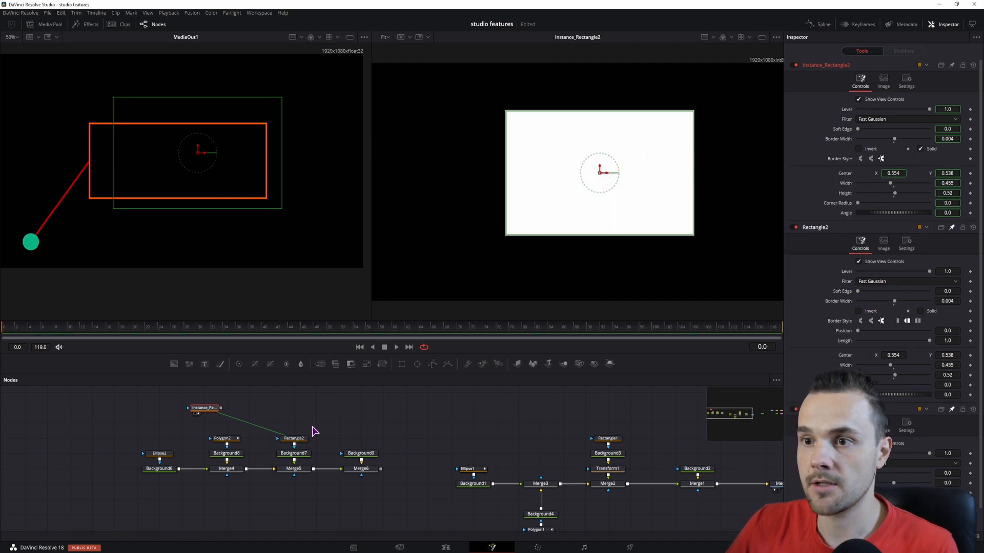
click(294, 438)
key(2)
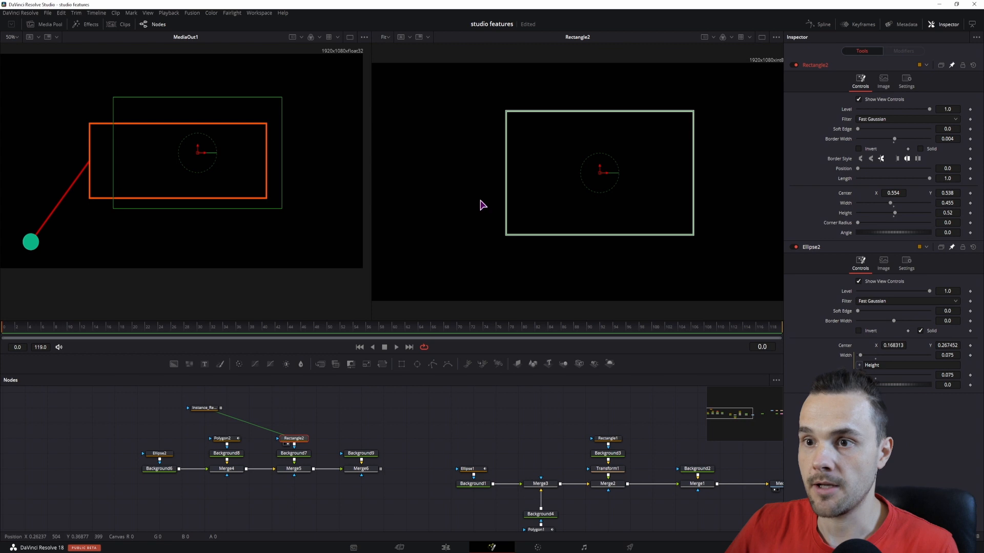
Place the rectangle instance above Rectangle2 and raise Polygon2 and Background8 to make room above Merge4.
drag(203, 408, 300, 438)
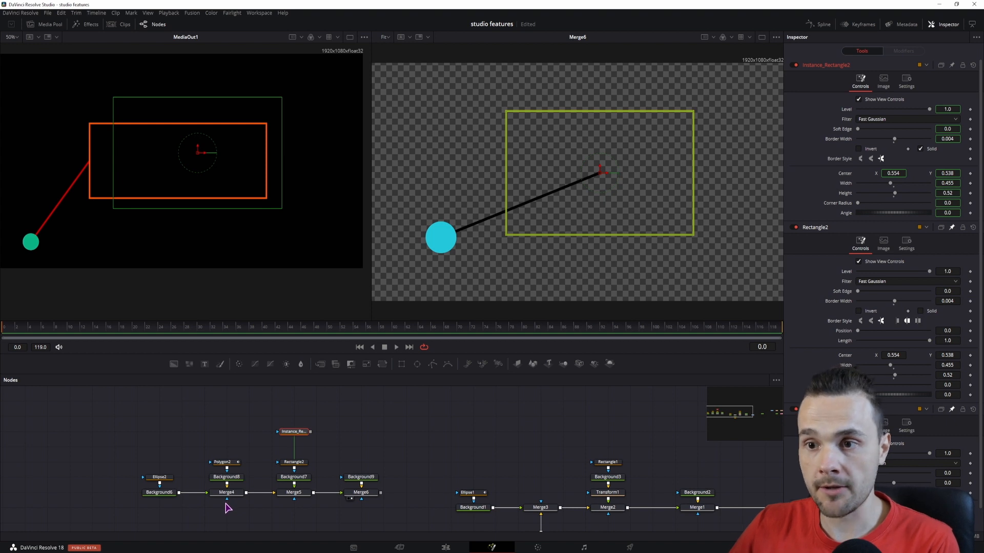
drag(253, 439, 227, 463)
click(347, 407)
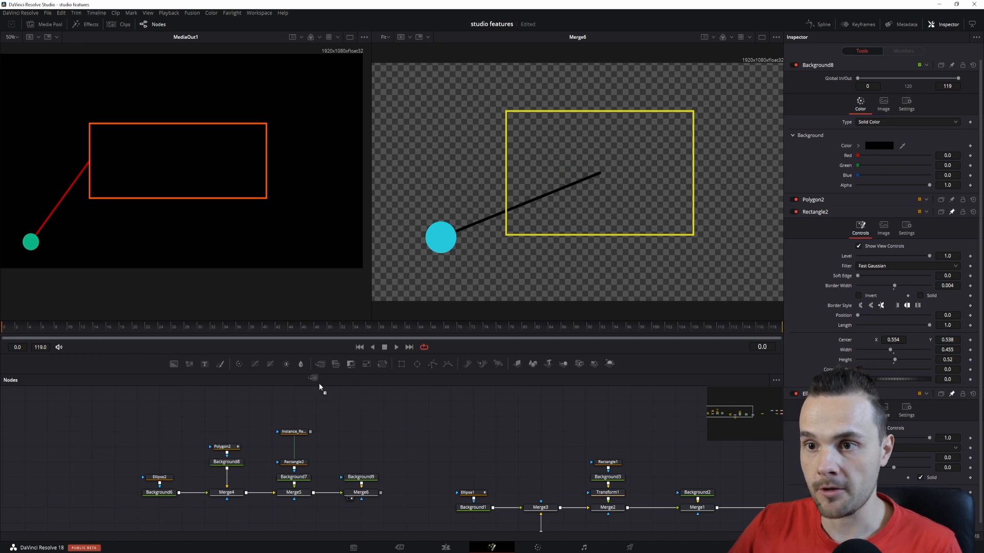
Insert a merge between Background8 and Merge4, feed it a new Background node, and set that background's alpha to 0.
drag(174, 364, 246, 464)
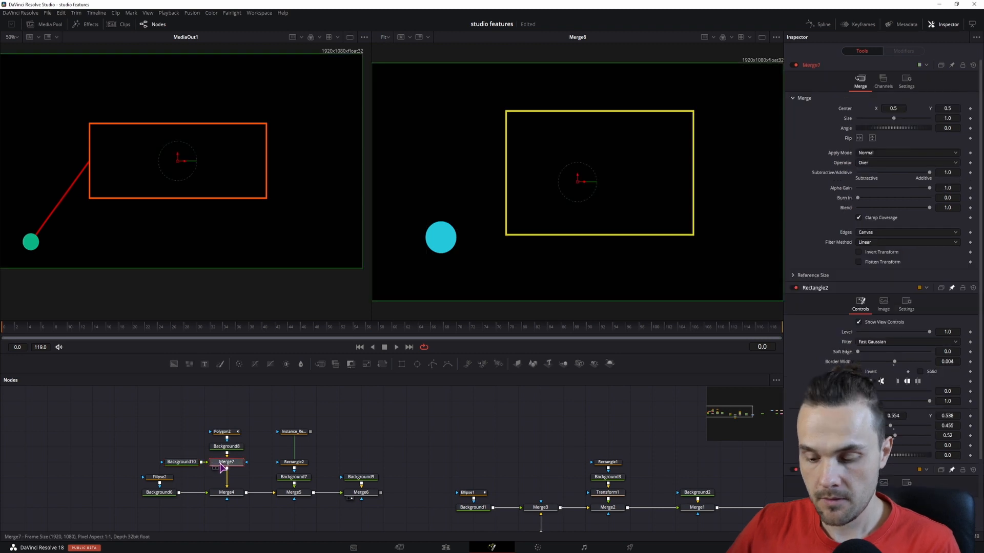
click(183, 463)
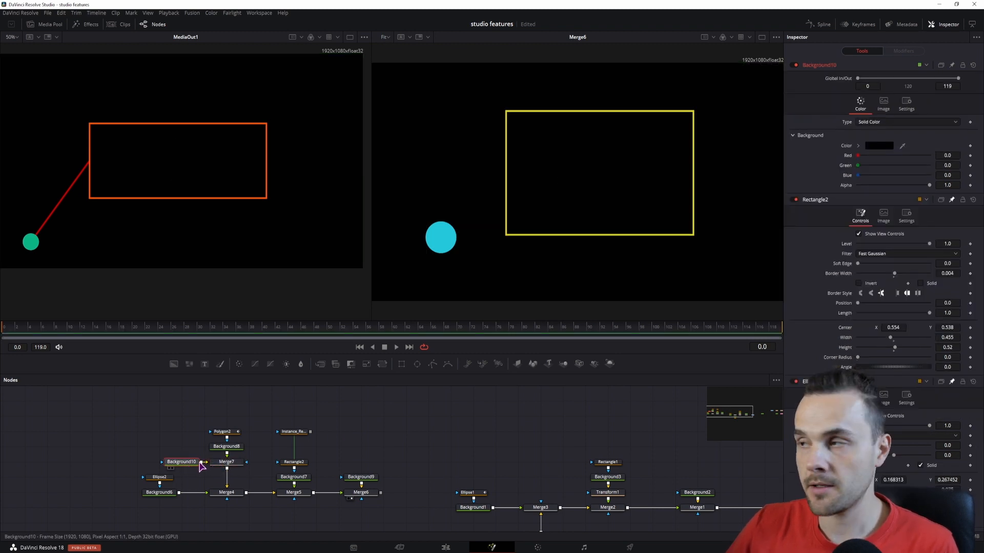
drag(928, 185, 855, 186)
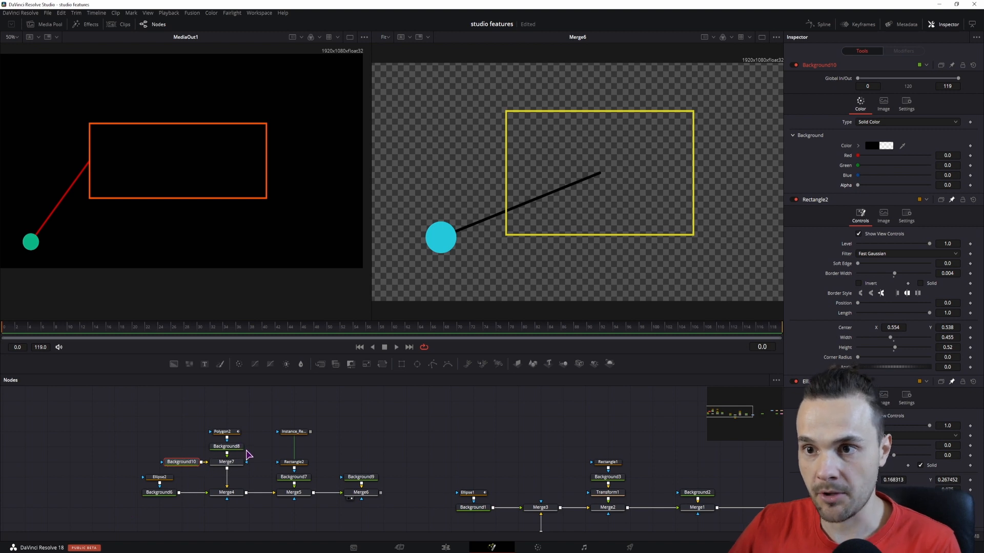
Connect the rectangle instance as the effect mask of the merge below Background8.
drag(244, 424, 214, 452)
mouse_move(227, 447)
mouse_down()
mouse_move(205, 434)
mouse_move(229, 447)
mouse_up()
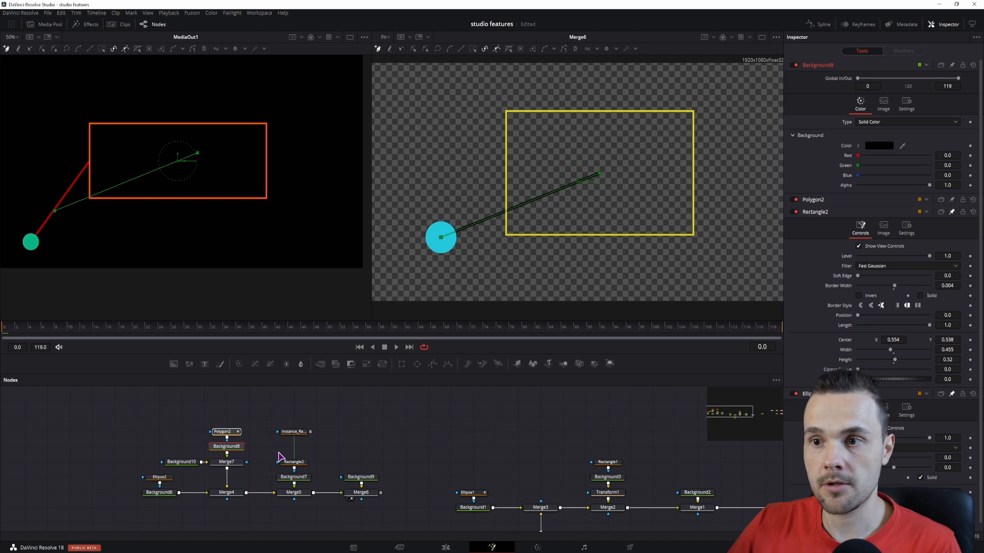
drag(310, 432, 247, 462)
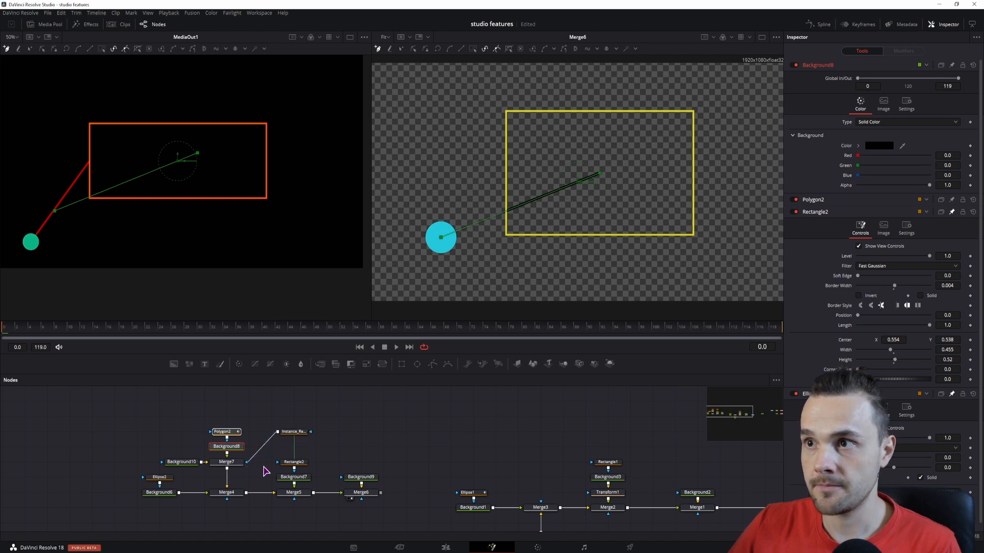
Deinstance the Invert setting of the rectangle instance and turn Invert on to mask the line inside the rectangle.
click(301, 433)
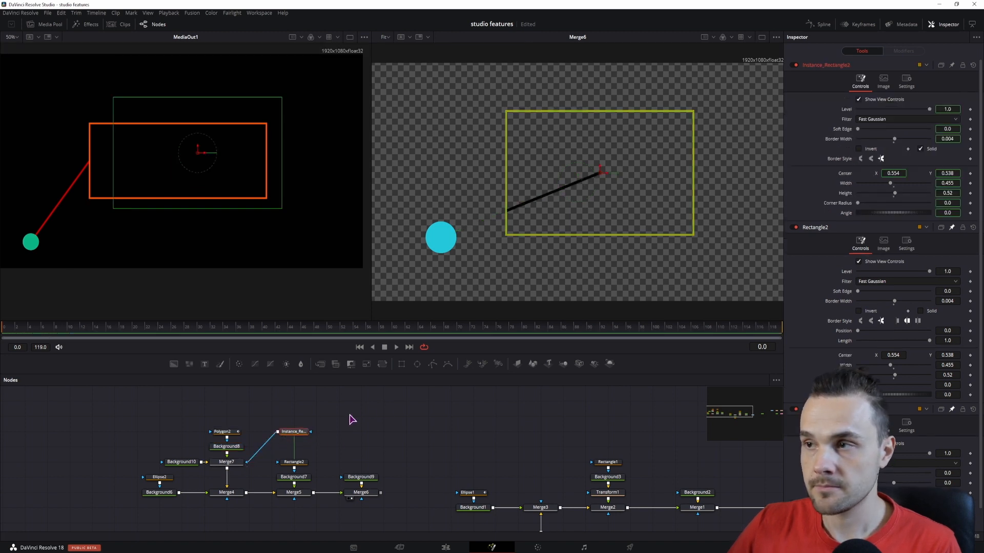
right_click(872, 153)
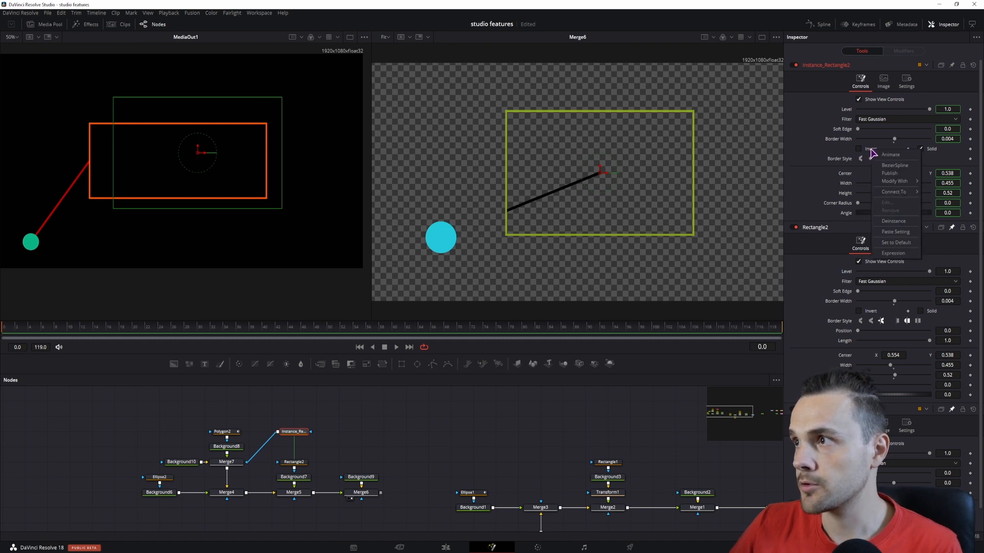
click(892, 222)
click(861, 150)
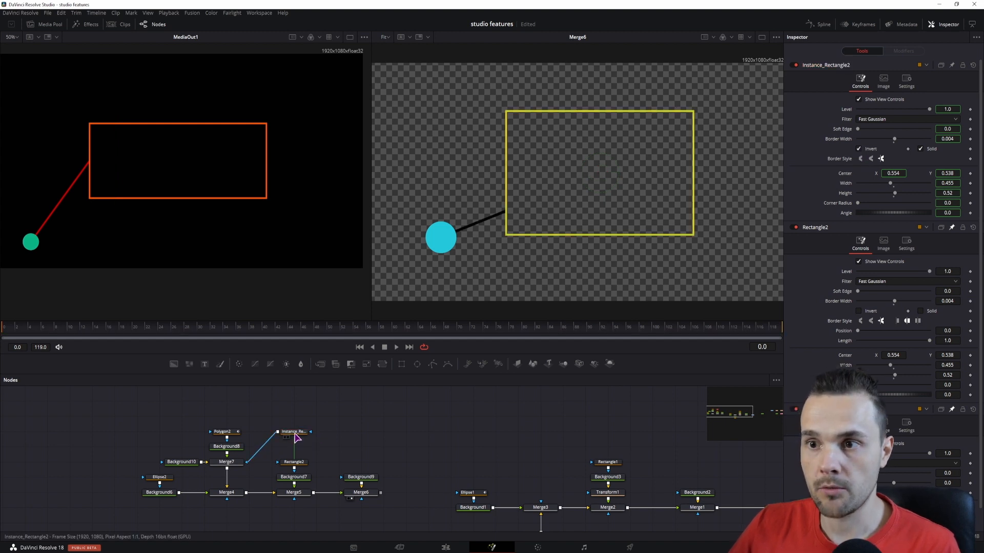
Move Ellipse2's center to about 0.114, 0.352 and reshape Rectangle2 to about 0.509 wide and 0.440 high, centered at about 0.527, 0.521.
click(159, 477)
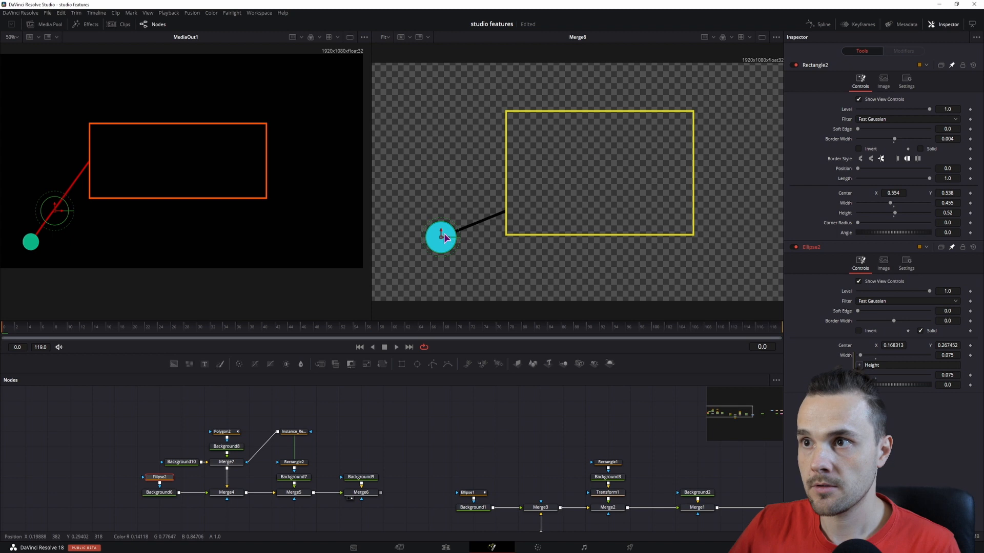
drag(441, 235, 425, 214)
click(293, 463)
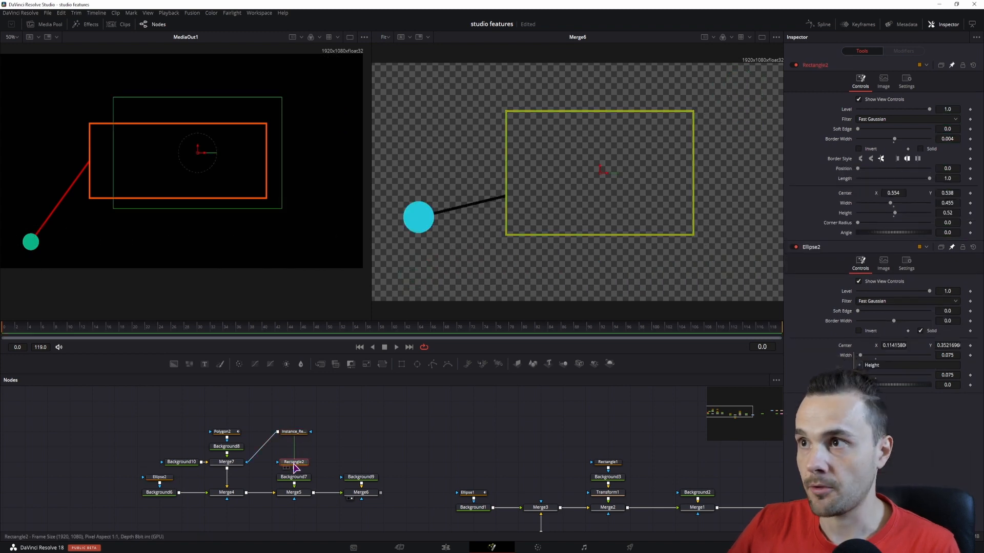
drag(608, 176, 603, 200)
mouse_move(682, 194)
mouse_down()
mouse_move(717, 197)
mouse_move(693, 196)
mouse_up()
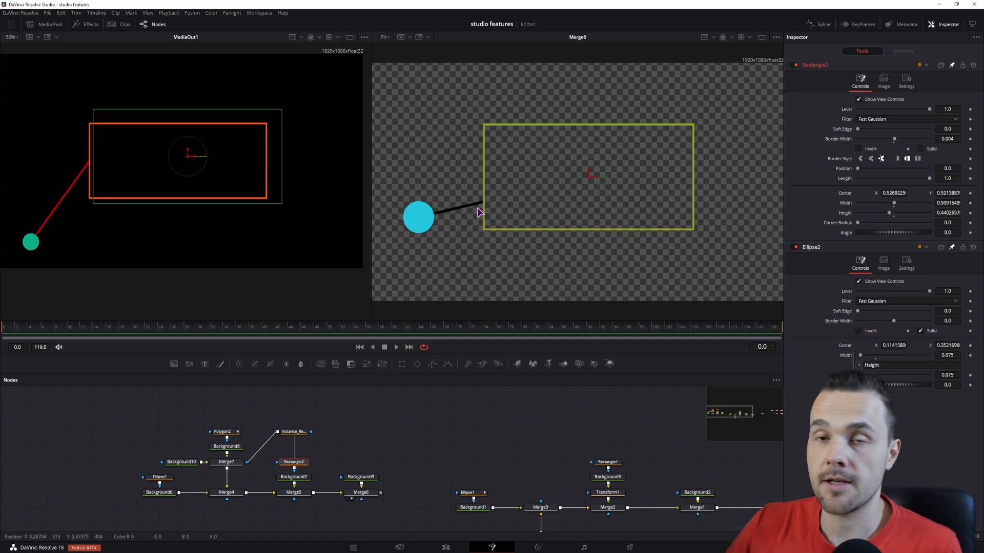
Save the project and move Rectangle2 down to a center Y of about 0.473.
key(ctrl+s)
drag(589, 171, 589, 185)
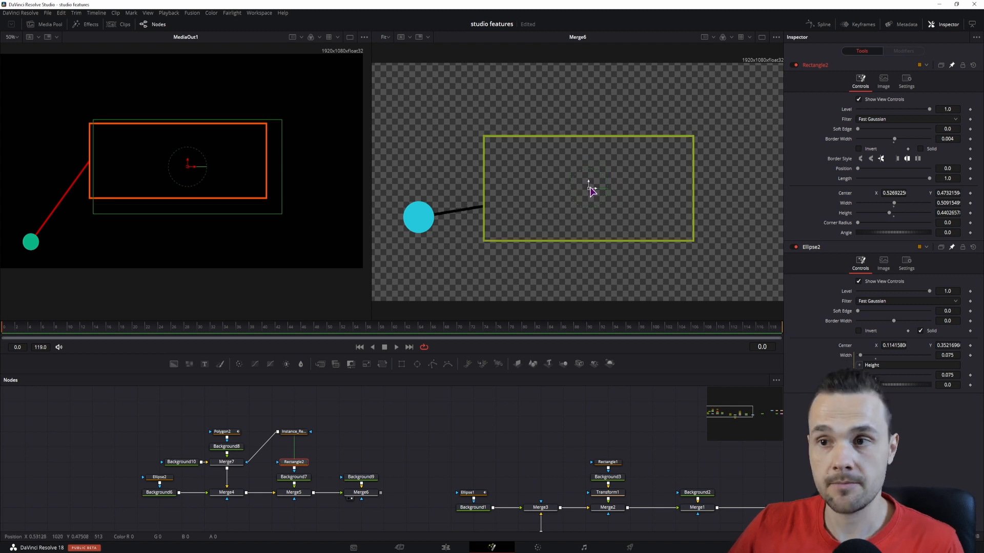
Examine the original call-out's node tree and Polygon1's controls, including its point expressions.
drag(376, 431, 367, 413)
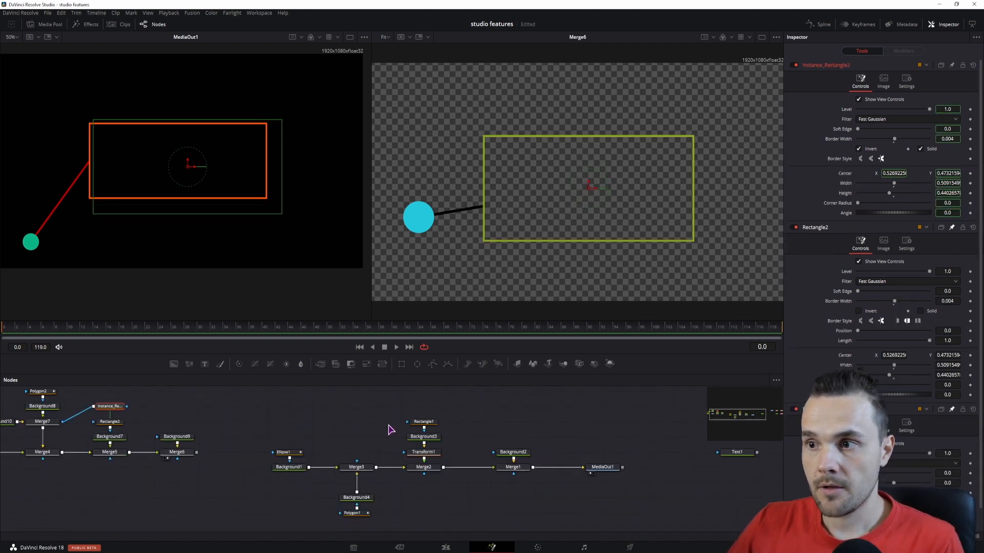
drag(389, 425, 342, 420)
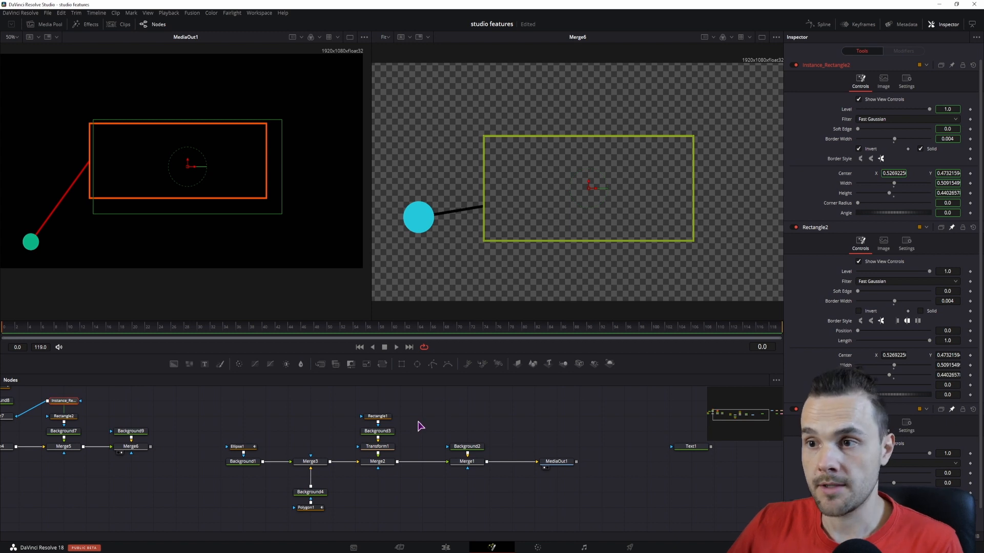
drag(478, 417, 485, 417)
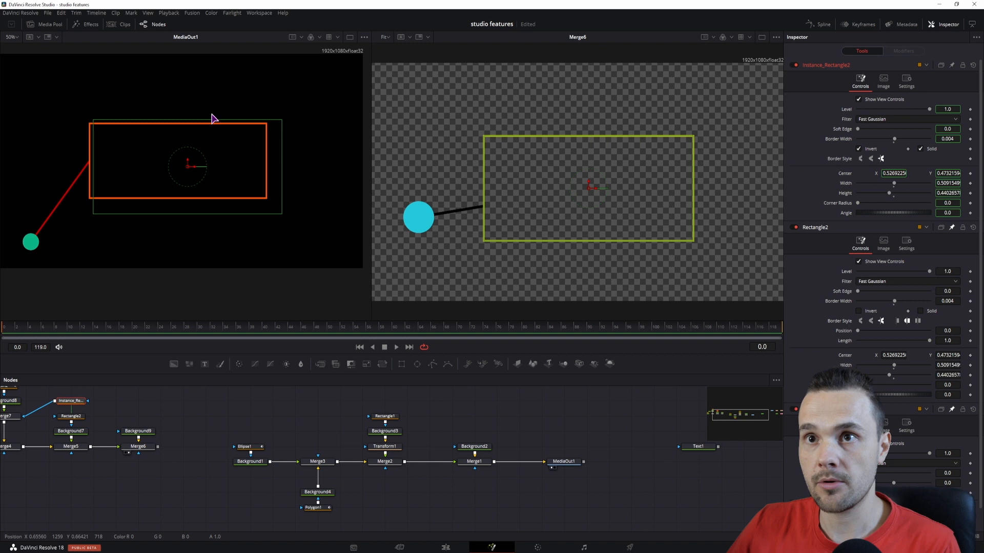
drag(221, 244, 253, 249)
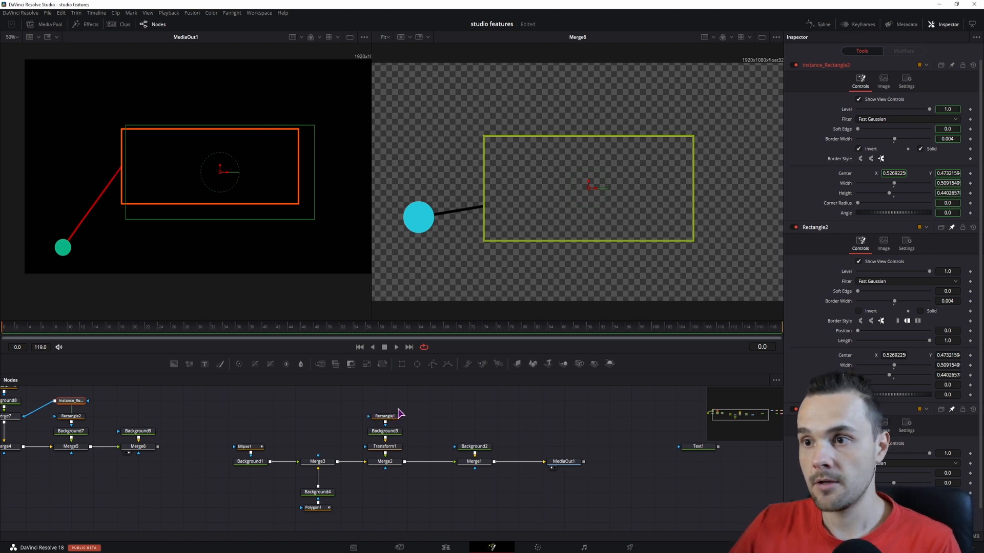
click(384, 446)
click(369, 510)
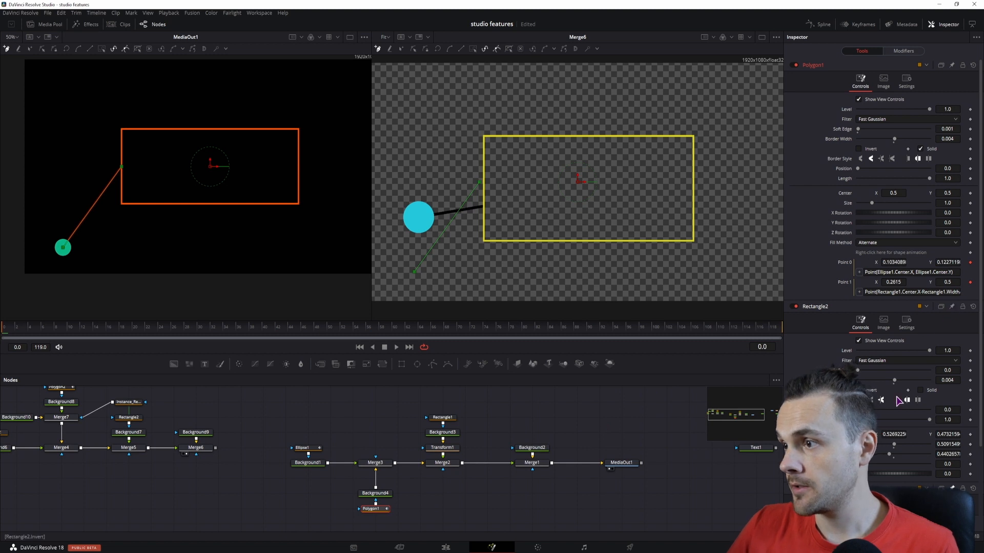
scroll(906, 506, down, 3)
drag(73, 471, 124, 478)
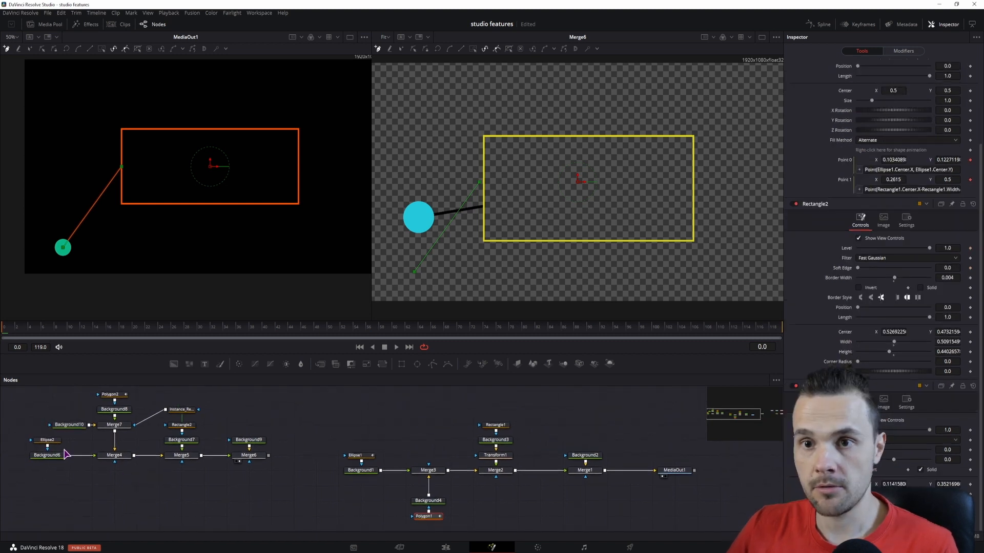
Keep Polygon2's controls pinned and compare its point expressions with Polygon1's, reading Polygon1's Point 1 expression to its end.
click(118, 400)
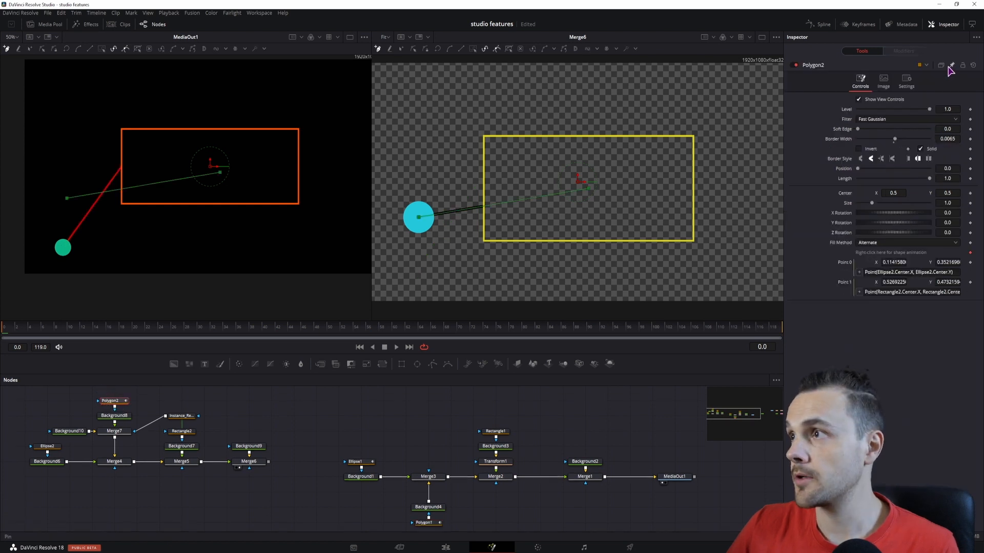
drag(466, 417, 379, 414)
ctrl+click(358, 519)
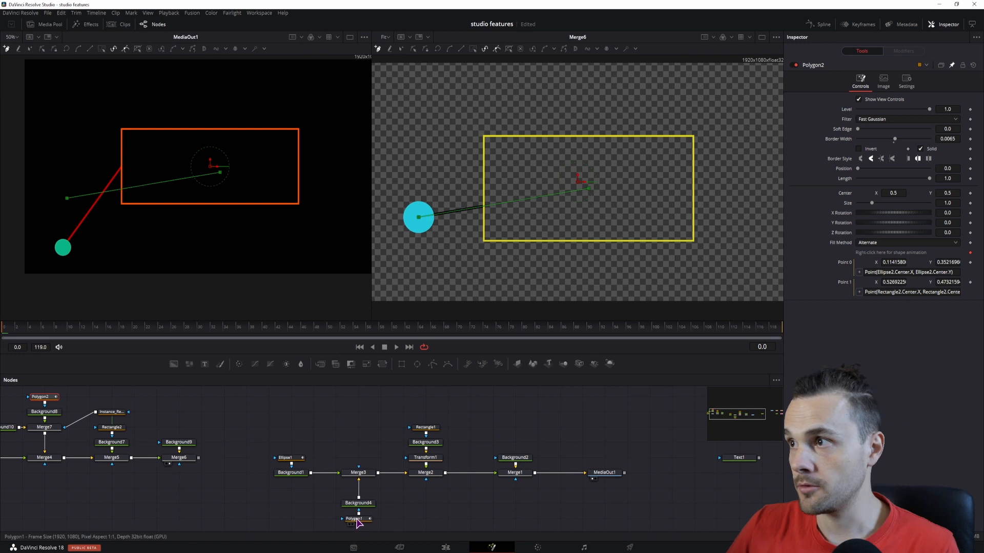
scroll(461, 477, down, 1)
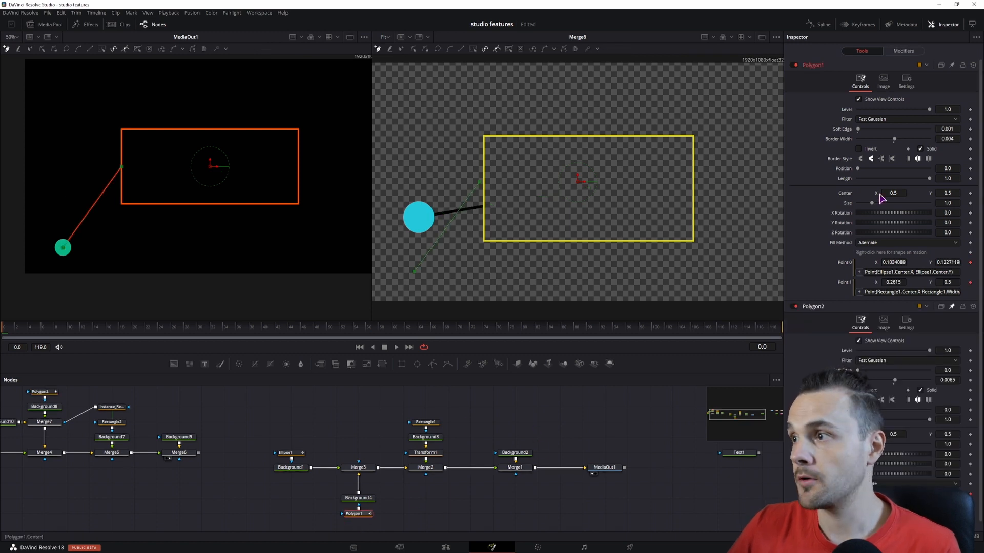
scroll(831, 362, down, 1)
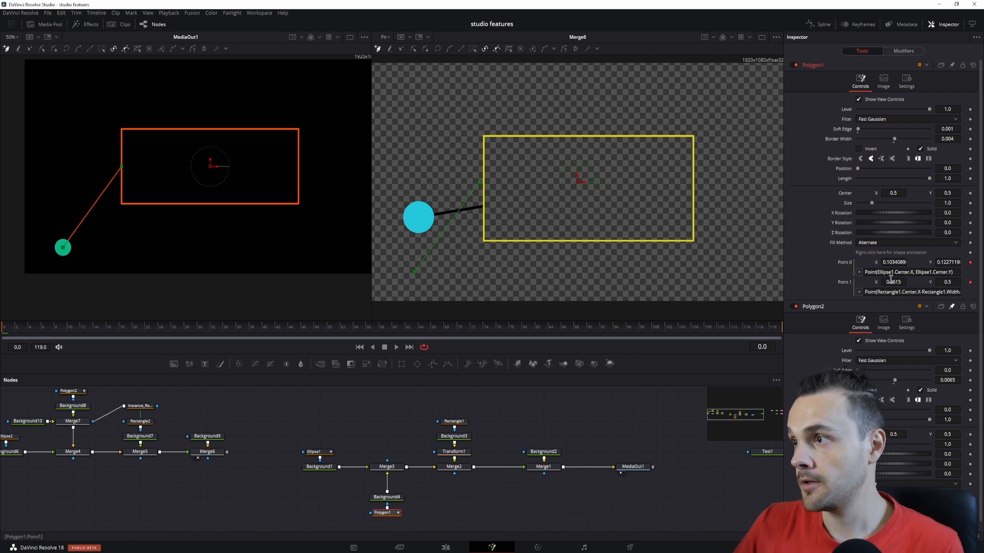
click(943, 293)
key(End)
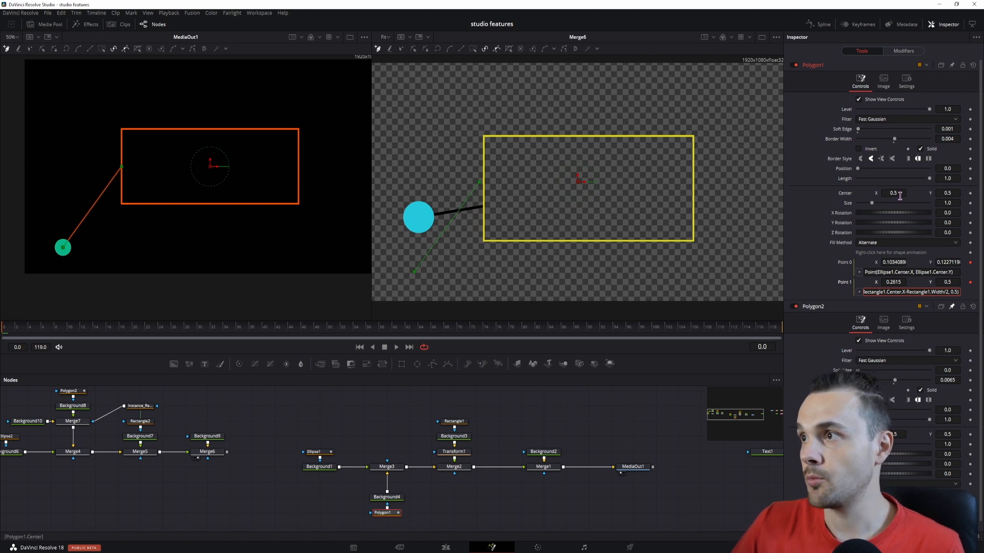
Raise Rectangle1 to a center Y of about 0.577, undo its sideways shift, and view the controls of Transform1.
click(454, 422)
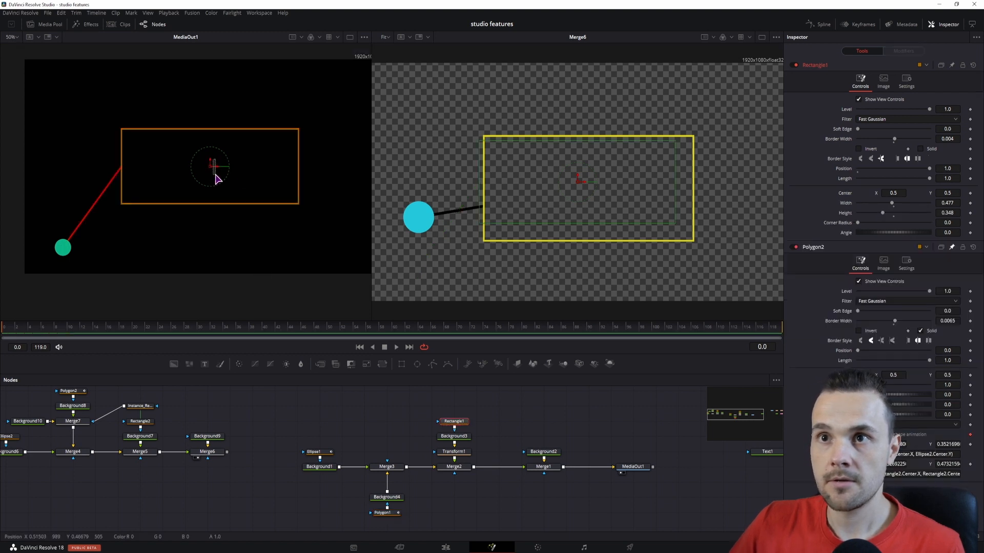
drag(210, 166, 265, 166)
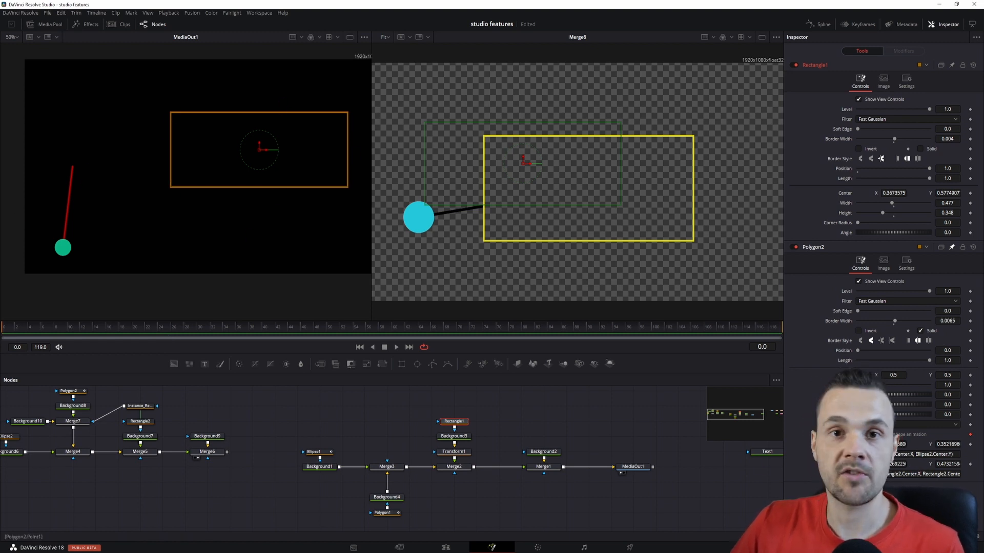
key(ctrl+z)
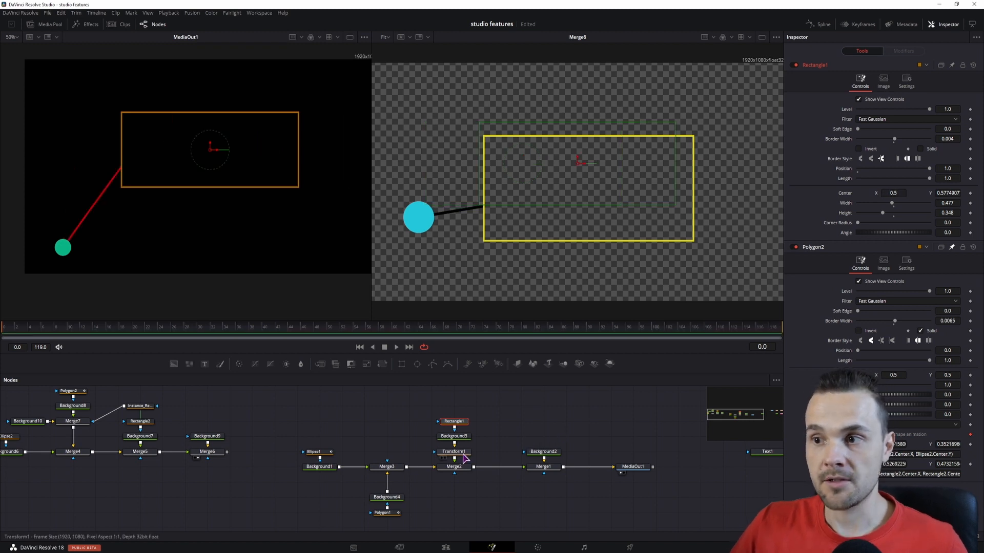
click(458, 453)
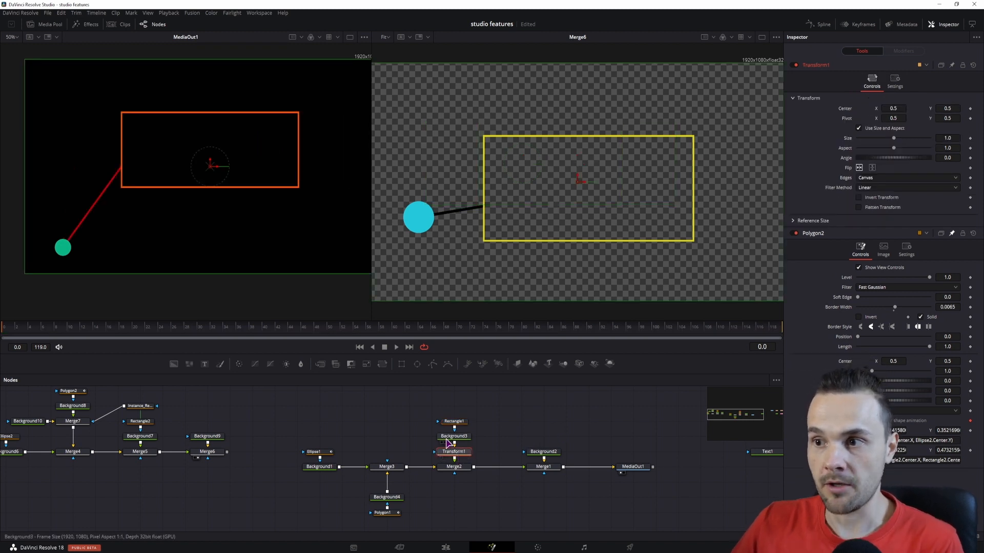
Test Rectangle2's write-on by varying its Position and Length, leaving Length at about 0.412.
click(147, 423)
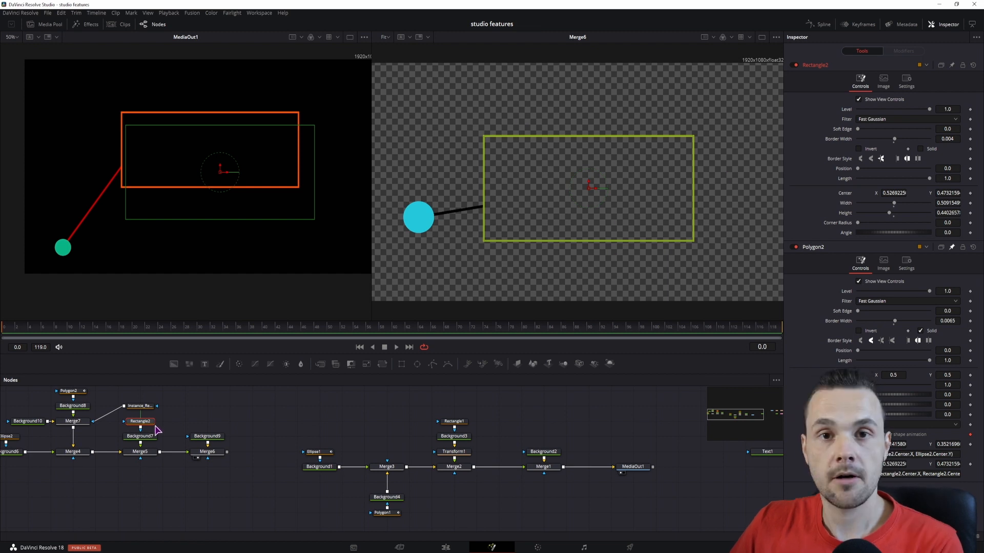
click(609, 415)
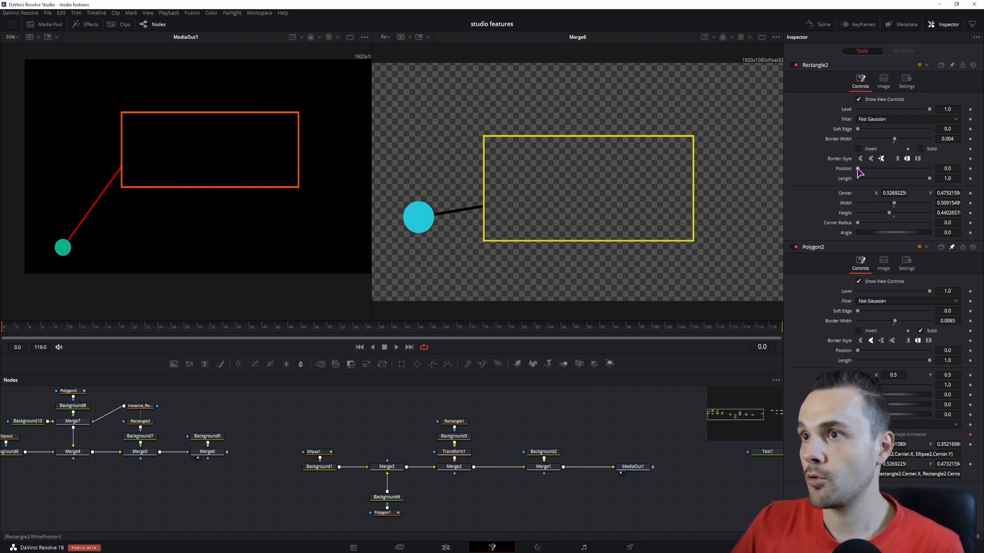
drag(869, 169, 845, 172)
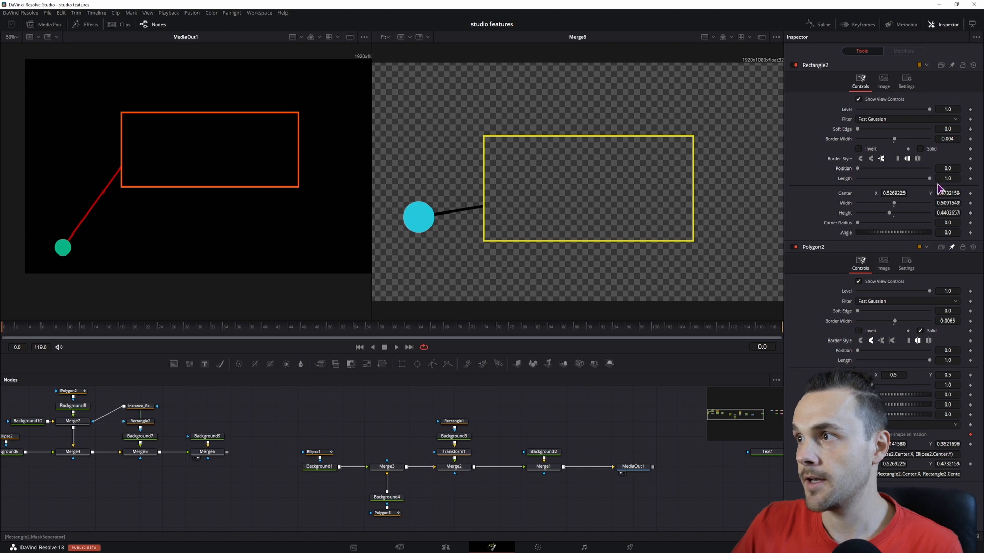
drag(931, 179, 890, 184)
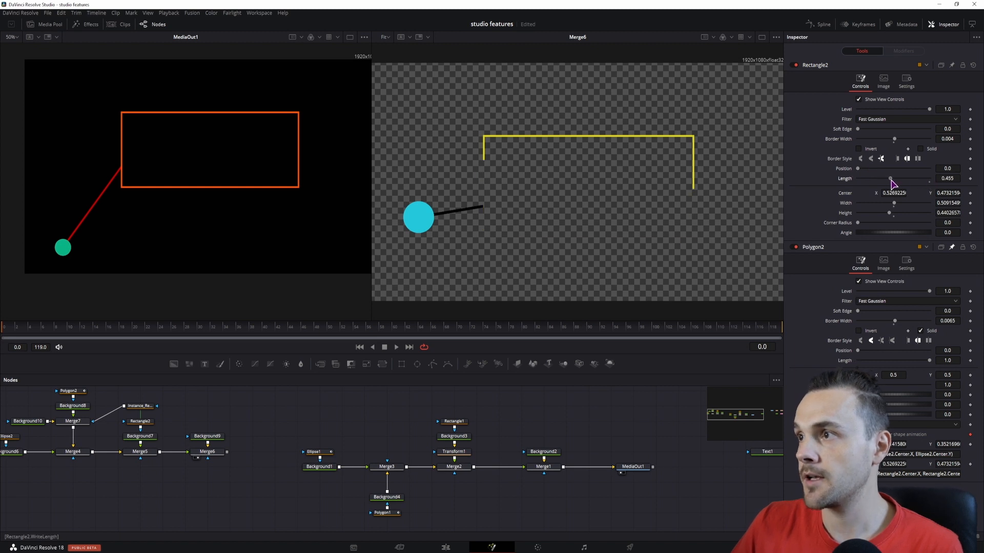
drag(890, 179, 863, 182)
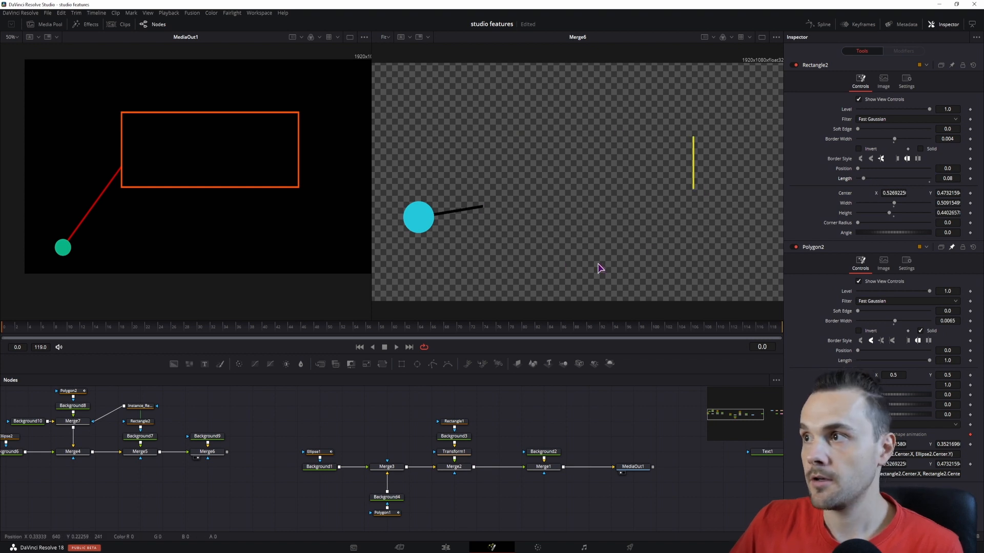
drag(864, 179, 888, 180)
Set Rectangle2's write-on Position to 0.5, then vary it to about 0.529 with a Length of about 0.738.
click(955, 169)
text(0.)
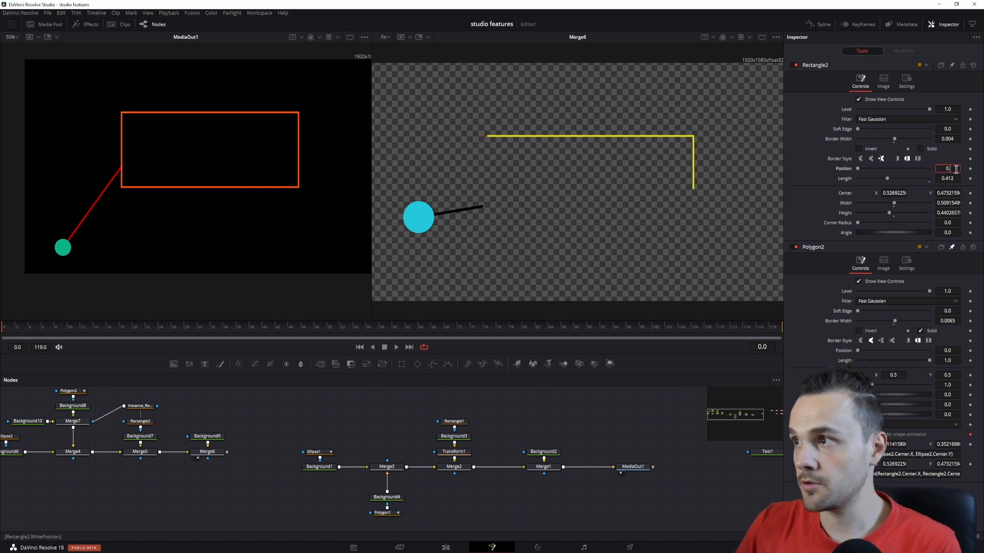
text(5)
key(Tab)
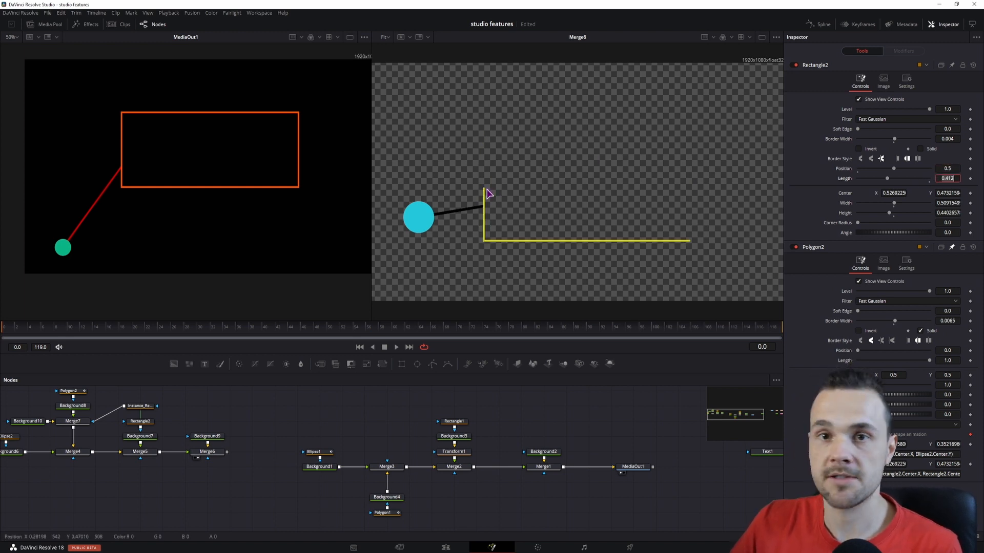
drag(894, 169, 911, 183)
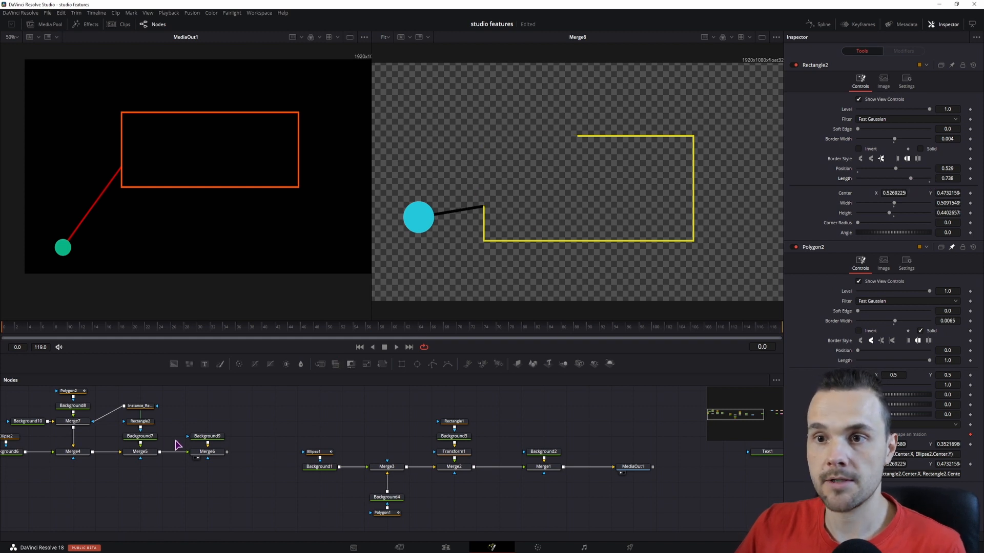
Insert a horizontally flipped Transform between Background7 and Merge5, and set Rectangle2's Position to 0 and Length to about 0.979.
drag(173, 393, 144, 419)
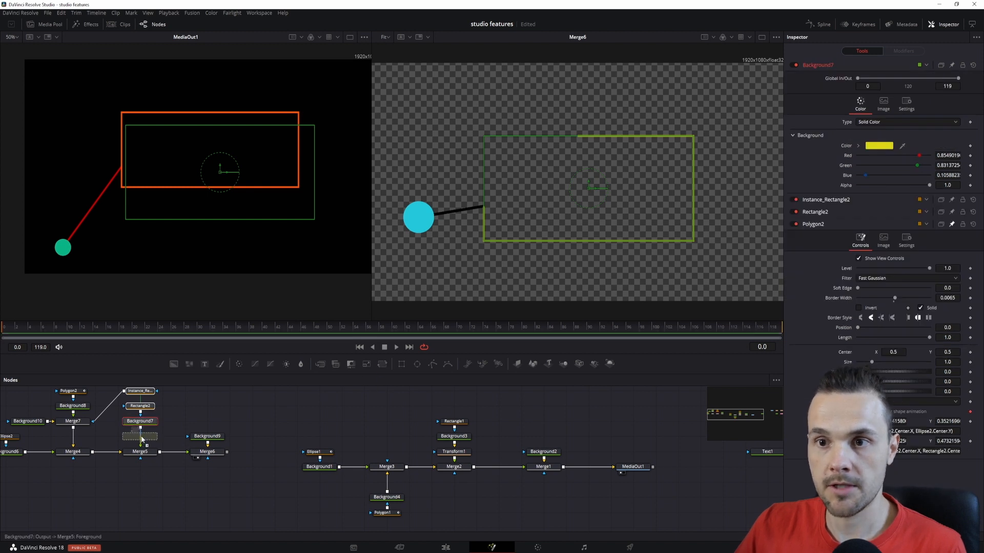
drag(140, 438, 140, 438)
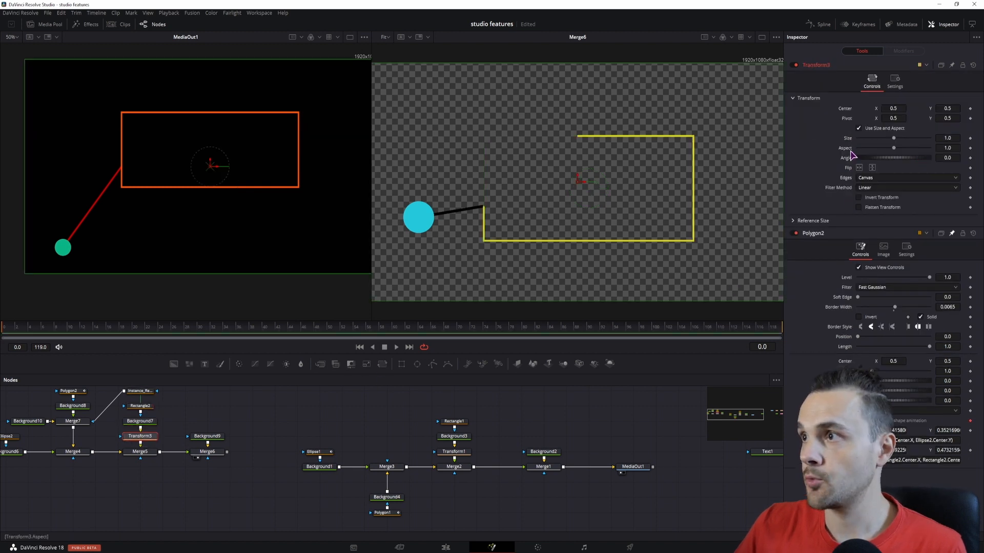
click(859, 168)
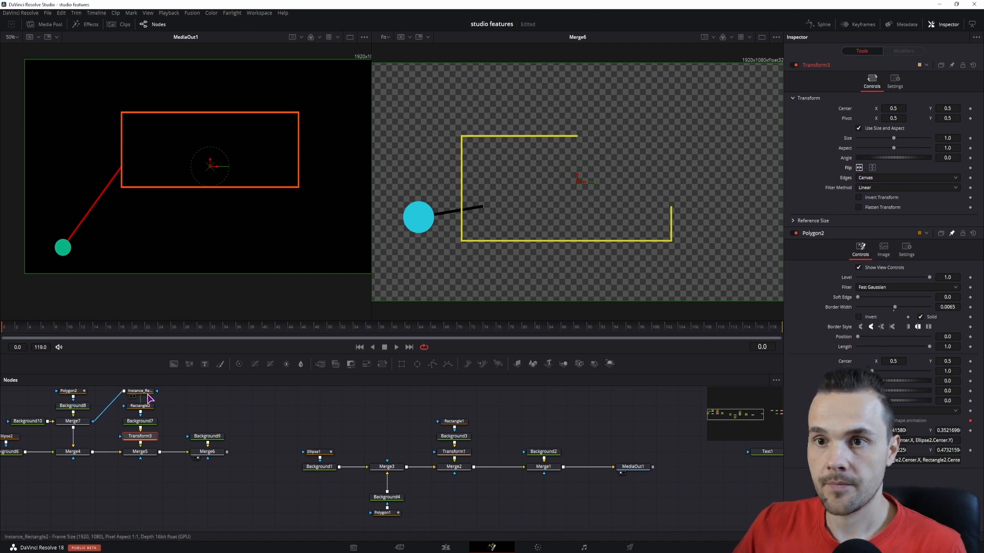
click(141, 406)
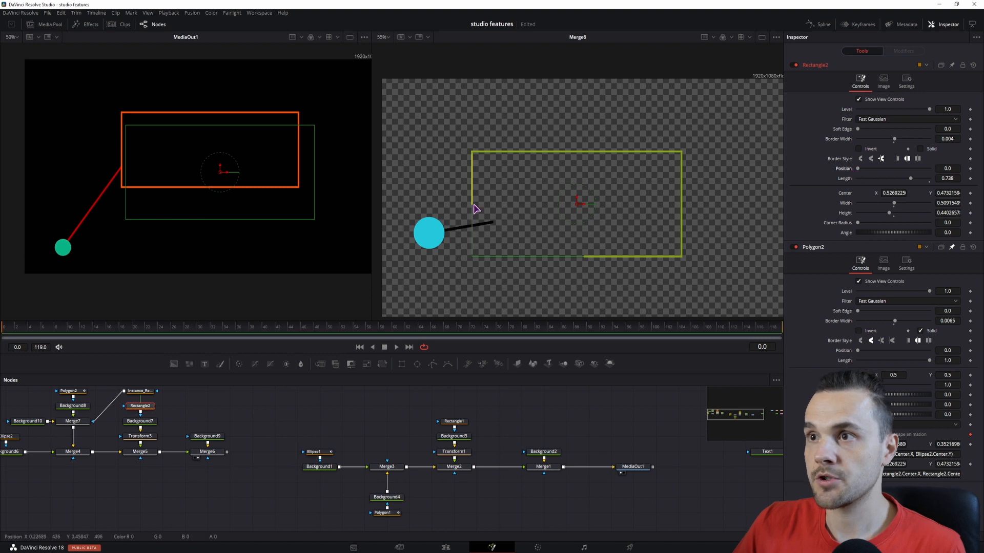
mouse_move(910, 178)
mouse_down()
mouse_move(867, 183)
mouse_move(924, 182)
mouse_up()
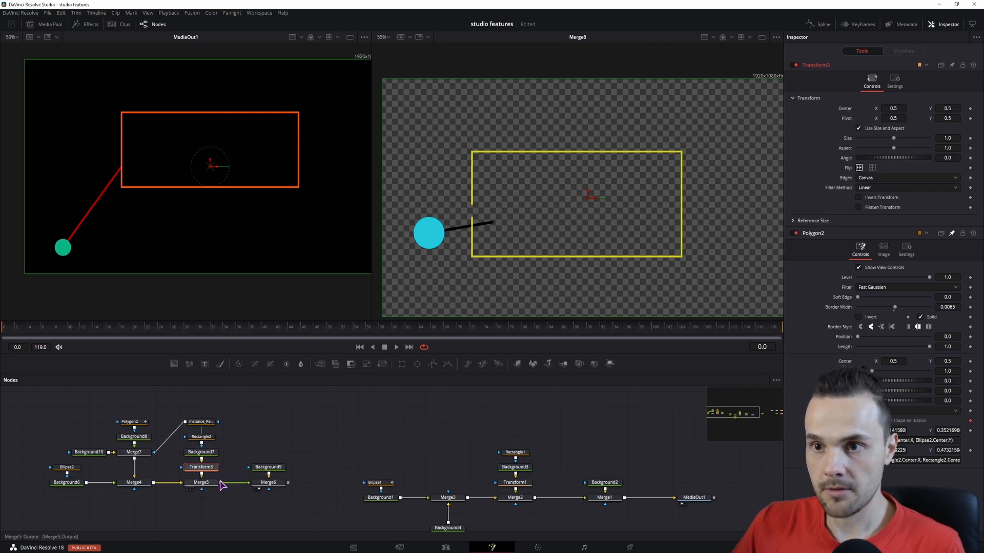
Paste a copy of Transform3 and insert it between the rectangle instance and Merge7's effect mask input.
click(261, 417)
key(ctrl+v)
drag(261, 410, 172, 442)
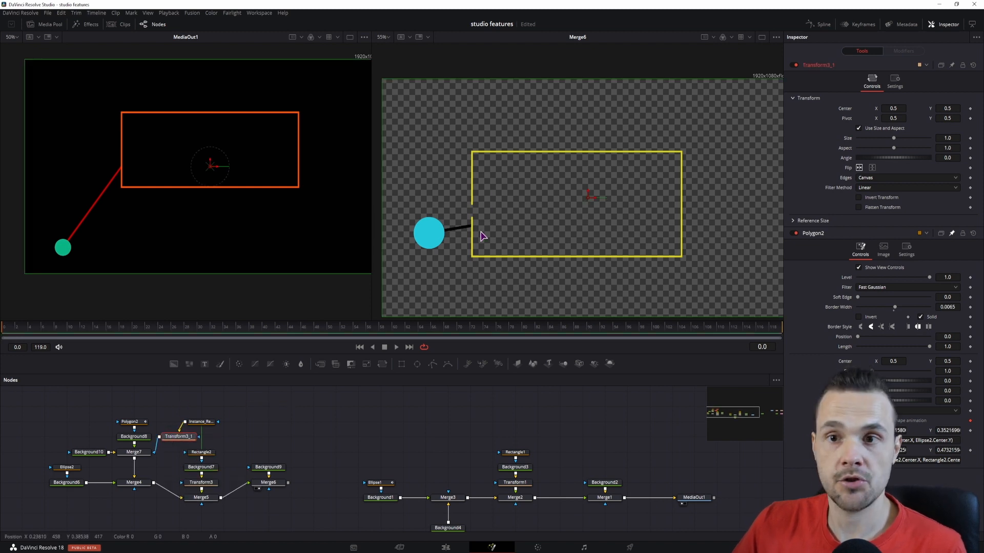
Move Rectangle2's center to about 0.449, 0.496 and deselect it.
click(195, 452)
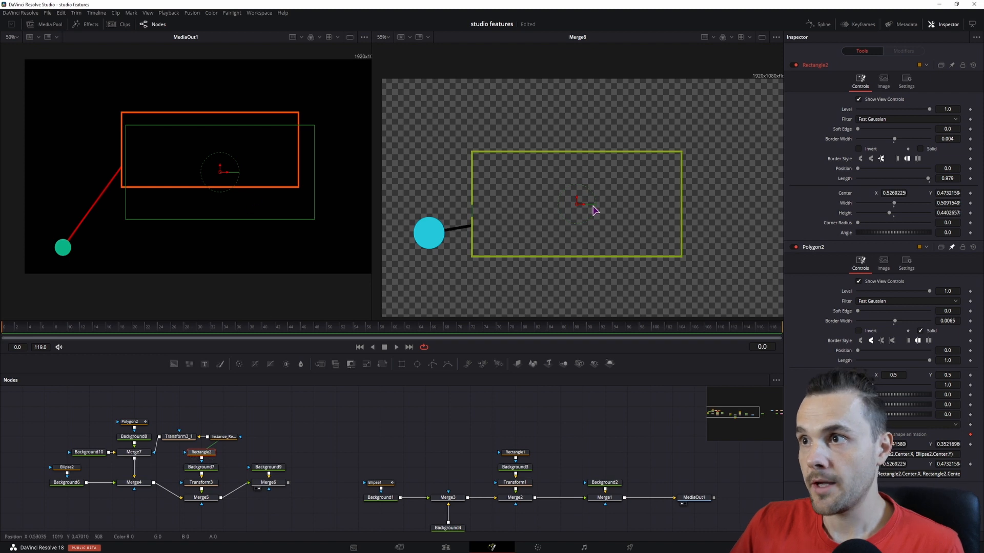
drag(581, 205, 604, 199)
click(520, 235)
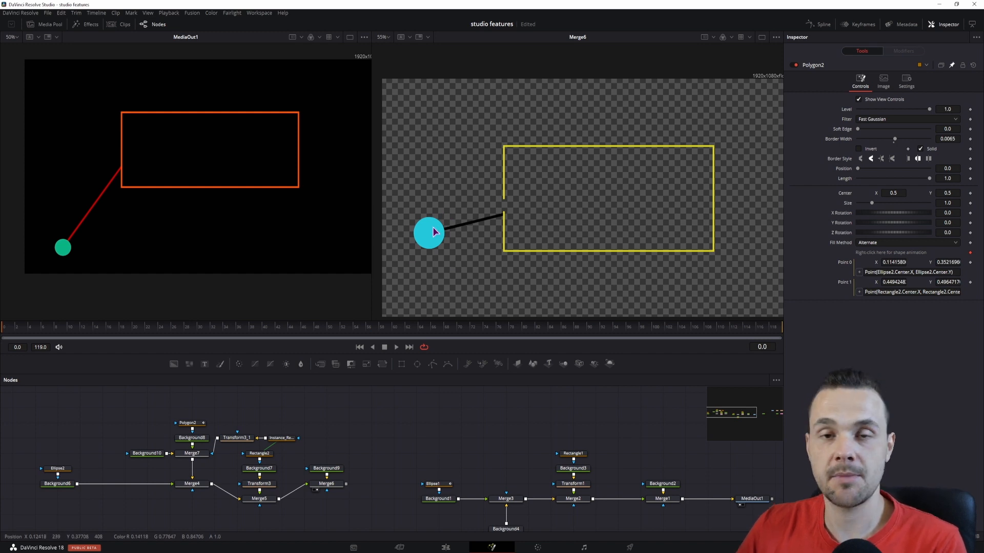
Add an unconnected Transform node just below the link between Background6 and Merge4.
drag(82, 449, 43, 503)
click(36, 451)
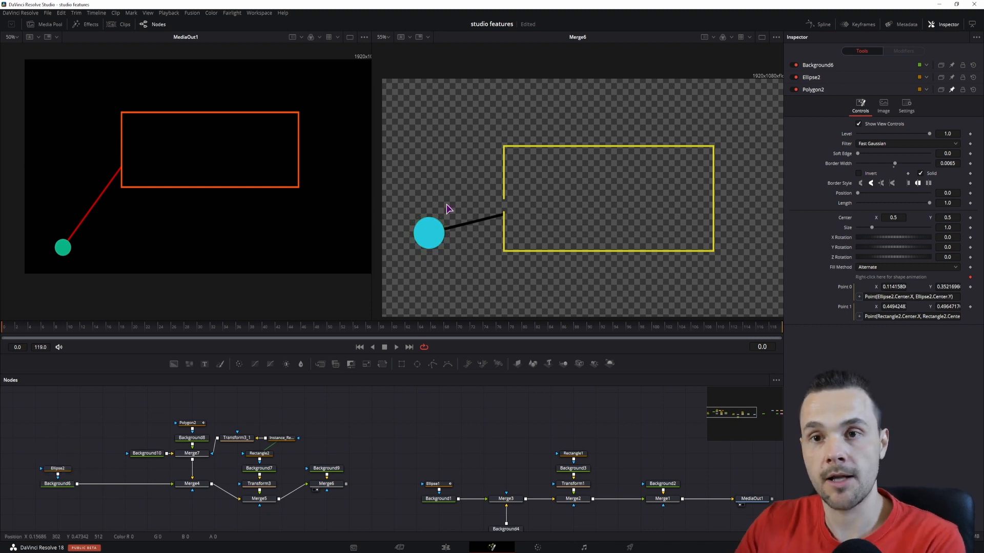
drag(382, 364, 101, 506)
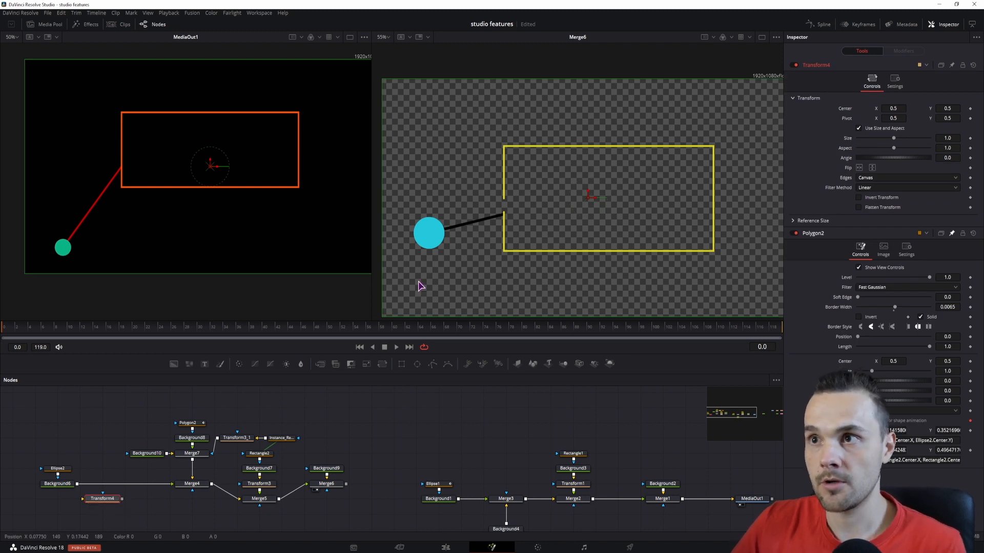
click(429, 233)
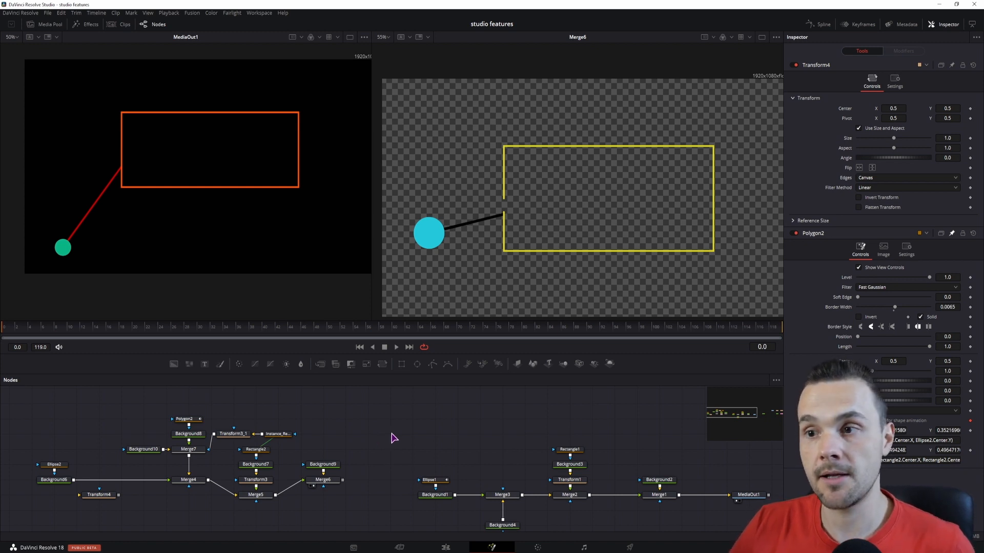
View MediaIn1, Resize1 and Transform2 in turn in the first viewer to examine the car image's size and rotation.
scroll(464, 437, right, 10)
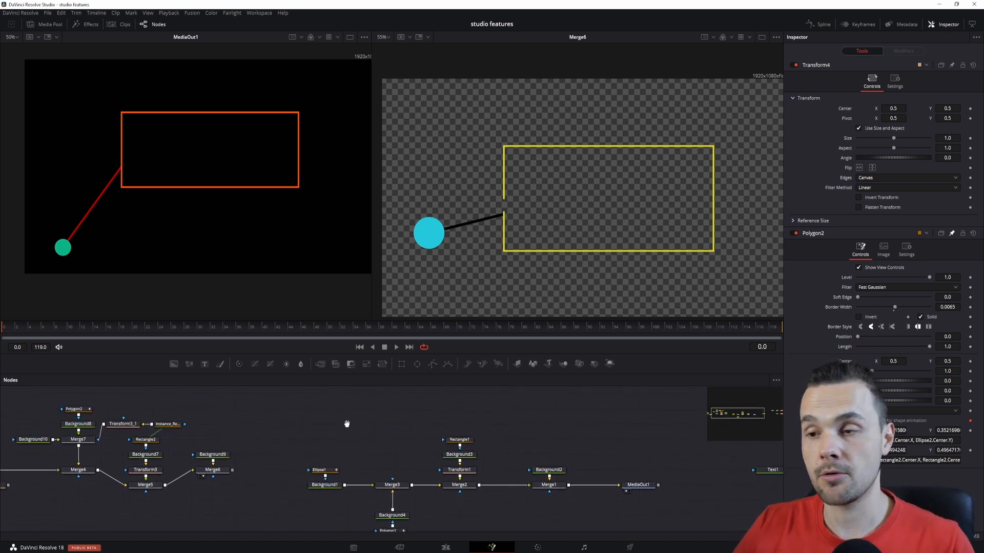
scroll(346, 420, right, 10)
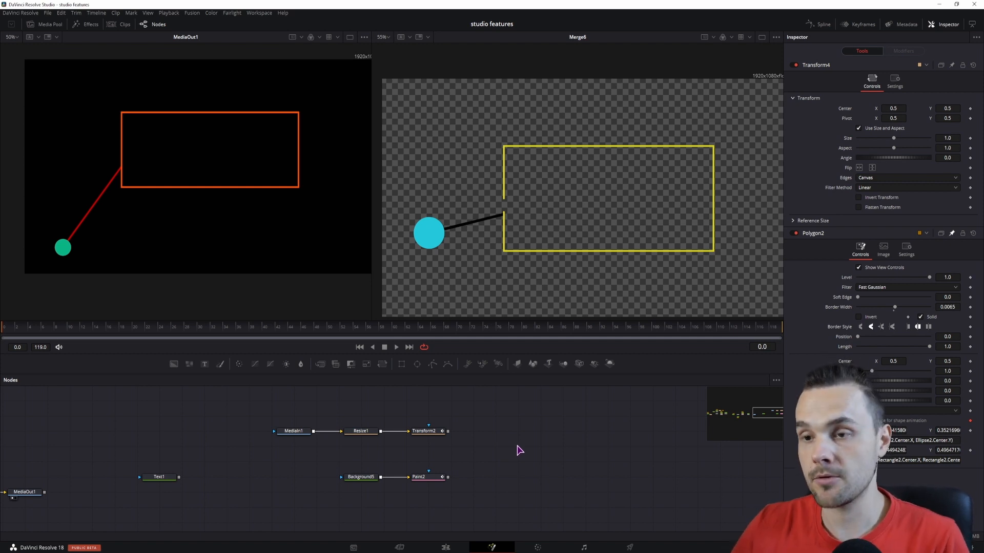
click(293, 431)
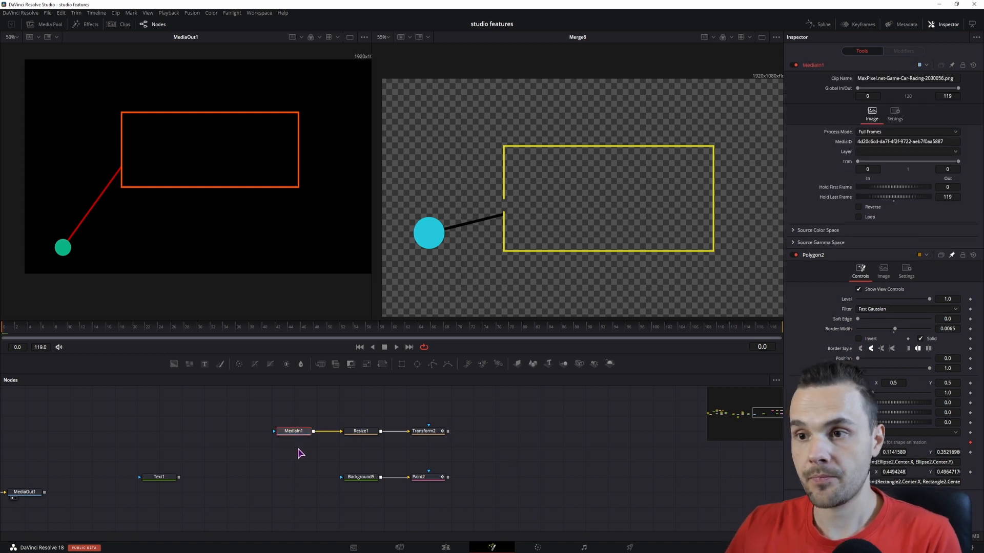
key(1)
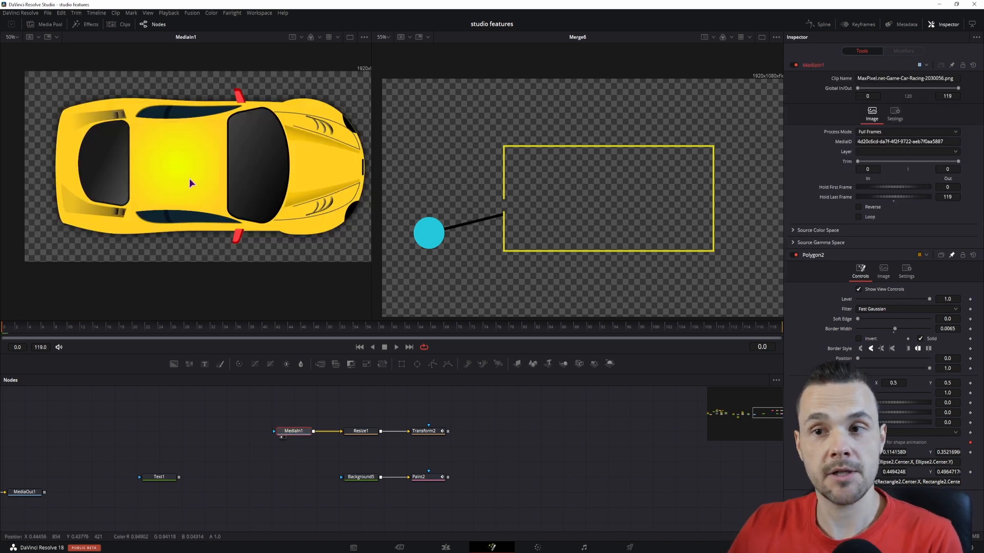
click(361, 431)
key(1)
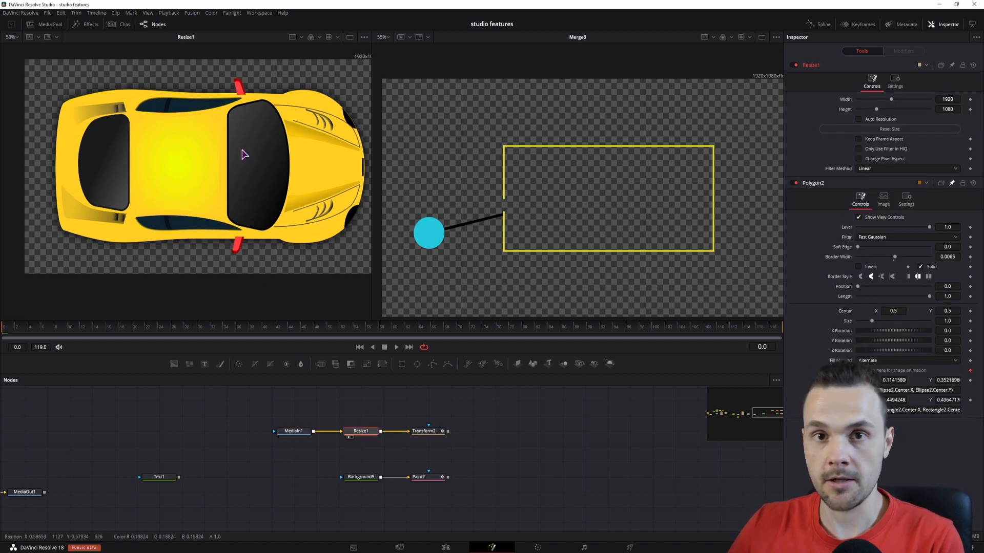
drag(356, 60, 304, 70)
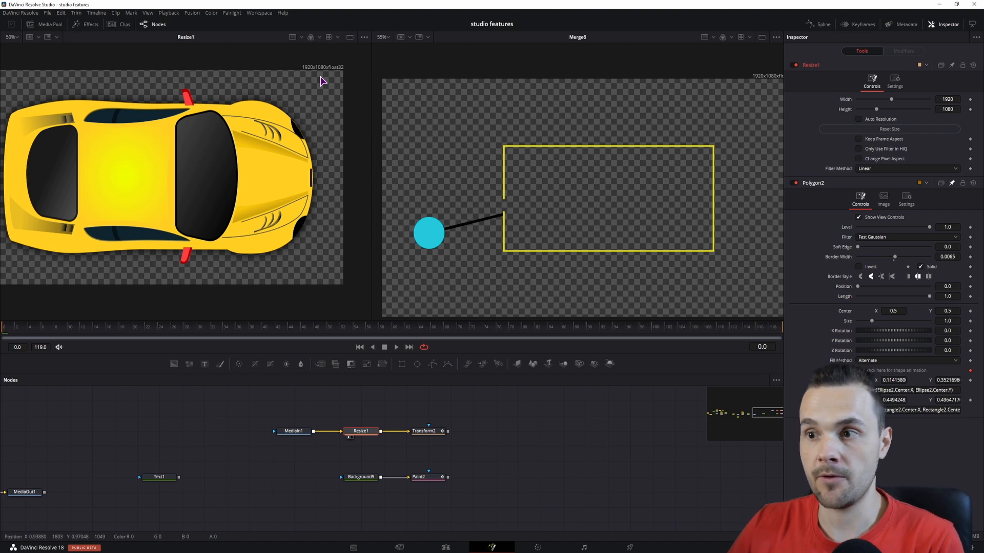
click(433, 432)
key(1)
drag(149, 210, 206, 213)
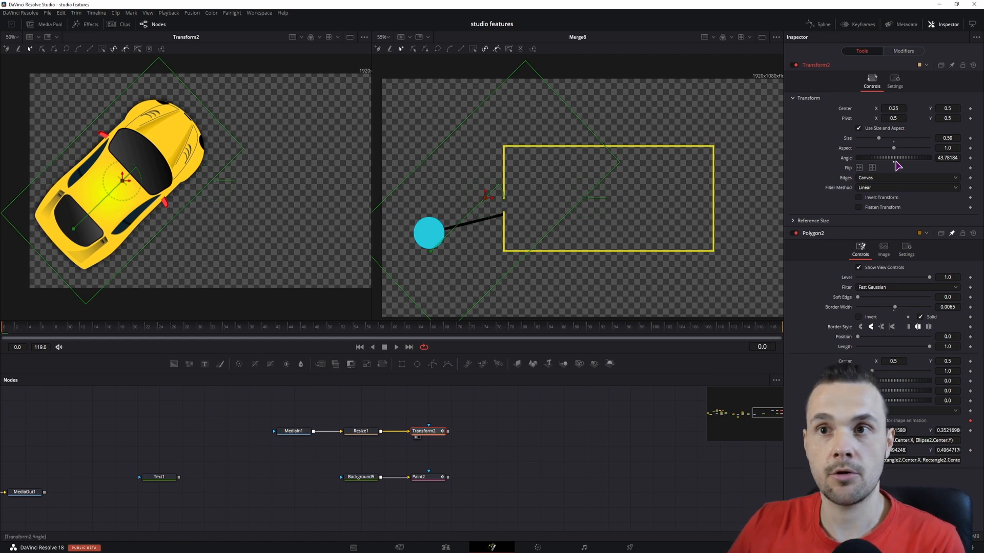
Show MediaOut1 in the second viewer and move Ellipse1's center straight up to about 0.103, 0.879.
drag(173, 449, 188, 450)
scroll(253, 449, down, 4)
drag(253, 449, 443, 445)
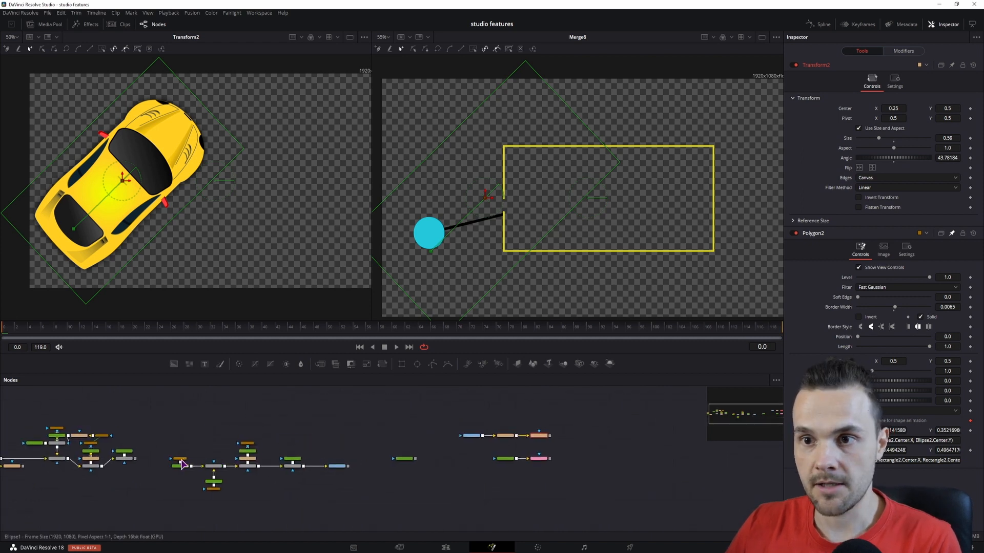
click(337, 467)
key(2)
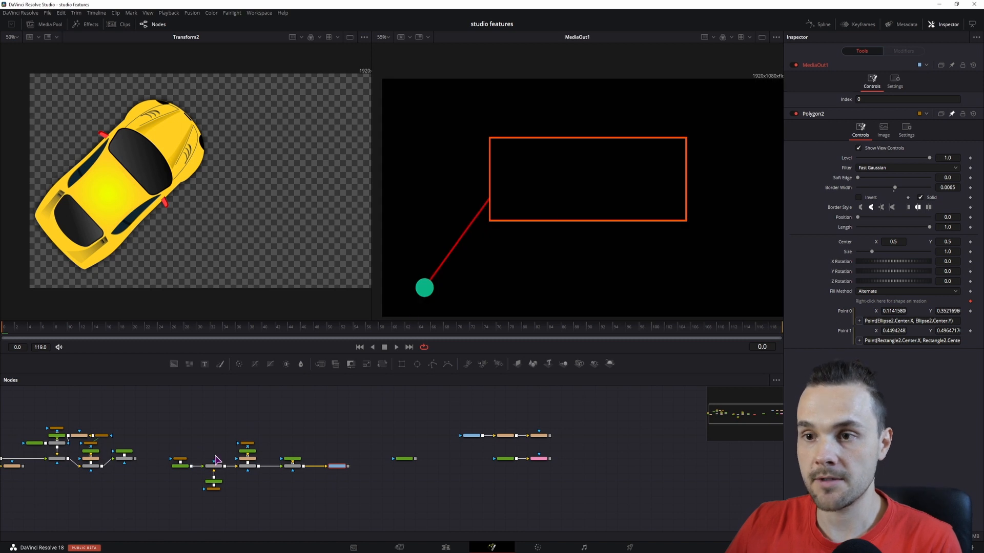
click(182, 461)
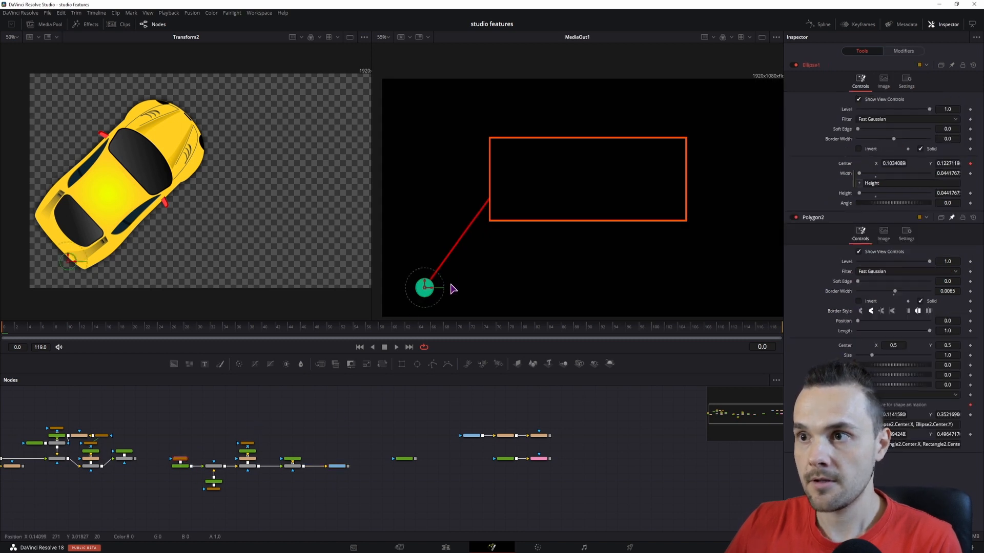
drag(425, 287, 425, 107)
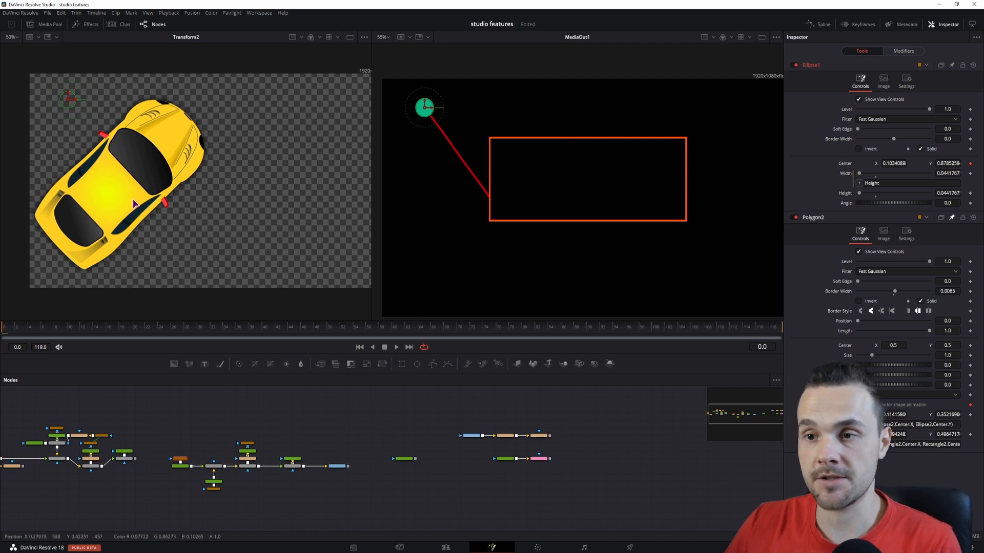
Show Paint2 in the first viewer and move Ellipse1 down and back up to about 0.103, 0.533 to test the stroke.
drag(348, 427, 305, 423)
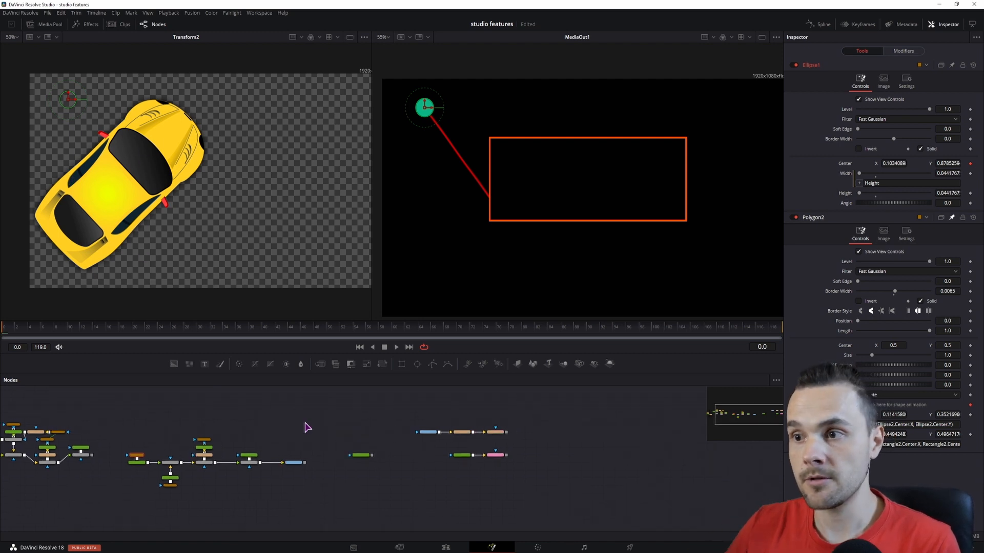
click(496, 456)
key(1)
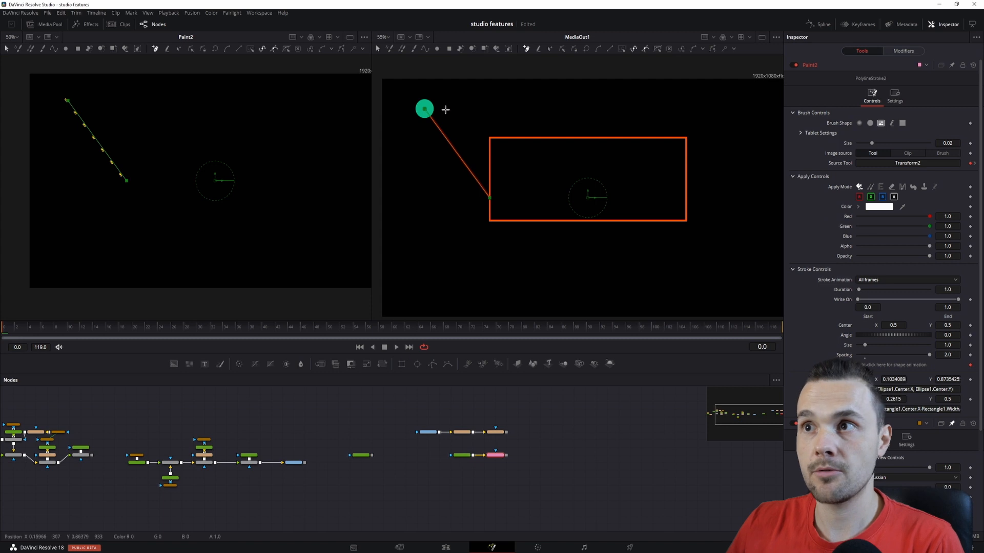
click(137, 456)
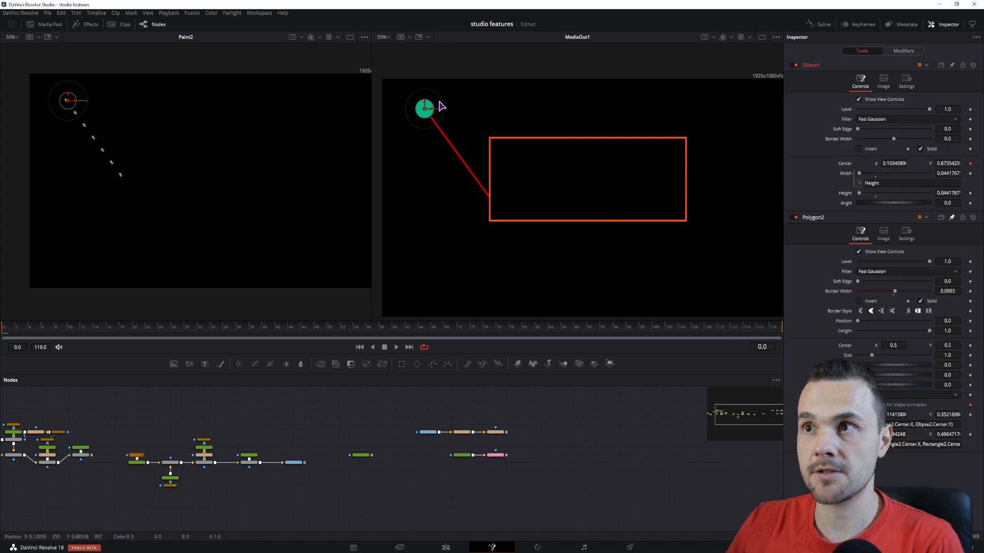
drag(424, 108, 425, 296)
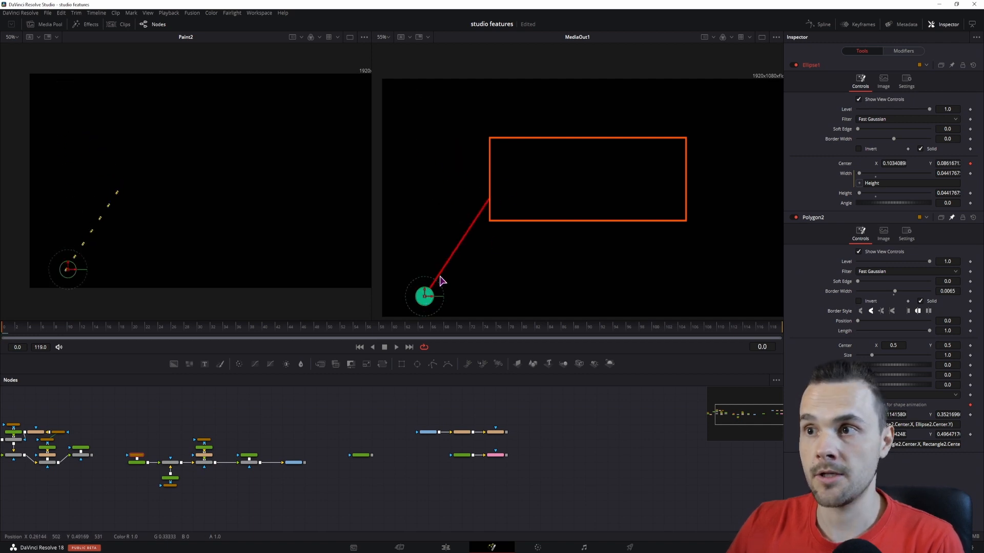
drag(424, 296, 421, 214)
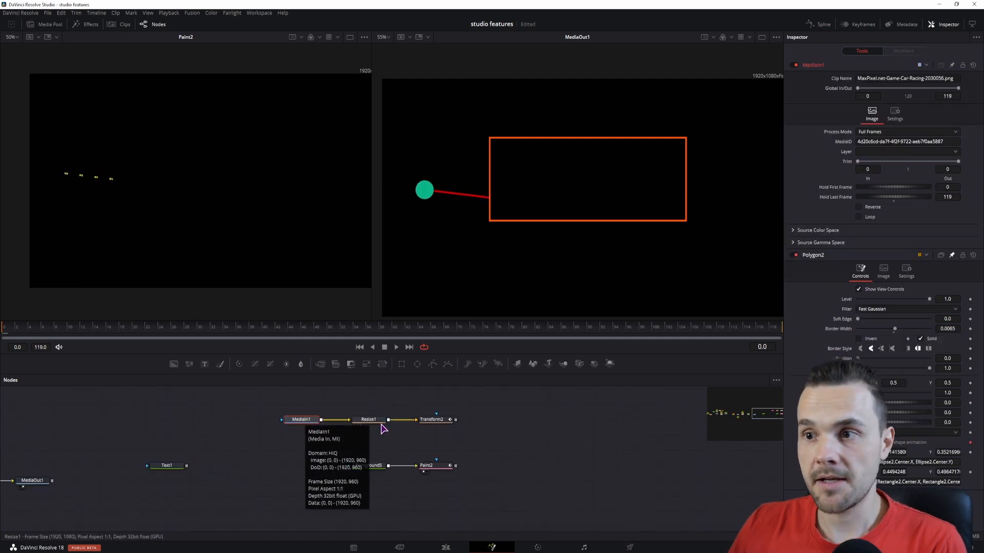
Set the Source Tool of Paint2's image brush to MediaIn1.
click(370, 422)
click(371, 466)
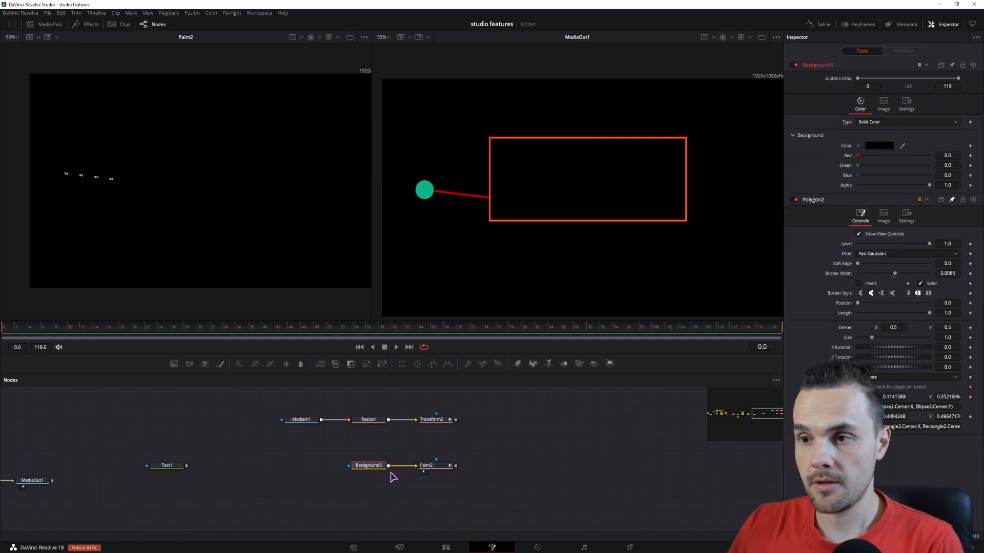
click(441, 467)
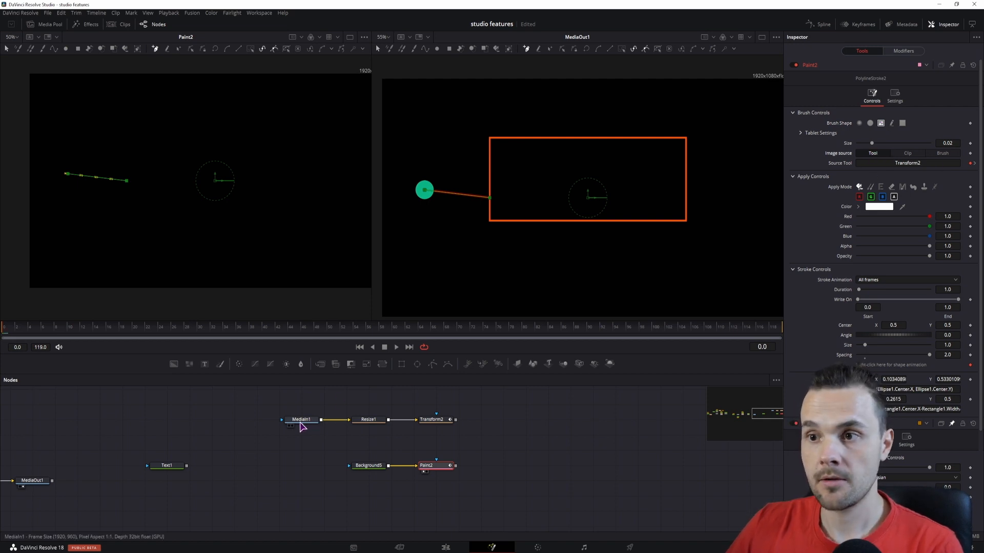
mouse_move(303, 423)
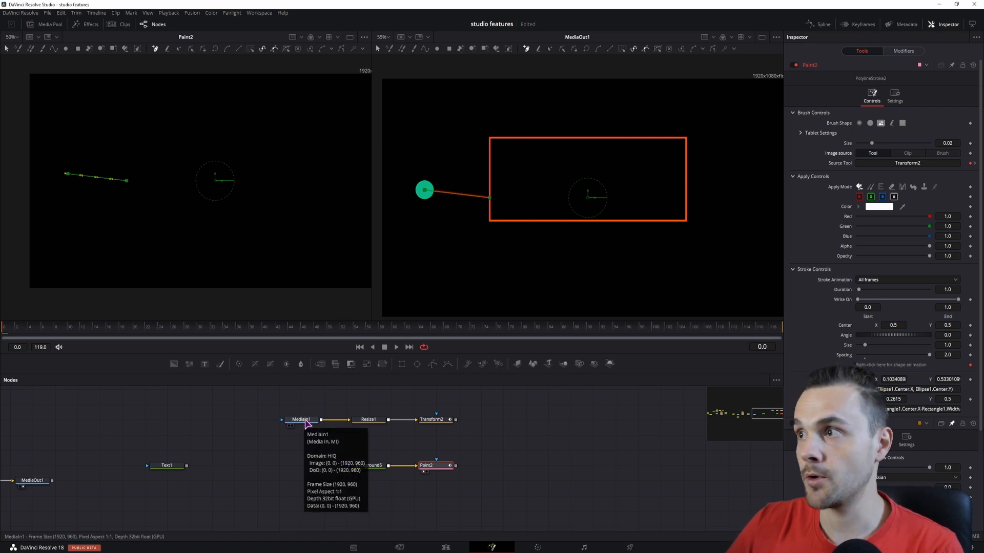
click(923, 163)
text(Me)
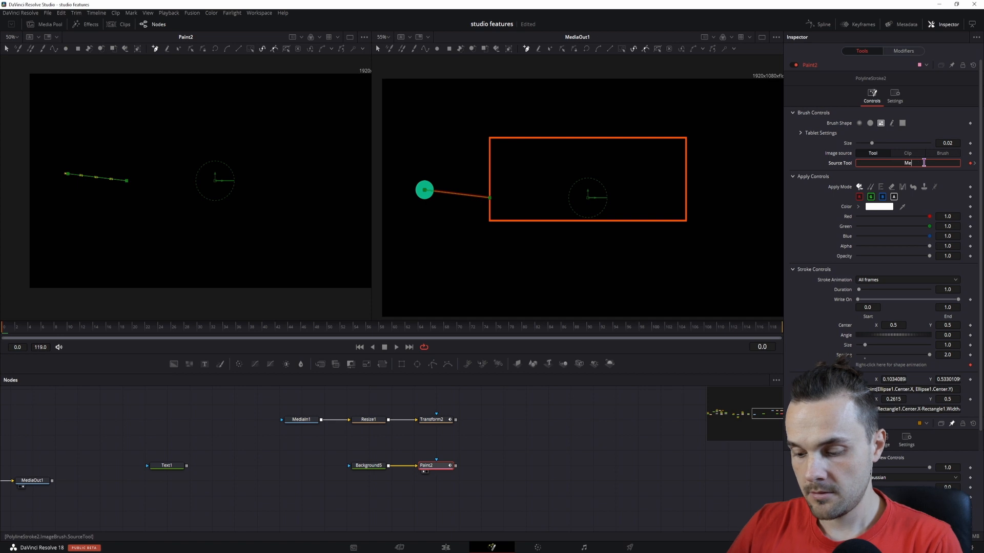
text(diaIn1)
key(Return)
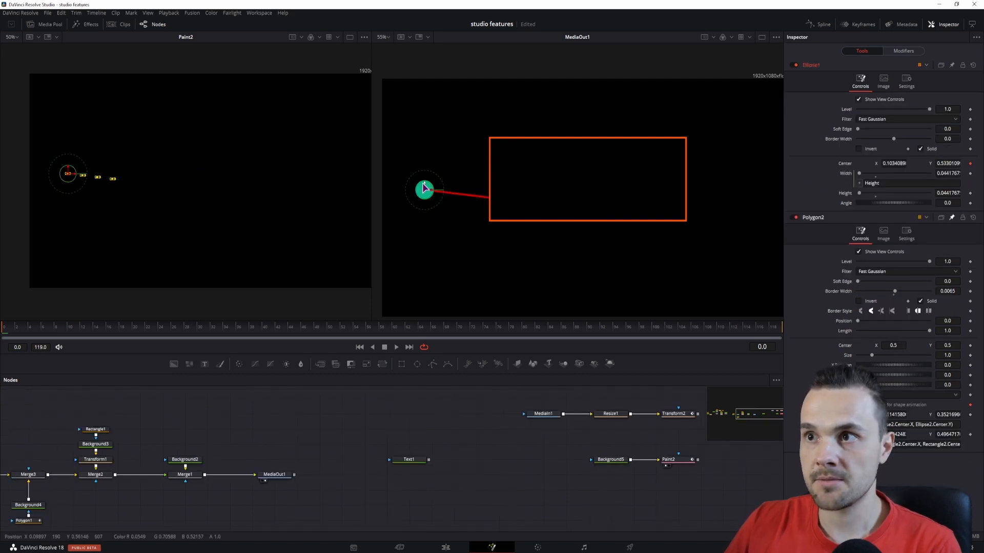
Move Ellipse1's center up to about 0.103, 0.746 and restore Transform2 as the Source Tool of Paint2's brush.
mouse_move(423, 189)
mouse_down()
mouse_move(424, 94)
mouse_move(417, 236)
mouse_move(428, 285)
mouse_move(427, 106)
mouse_move(431, 250)
mouse_move(432, 139)
mouse_up()
drag(613, 441, 400, 451)
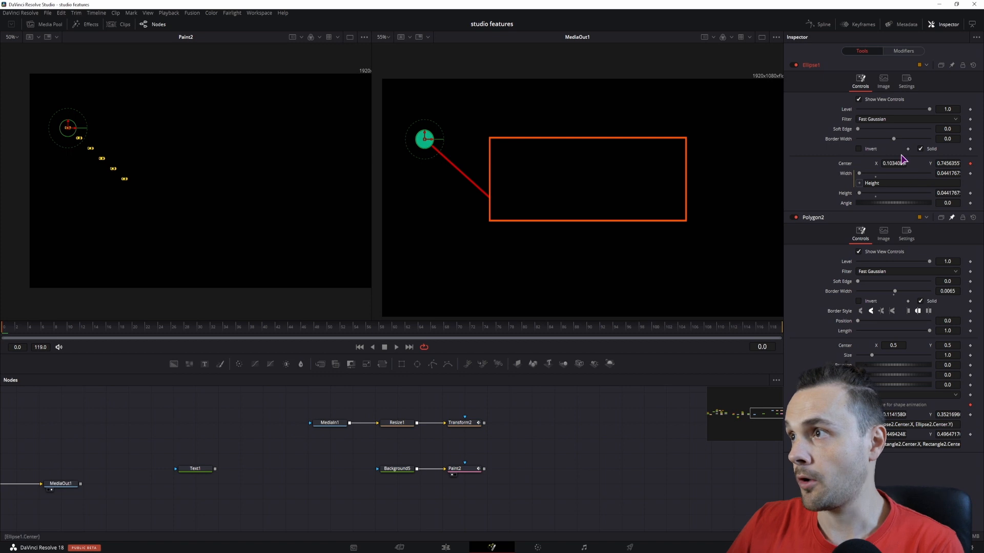
click(455, 468)
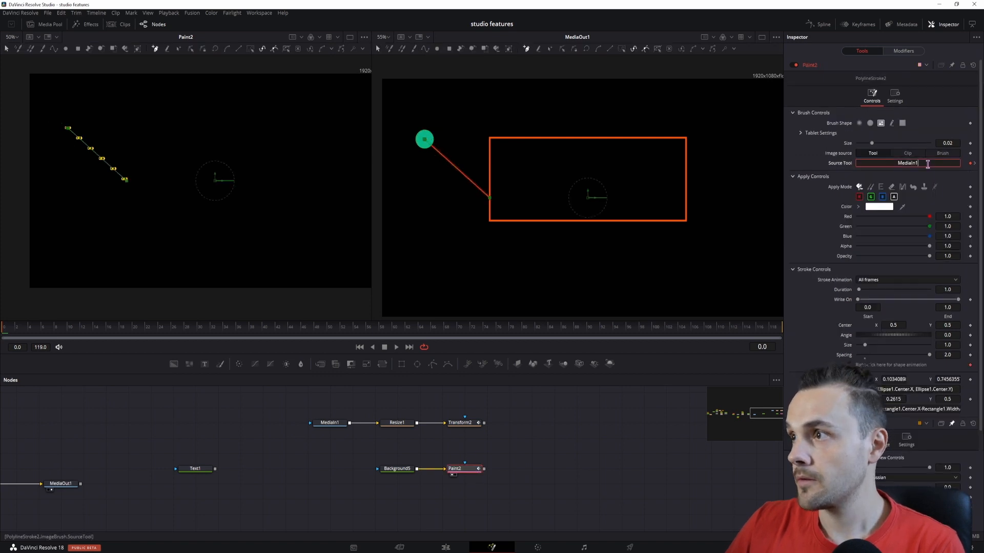
Examine how Transform2's Center path and Angle are driven, including the Heading Offset in its Path2 modifier.
click(470, 425)
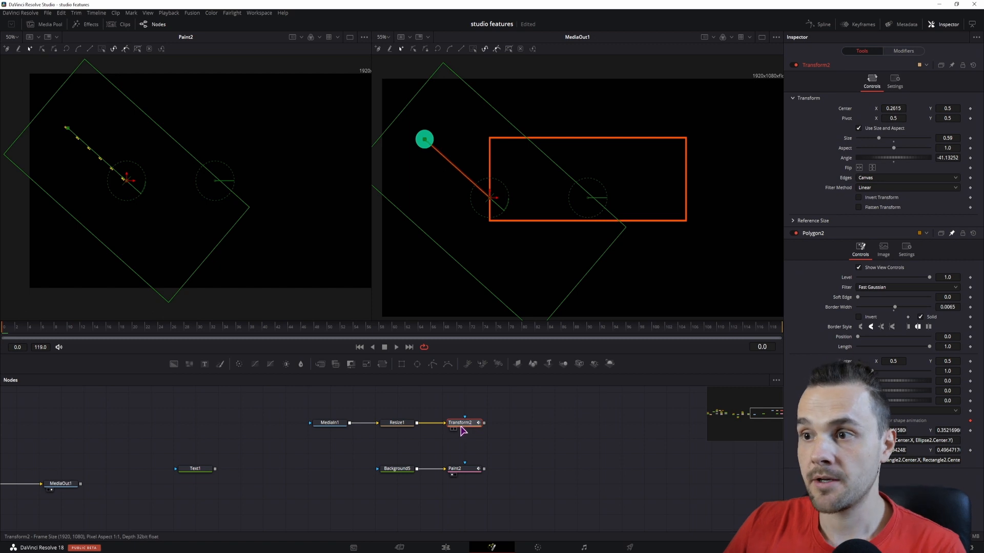
mouse_move(464, 427)
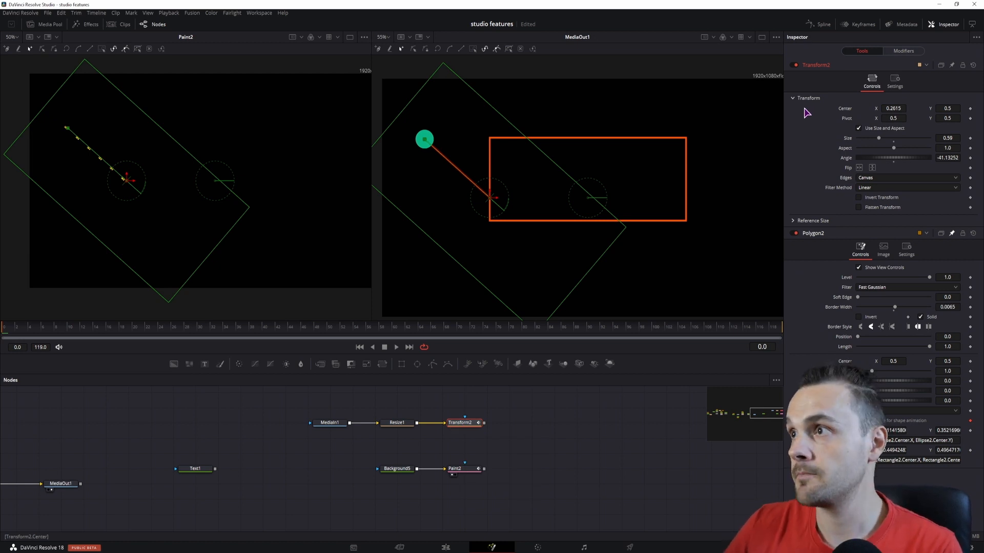
right_click(845, 114)
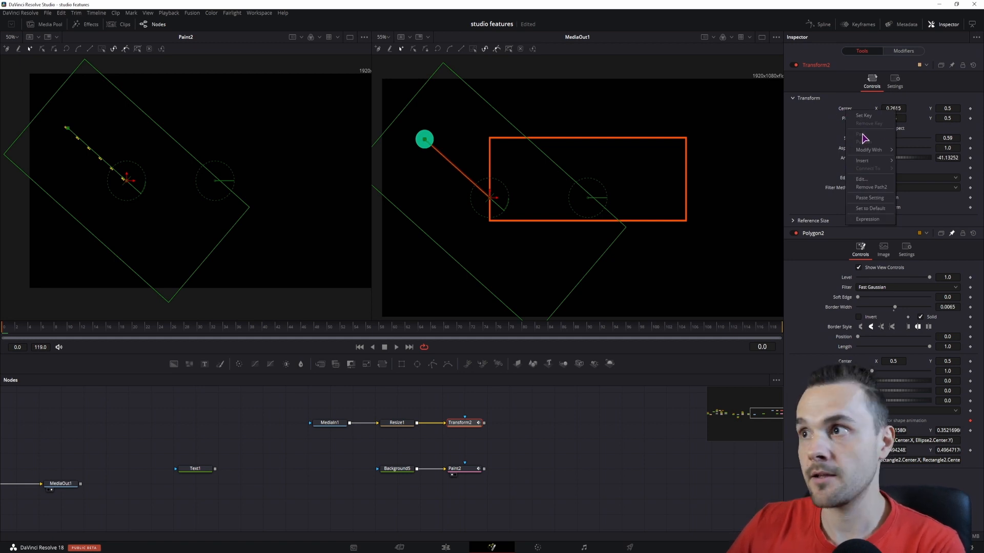
click(811, 126)
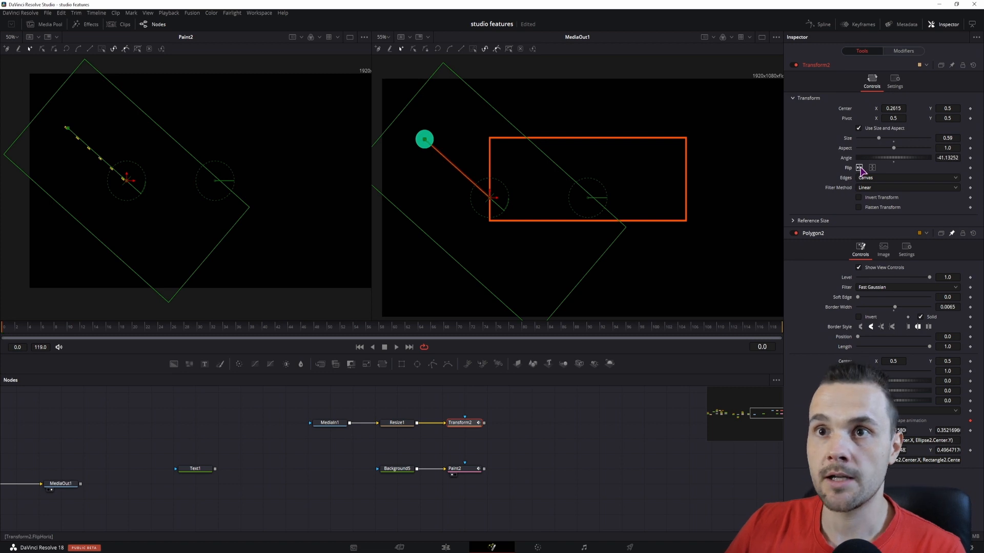
scroll(82, 184, up, 8)
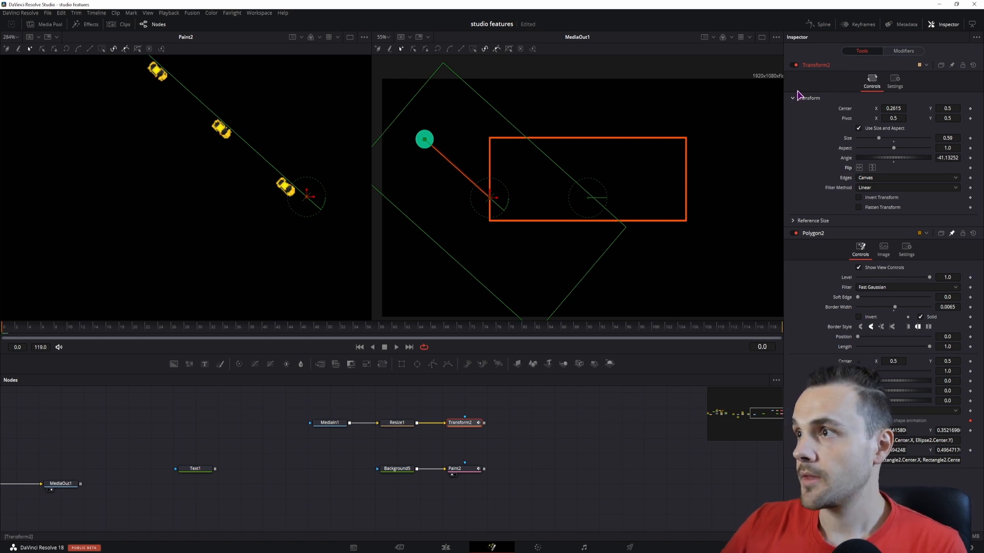
right_click(847, 161)
mouse_move(888, 201)
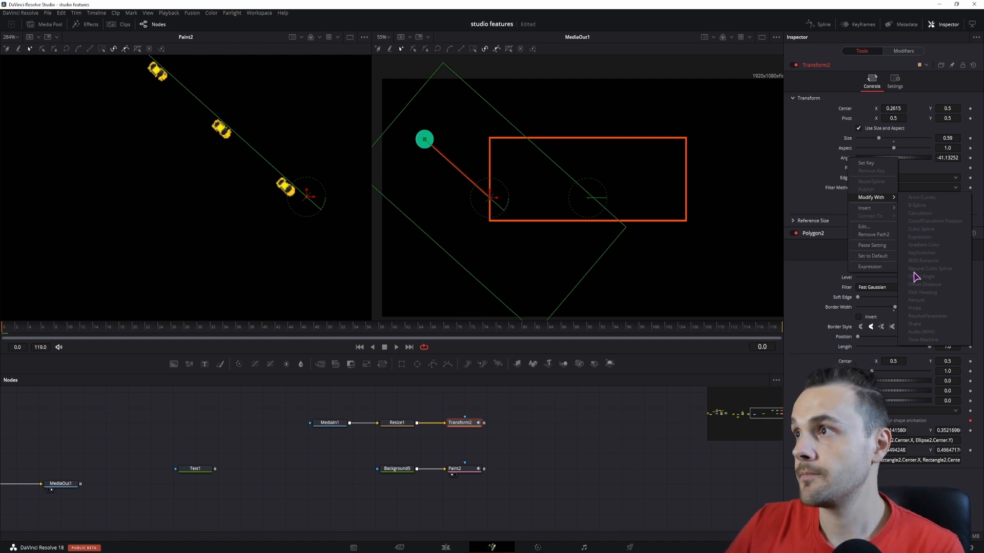
click(903, 52)
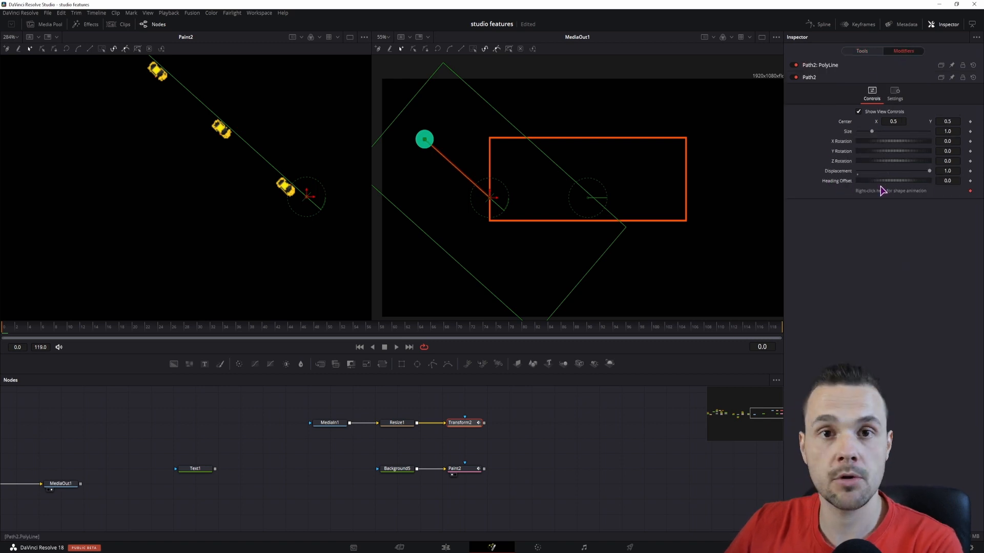
mouse_move(874, 183)
mouse_down()
mouse_move(912, 184)
mouse_move(860, 189)
mouse_up()
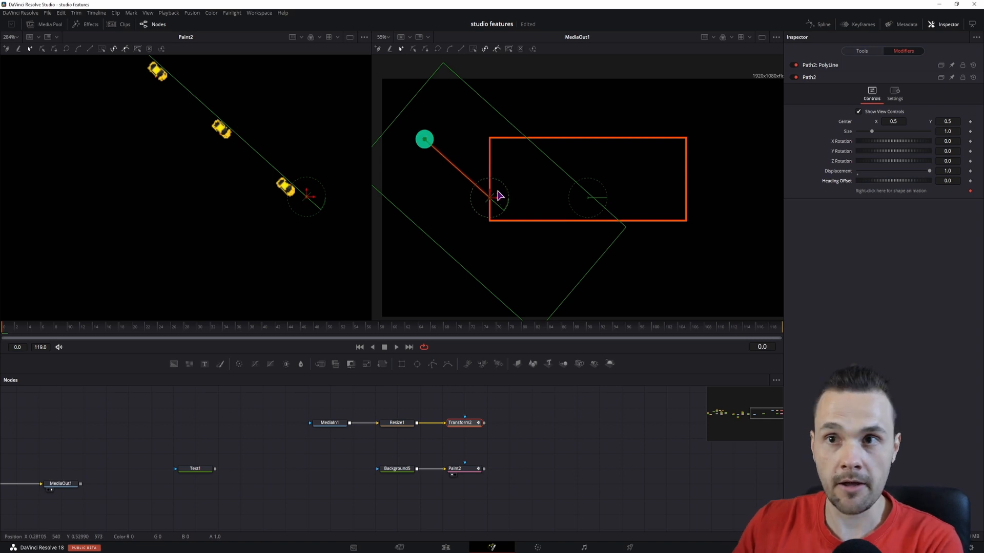
Move Ellipse1 straight down below the rectangle's level and back up to about the line's end height to test the car stroke.
drag(225, 431, 421, 444)
drag(168, 434, 353, 430)
click(134, 477)
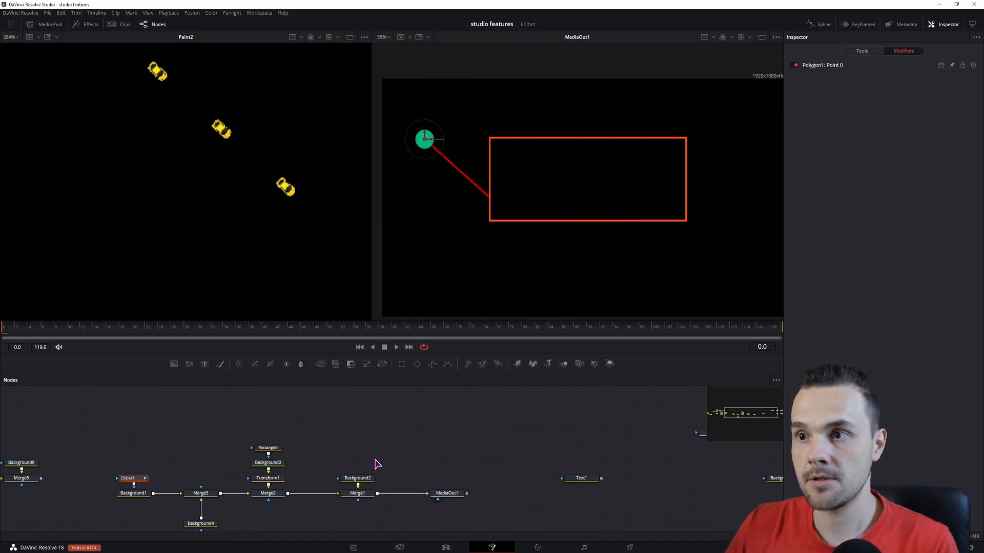
drag(377, 463, 273, 458)
mouse_move(424, 140)
mouse_down()
mouse_move(424, 276)
mouse_move(425, 258)
mouse_up()
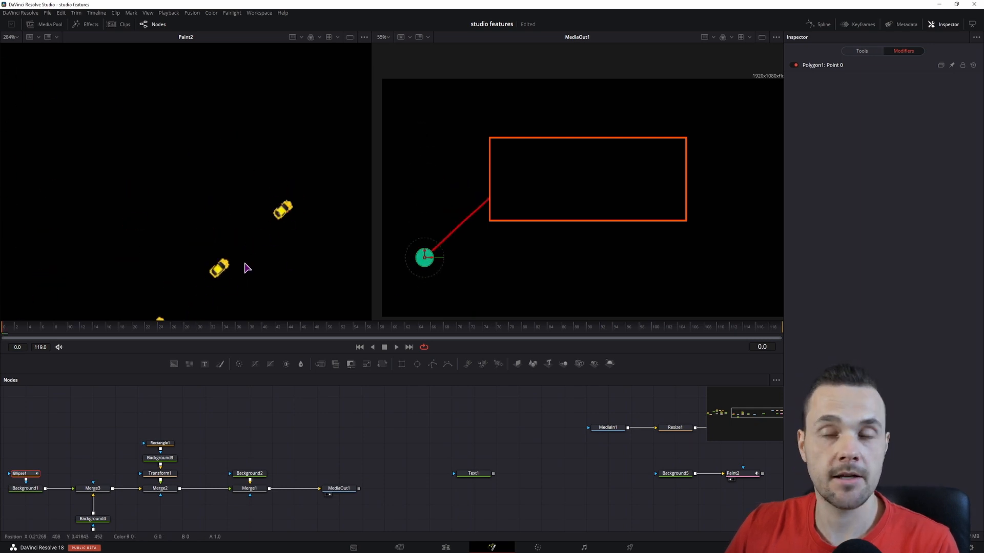
drag(425, 255, 424, 200)
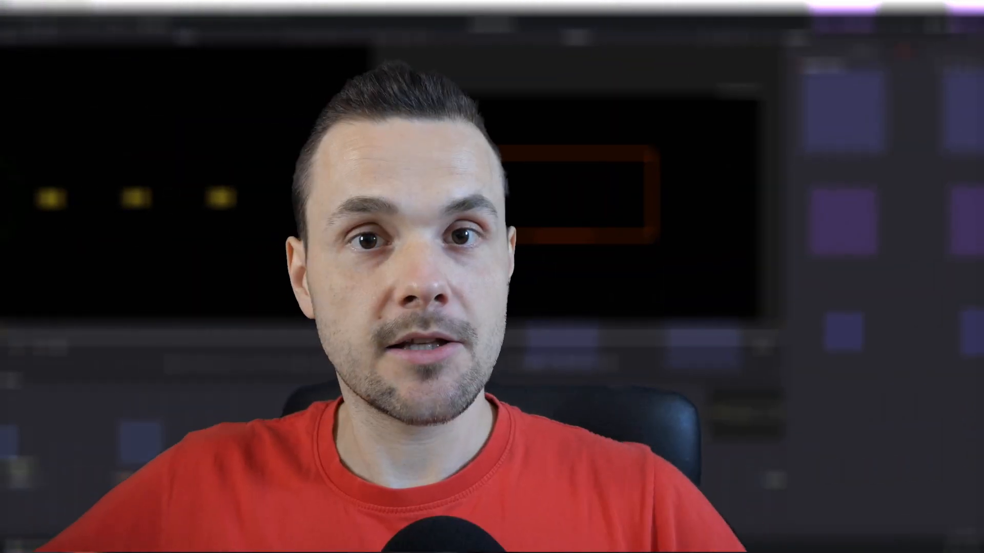